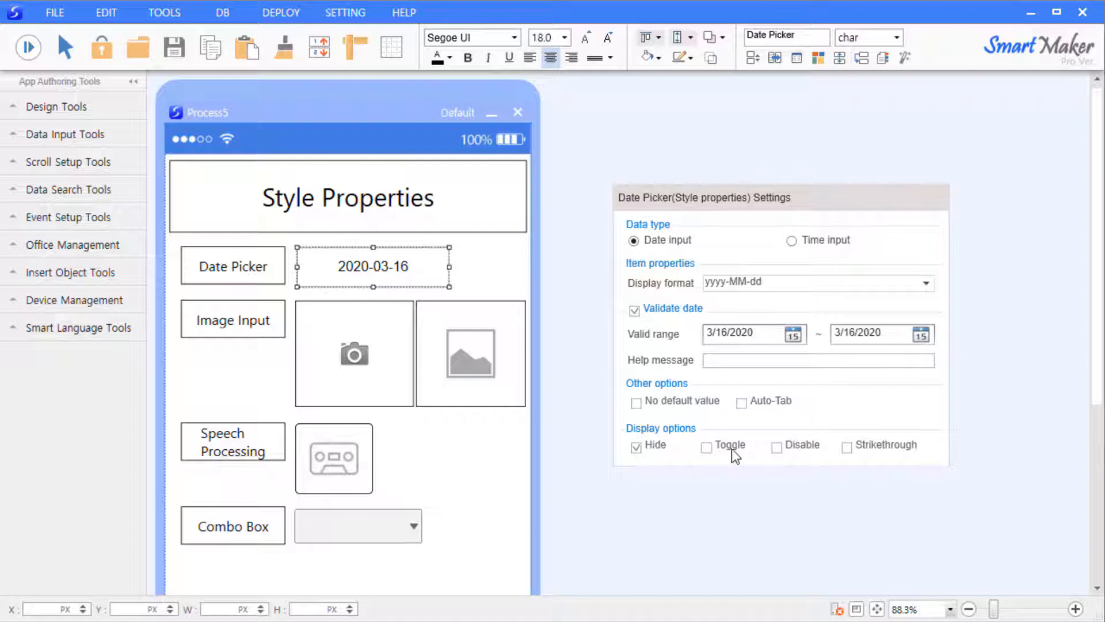
# Set the date picker's display format to yyyy-MM-dd and enable date validation
pyautogui.click(810, 446)
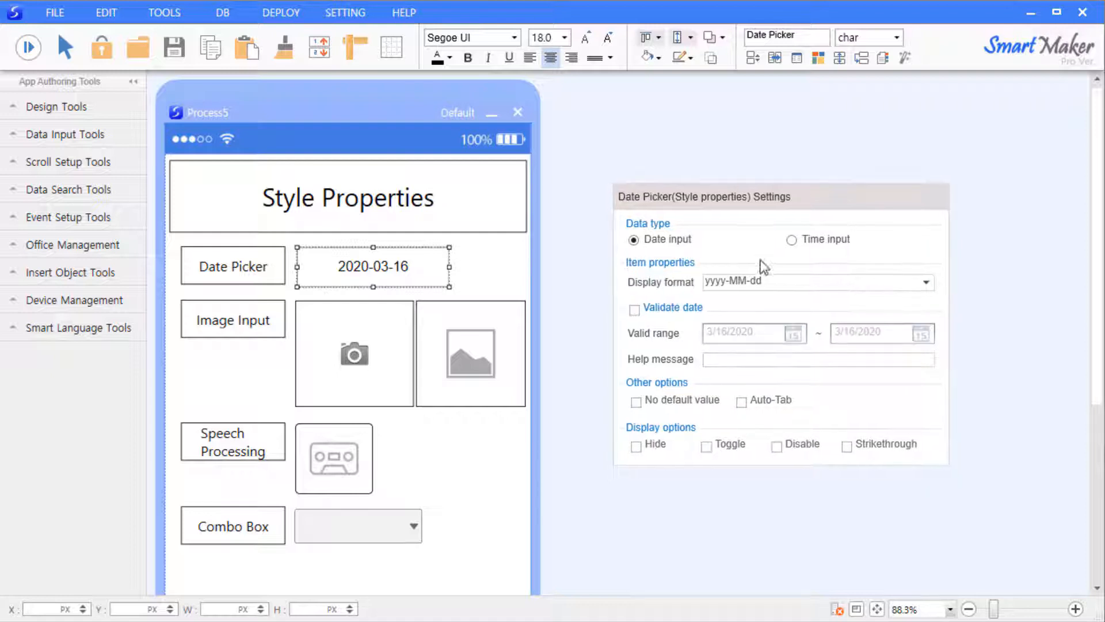
pyautogui.click(927, 282)
pyautogui.moveTo(923, 389)
pyautogui.mouseDown()
pyautogui.moveTo(934, 337)
pyautogui.moveTo(920, 409)
pyautogui.mouseUp()
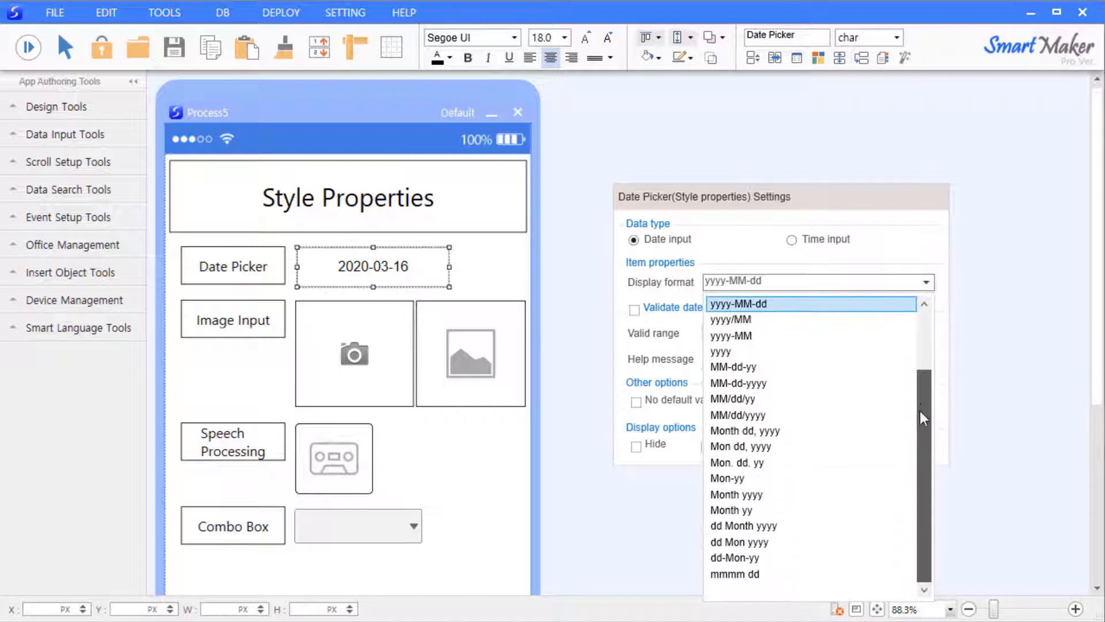
pyautogui.click(766, 309)
pyautogui.click(653, 308)
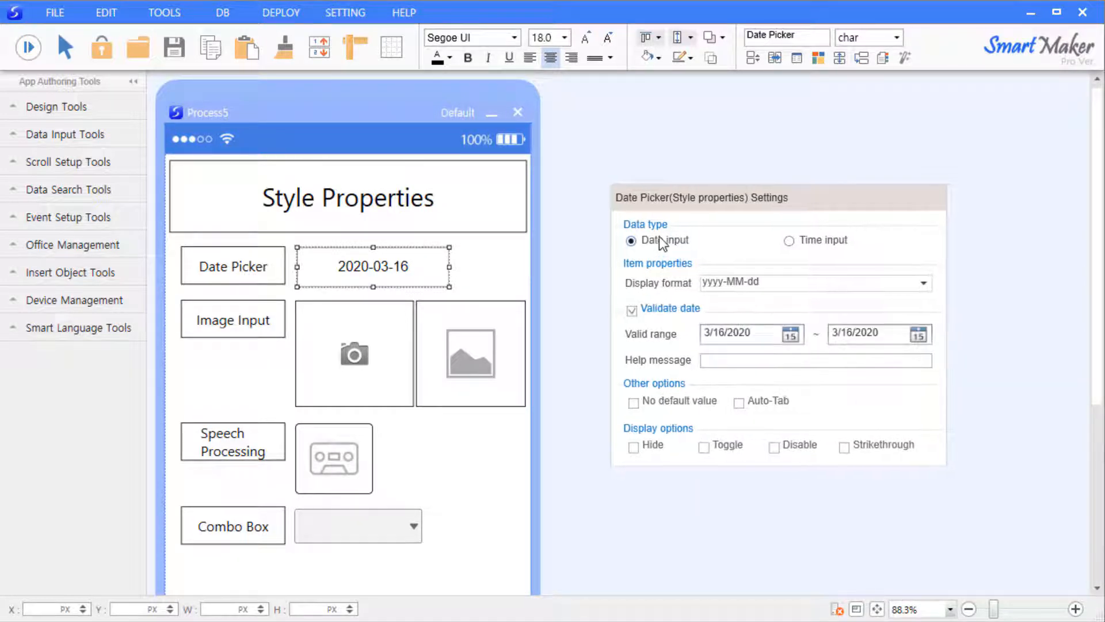
# Try the Time input data type with the hhmm(24H) and hhmm(12H) display formats
pyautogui.click(788, 241)
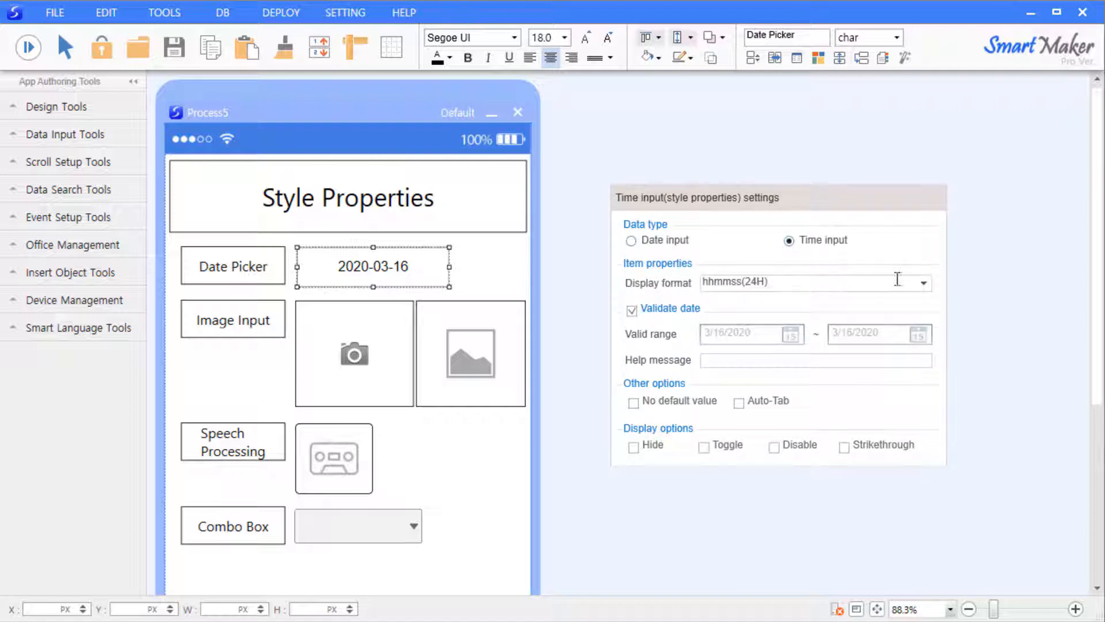
pyautogui.click(923, 282)
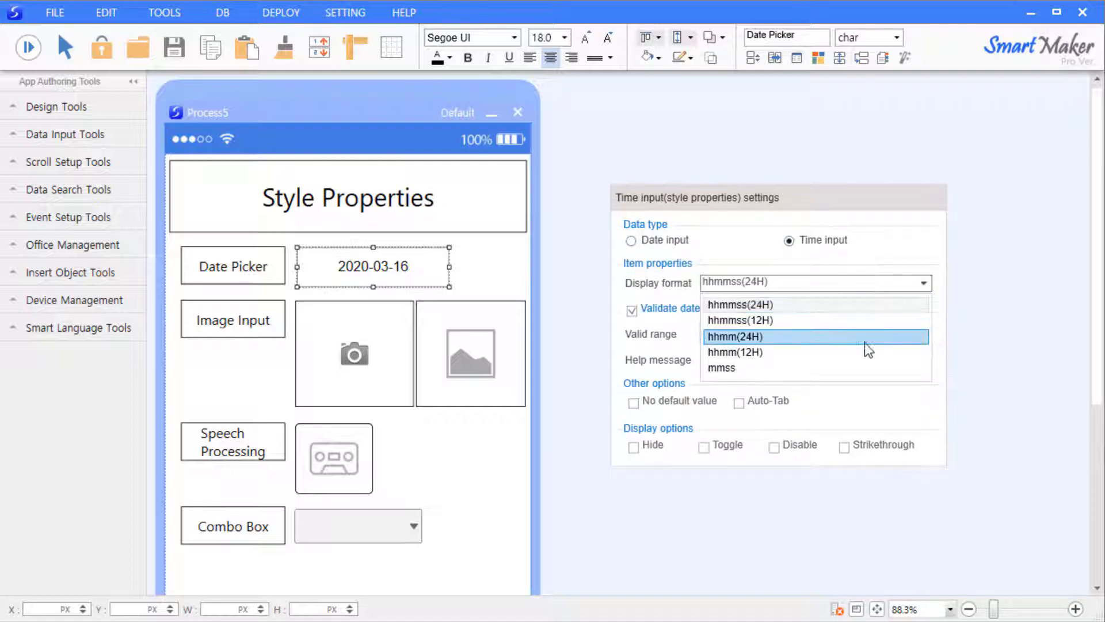
pyautogui.click(869, 336)
pyautogui.click(925, 283)
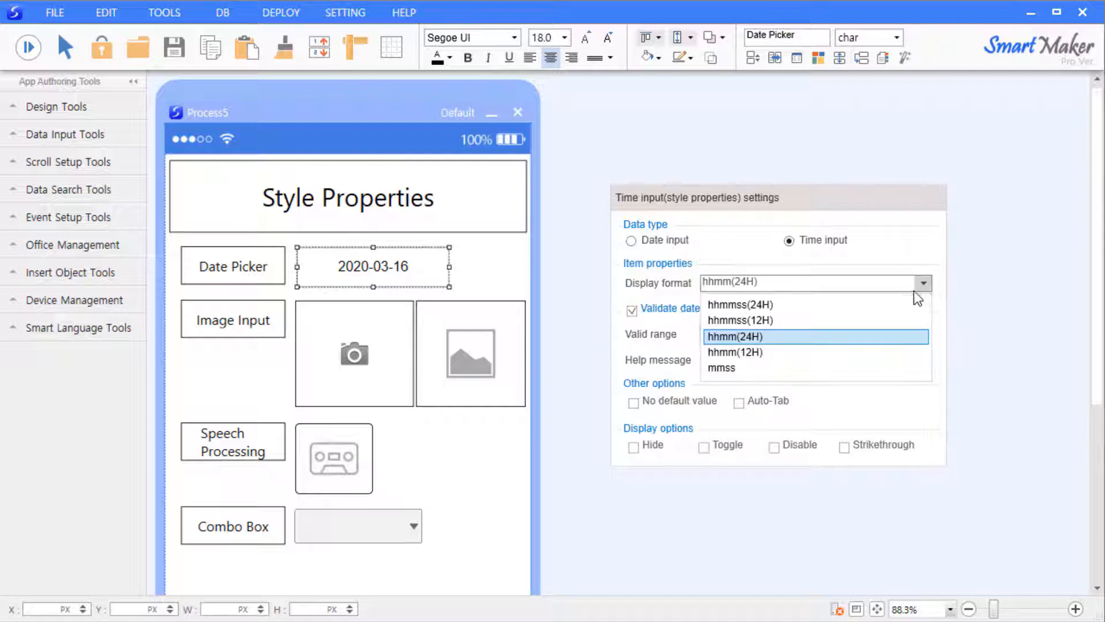
pyautogui.click(834, 353)
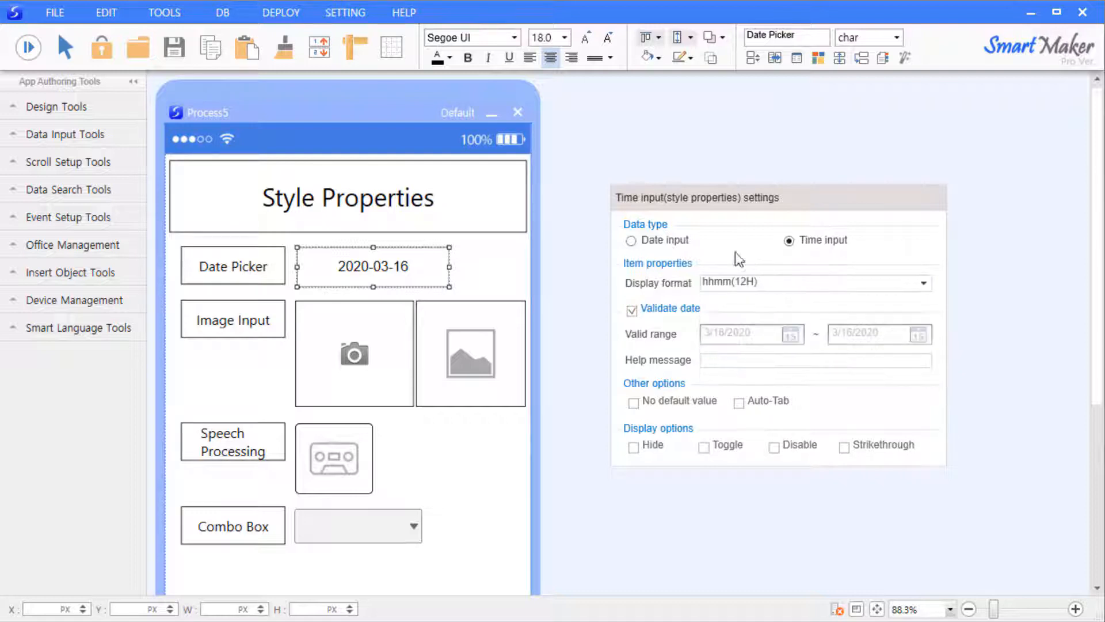
# Return the picker's data type to Date input
pyautogui.click(664, 241)
pyautogui.click(791, 240)
pyautogui.click(636, 239)
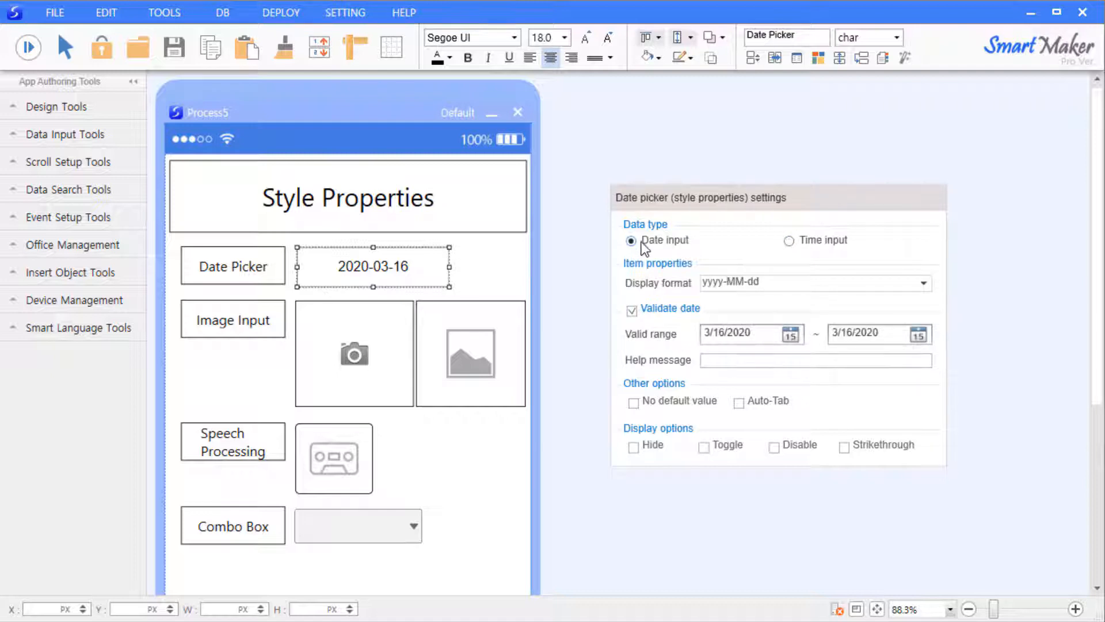
# Set the date picker's valid range from 3/1/2020 to 3/31/2020
pyautogui.click(769, 333)
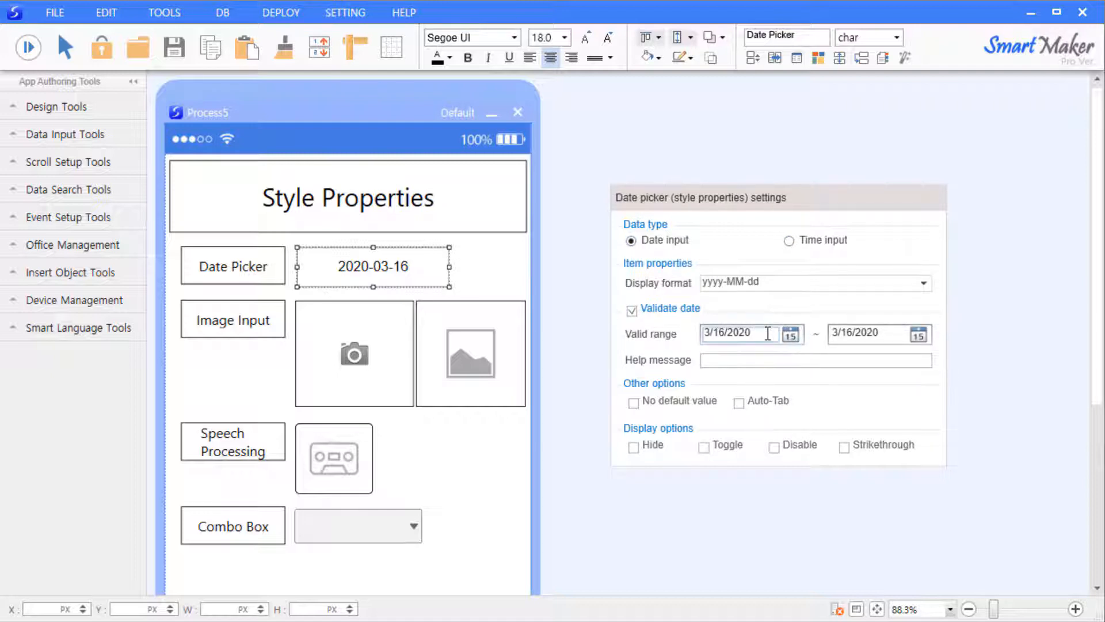
pyautogui.click(720, 332)
pyautogui.press('BackSpace')
pyautogui.write('01')
pyautogui.click(871, 332)
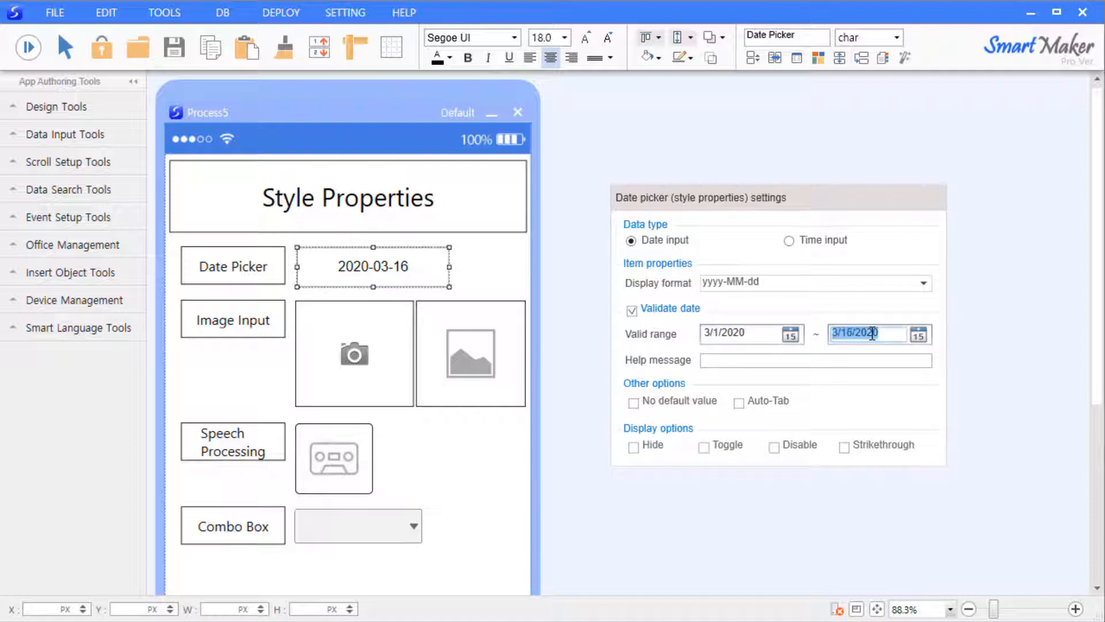
pyautogui.click(918, 333)
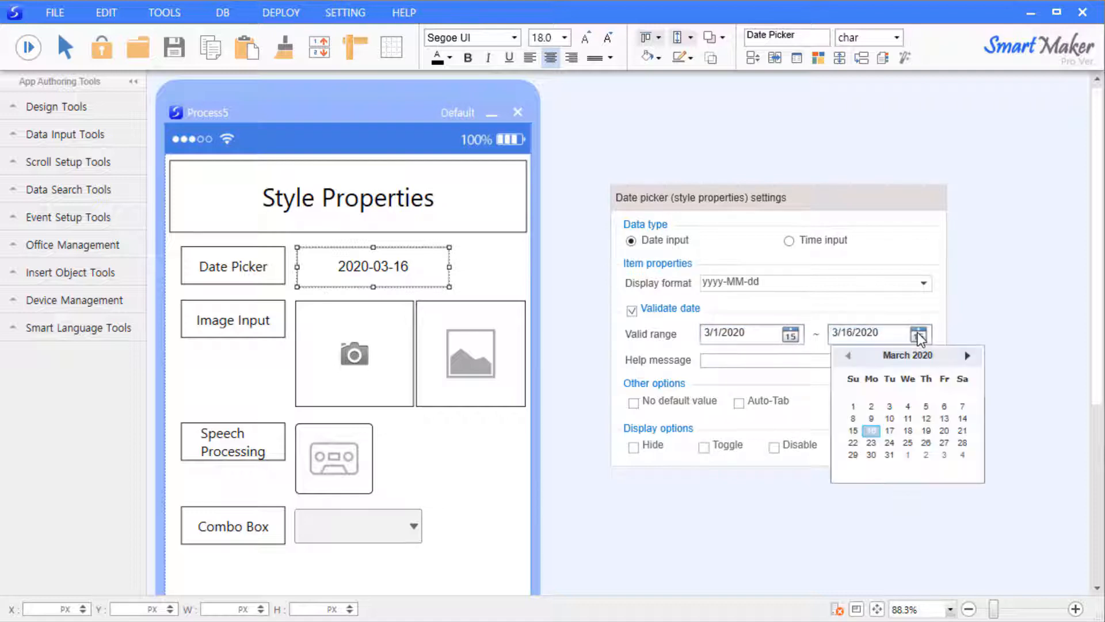
pyautogui.click(889, 455)
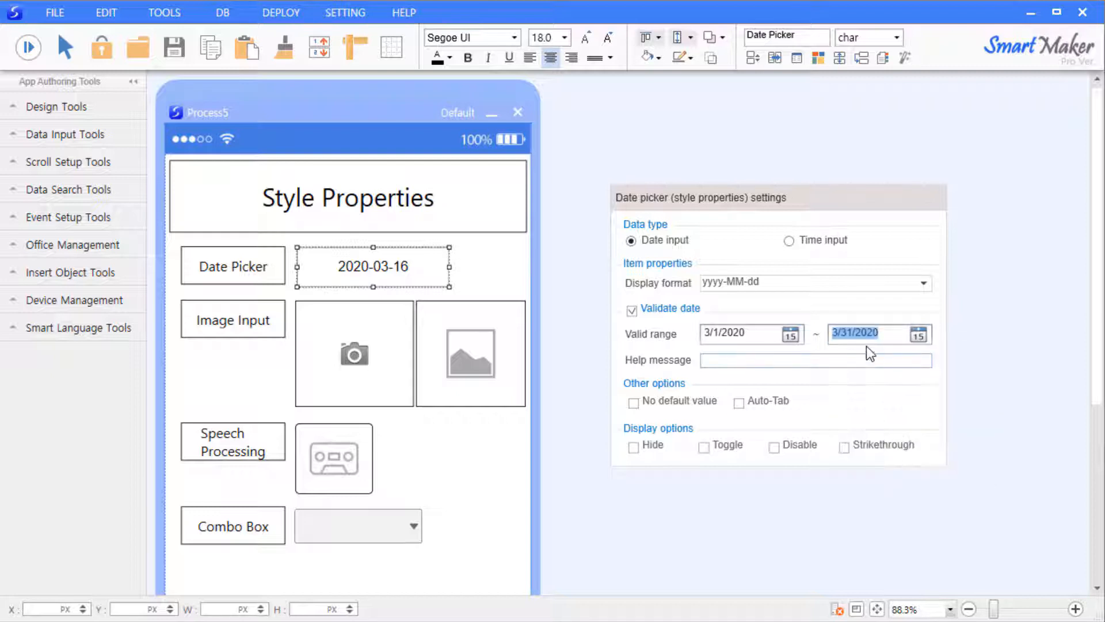
pyautogui.click(867, 338)
# Enter the help message "Please confirm the date" and close the date picker's style properties
pyautogui.click(858, 363)
pyautogui.write('P')
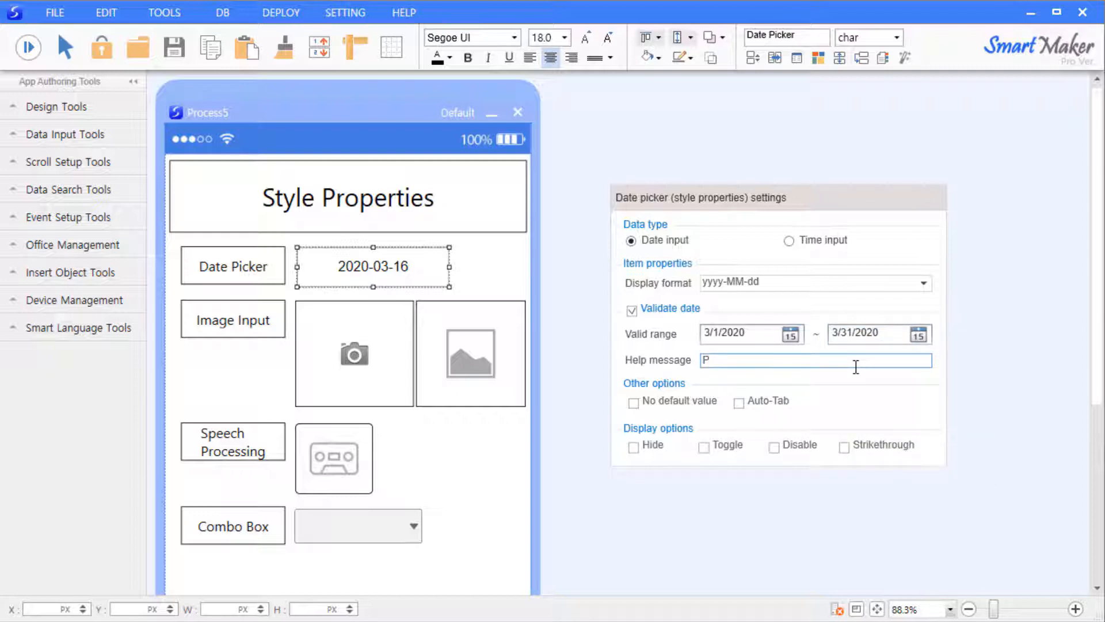
pyautogui.write('lease confirm the date')
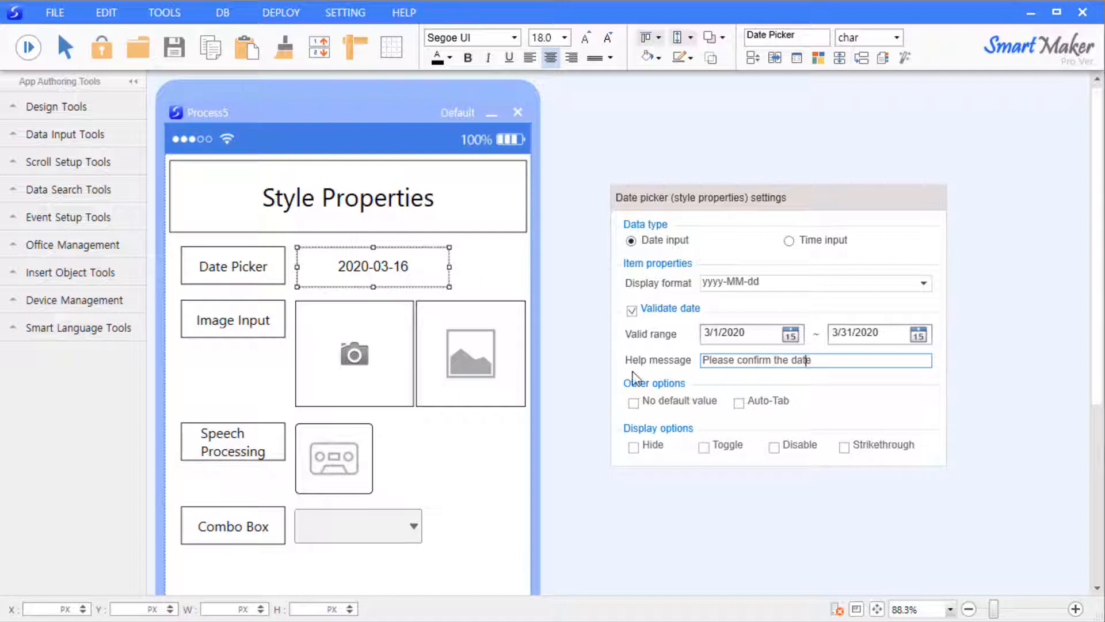
pyautogui.click(558, 329)
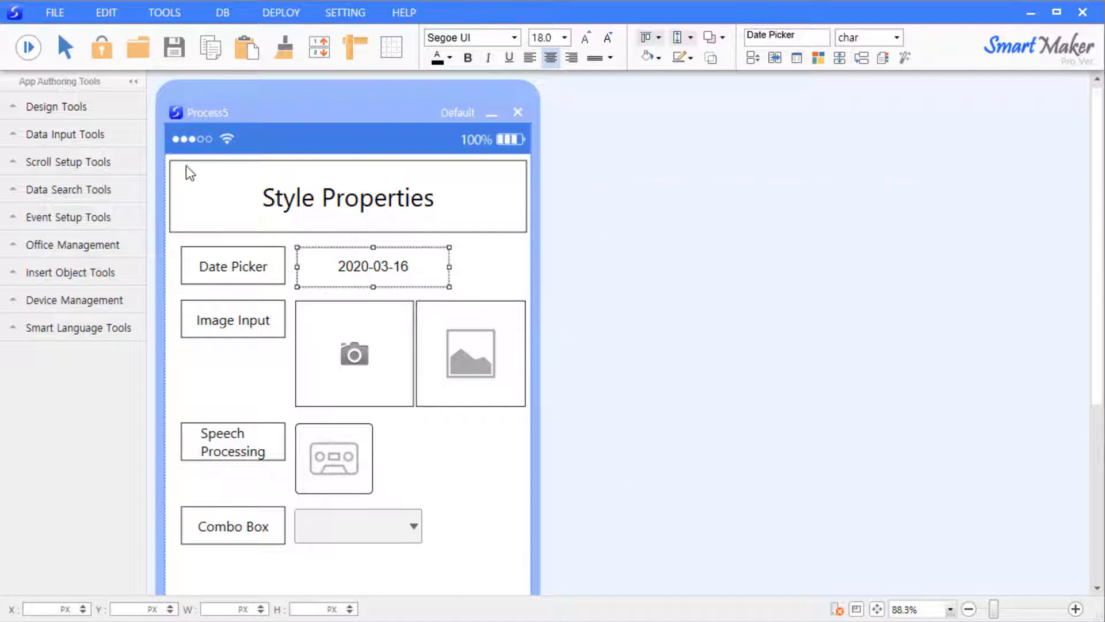
# Run the app and test the date picker by choosing March 10, 2020
pyautogui.click(38, 56)
pyautogui.click(391, 266)
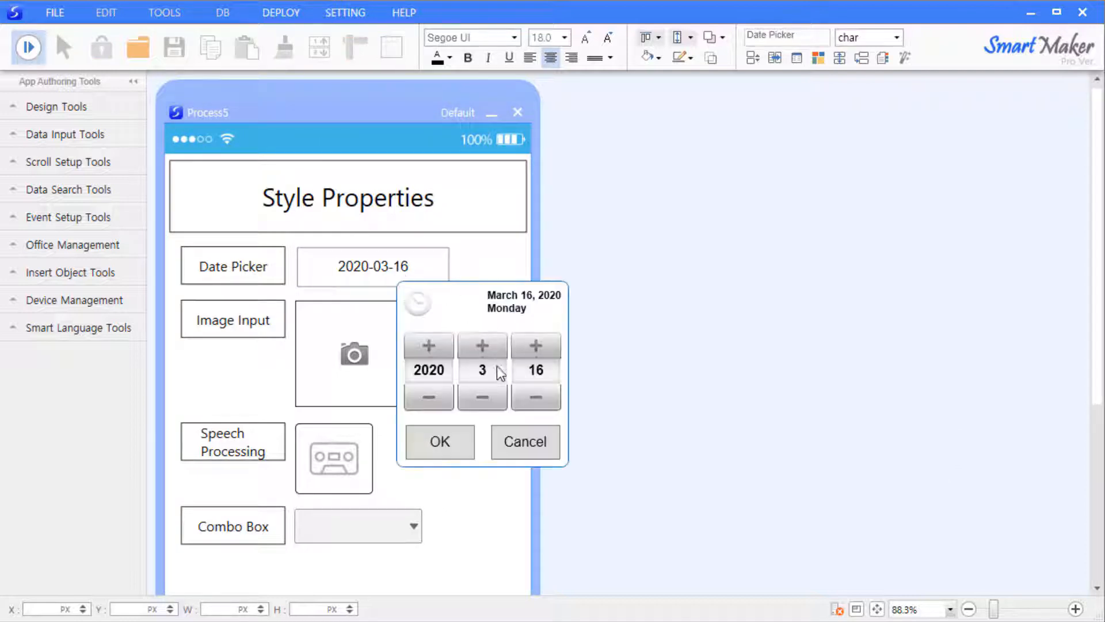
pyautogui.click(529, 393)
pyautogui.click(531, 394)
pyautogui.click(532, 395)
pyautogui.click(533, 395)
pyautogui.click(533, 395)
pyautogui.click(533, 395)
pyautogui.click(441, 440)
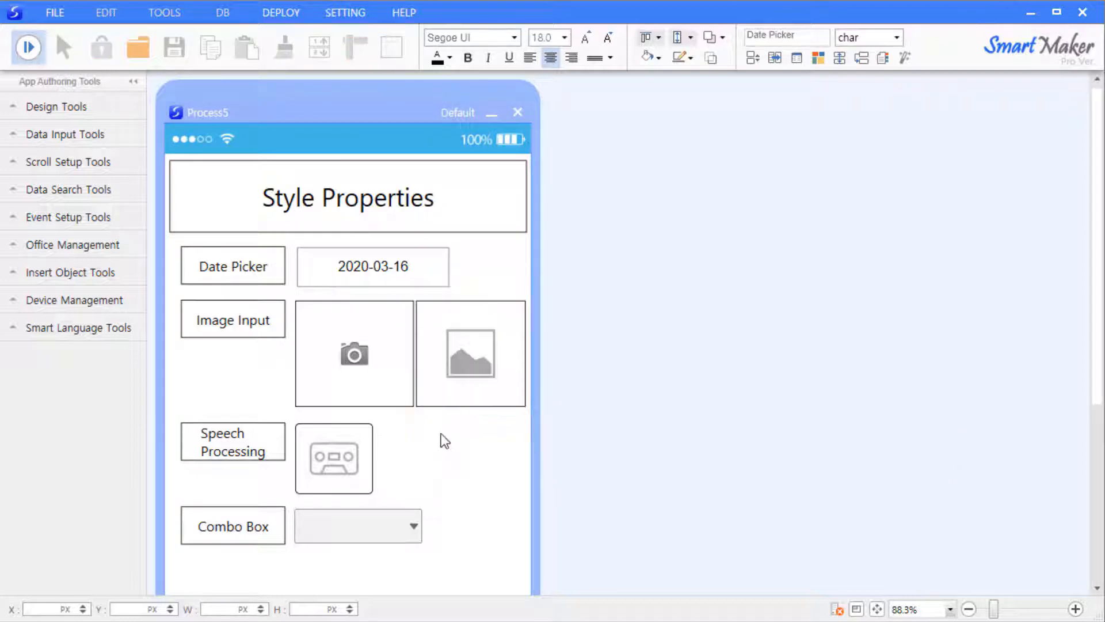
# Choose March 20, 2020 in the running app's date picker
pyautogui.click(426, 266)
pyautogui.click(548, 347)
pyautogui.click(548, 346)
pyautogui.click(548, 346)
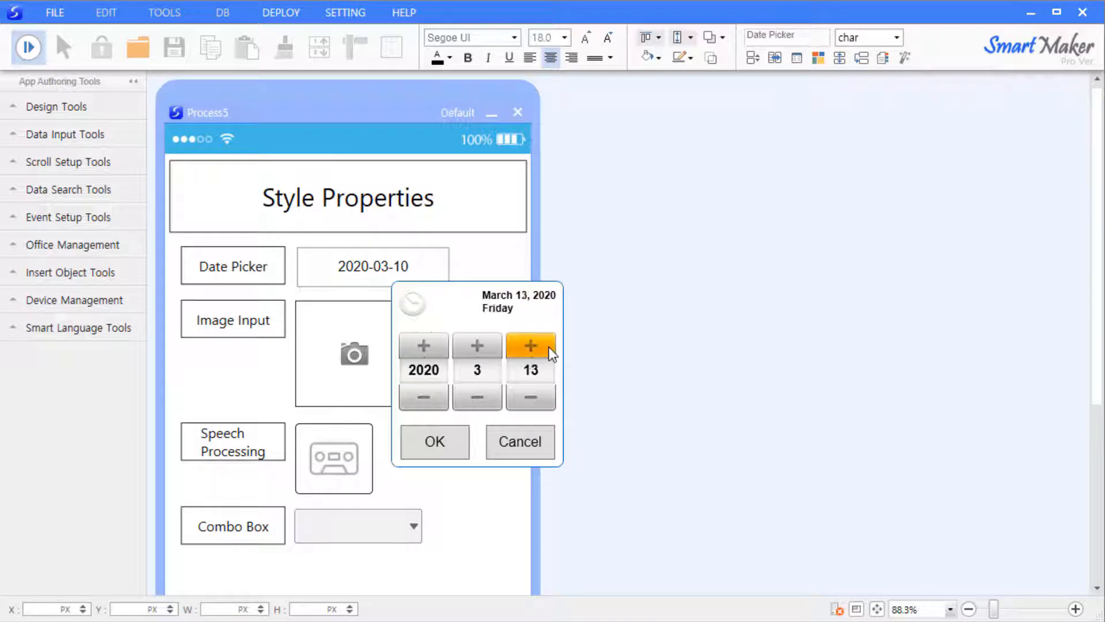
pyautogui.click(548, 347)
pyautogui.click(548, 346)
pyautogui.click(548, 346)
pyautogui.click(548, 347)
pyautogui.click(548, 347)
pyautogui.click(549, 347)
pyautogui.click(548, 346)
pyautogui.click(441, 450)
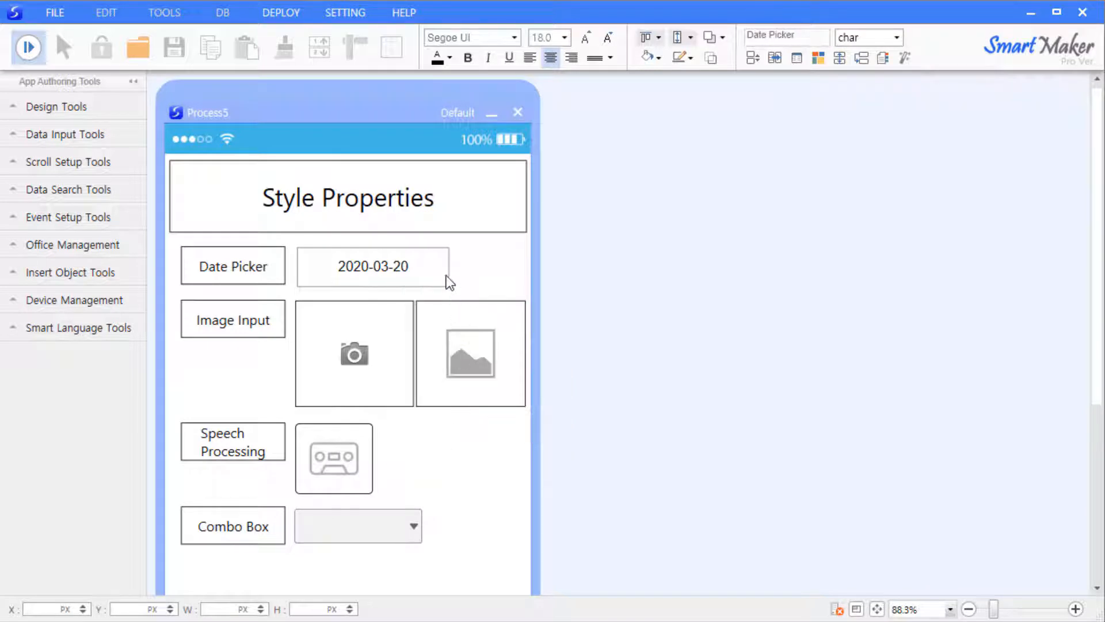
# Try to choose April 20, 2020, a date after the valid range, in the running app
pyautogui.click(426, 280)
pyautogui.click(531, 355)
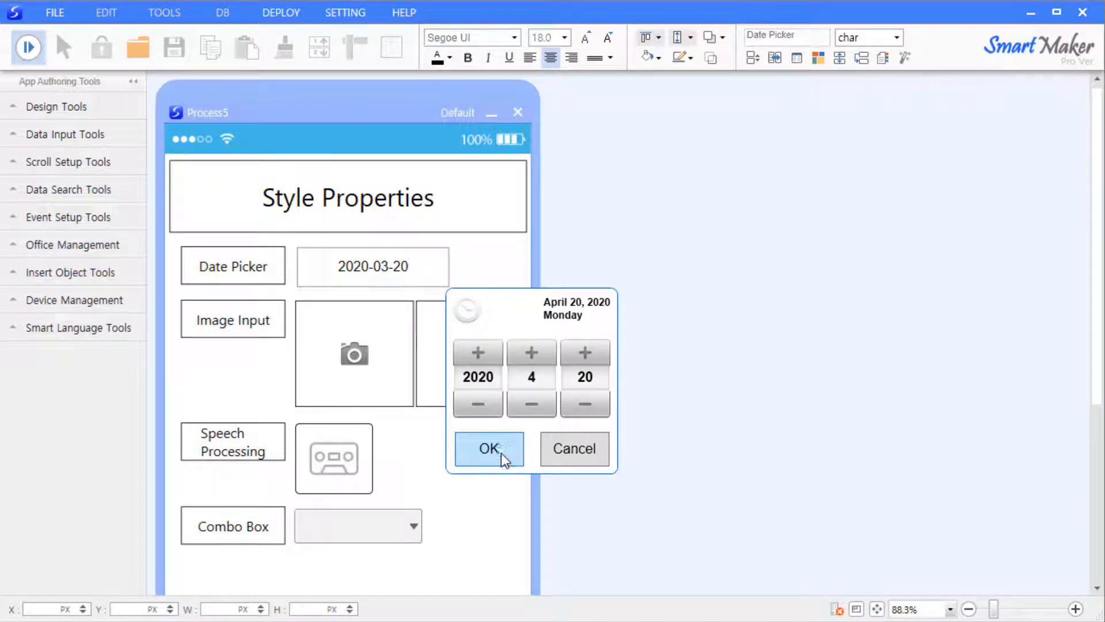
pyautogui.click(503, 458)
pyautogui.click(525, 348)
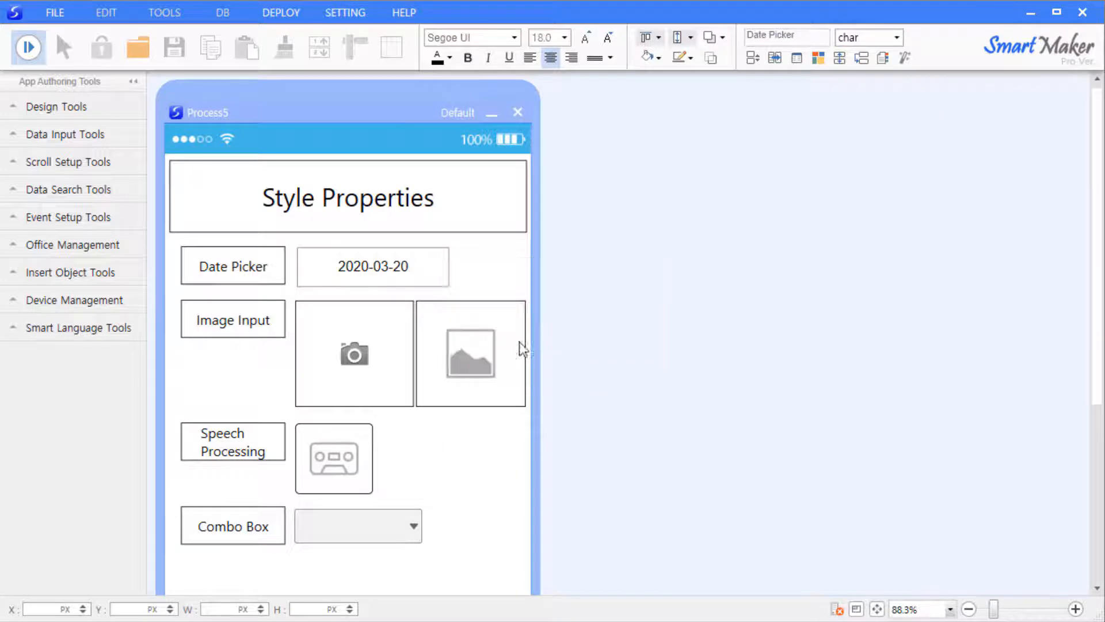
# Try to choose February 20, 2020, a date before the valid range, and stop running the app
pyautogui.click(425, 275)
pyautogui.click(510, 383)
pyautogui.click(510, 410)
pyautogui.click(510, 410)
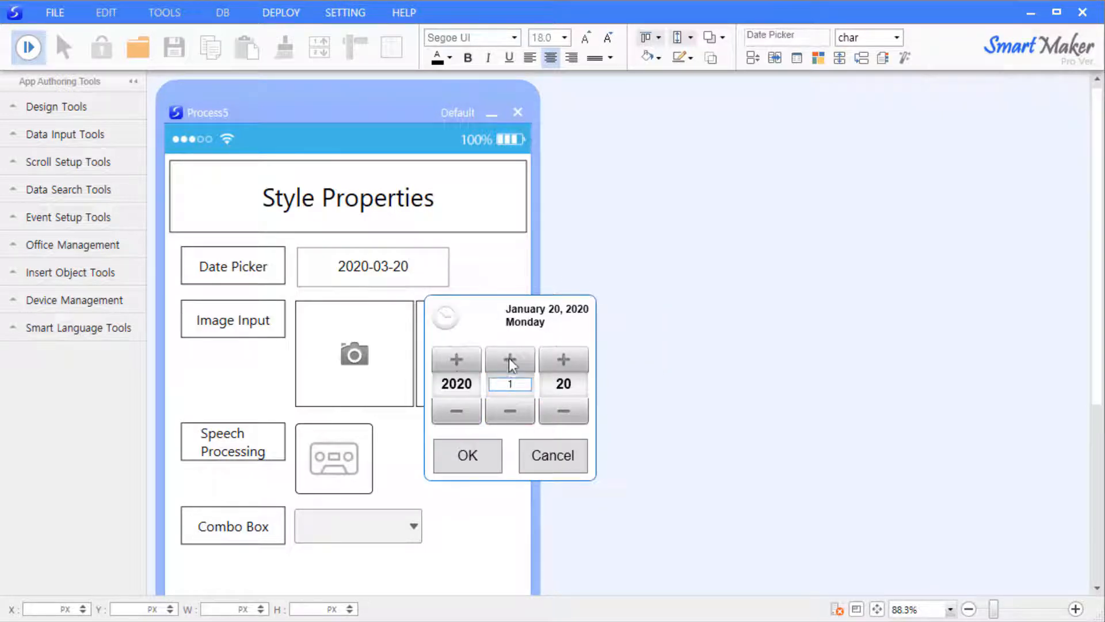
pyautogui.click(510, 359)
pyautogui.click(468, 461)
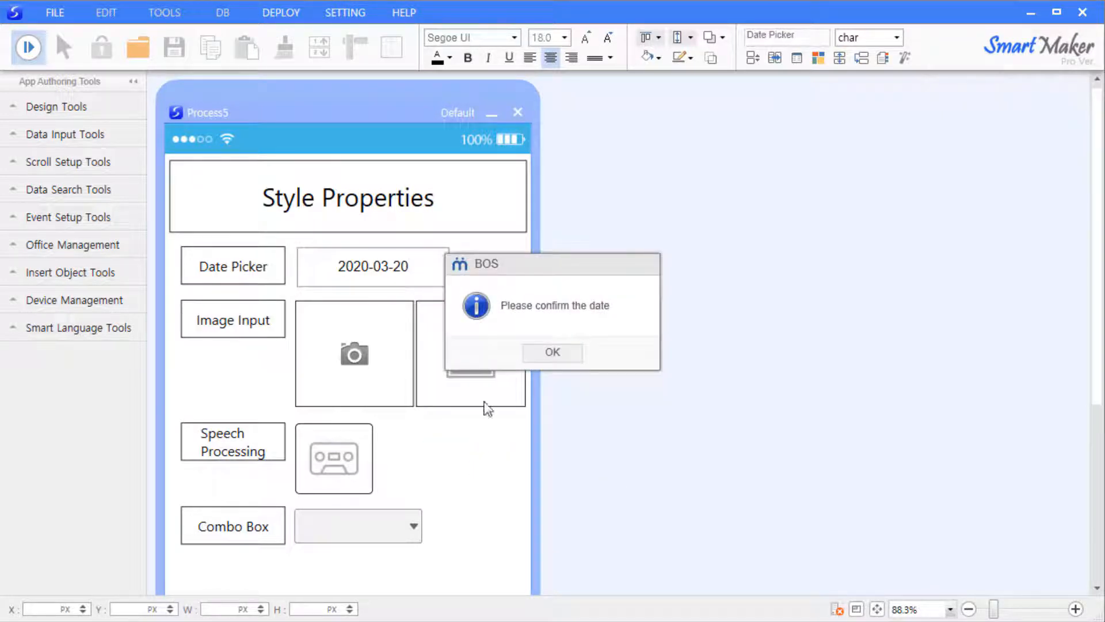
pyautogui.click(544, 347)
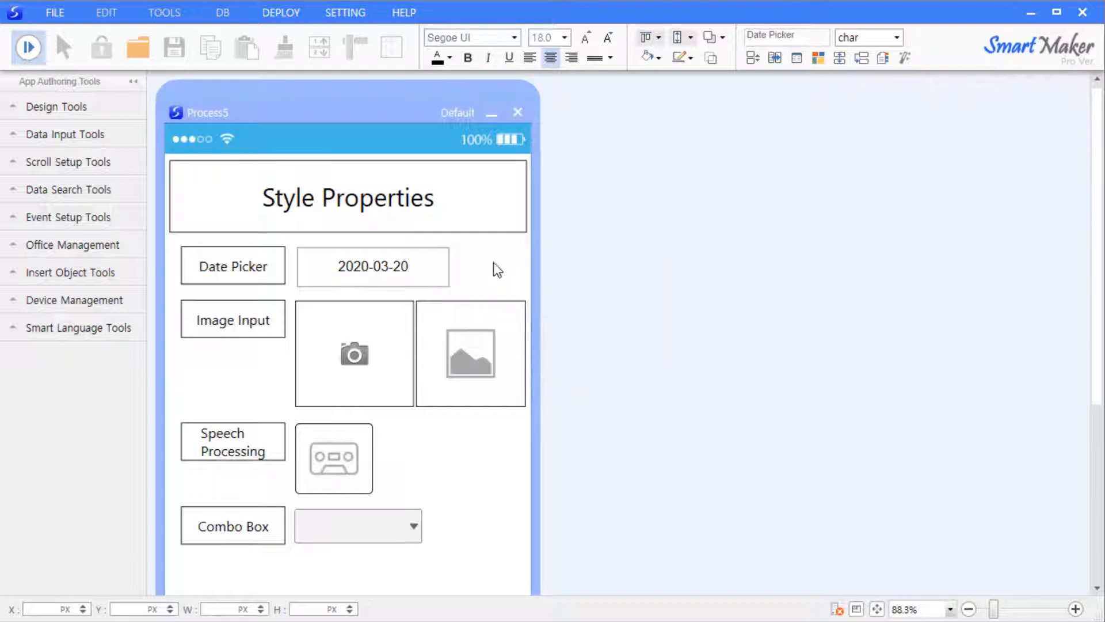
pyautogui.click(29, 49)
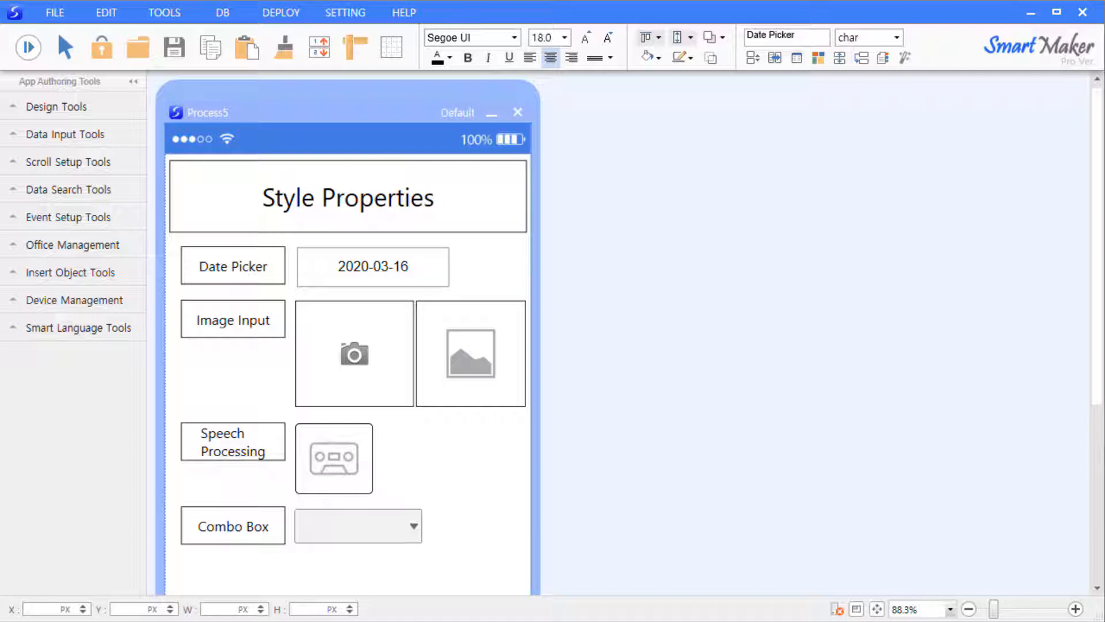
# Open the style properties of the image input object with the camera icon
pyautogui.click(481, 472)
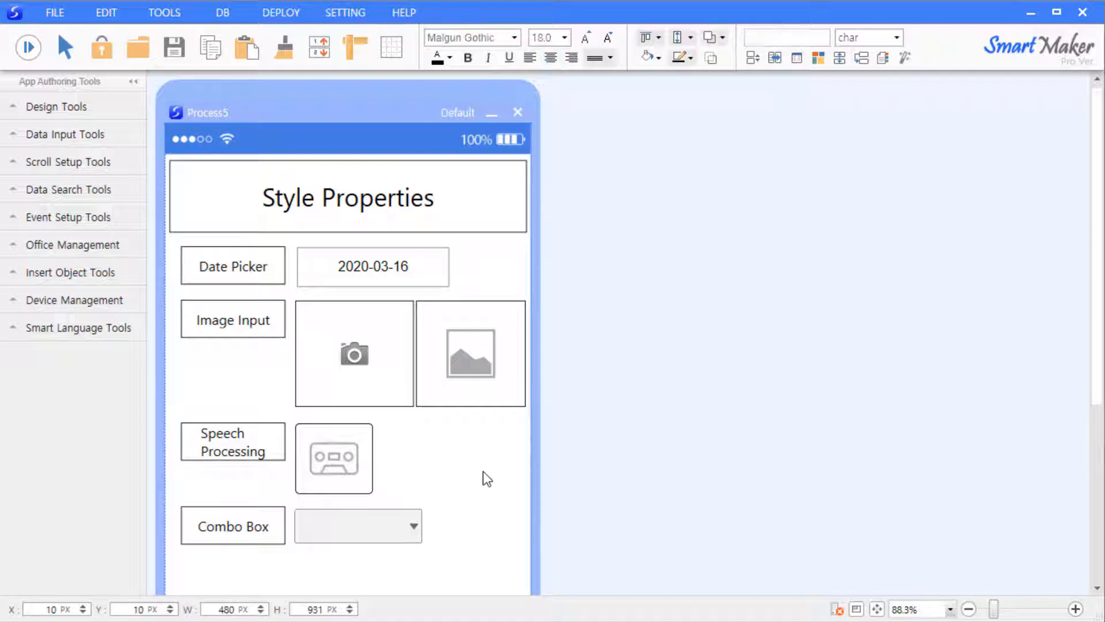
pyautogui.click(478, 378)
pyautogui.rightClick(493, 373)
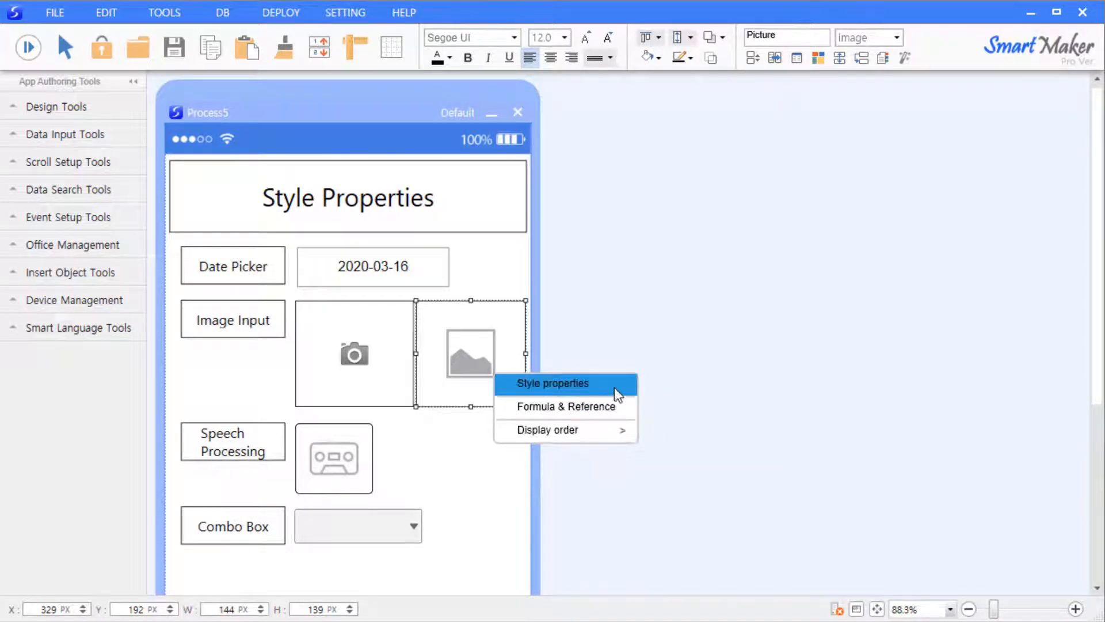
pyautogui.rightClick(357, 342)
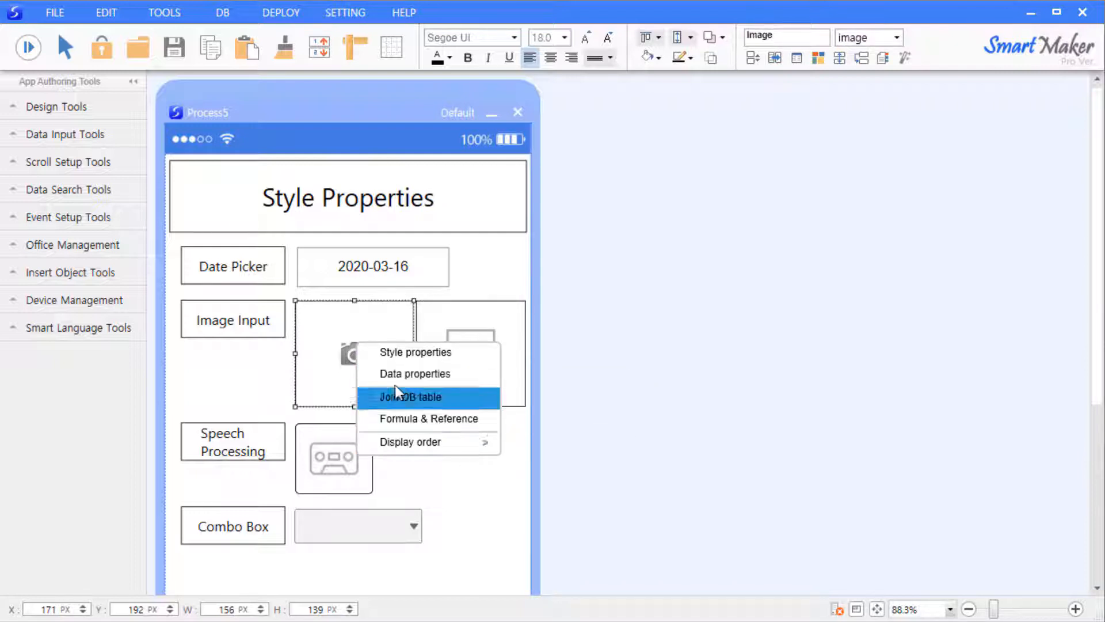
pyautogui.click(444, 362)
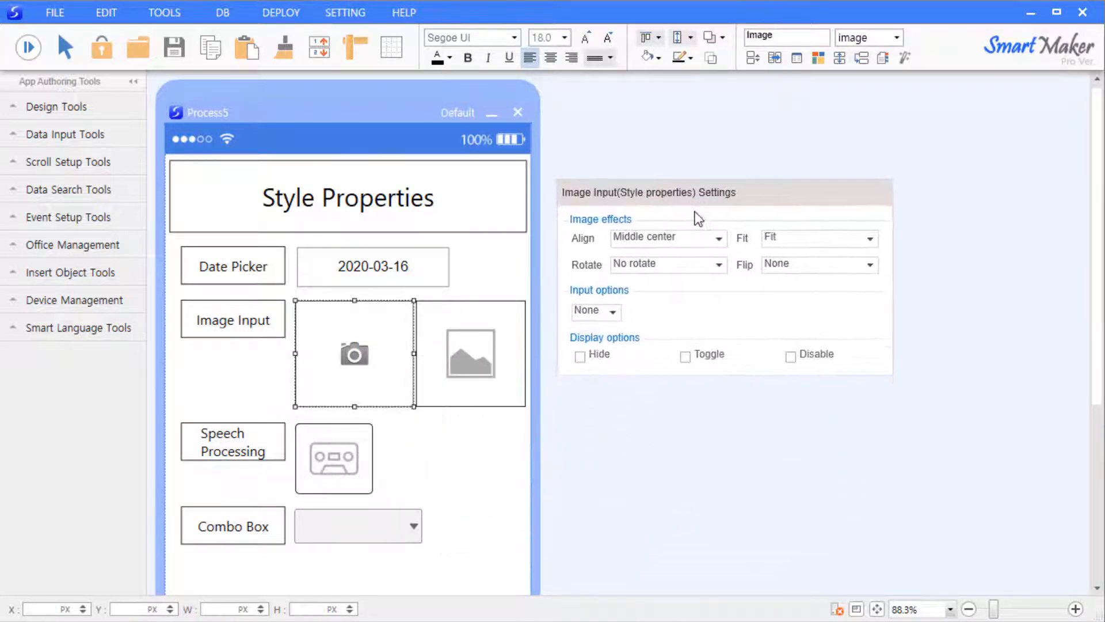
# Try the Camera and File input options for the image input
pyautogui.click(615, 312)
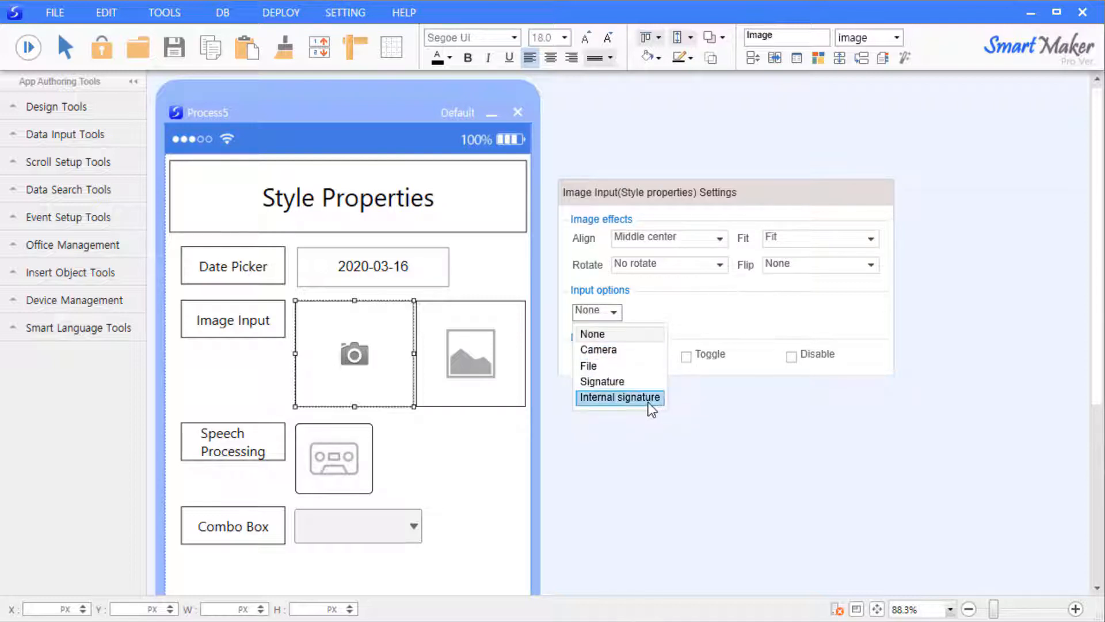
pyautogui.click(600, 349)
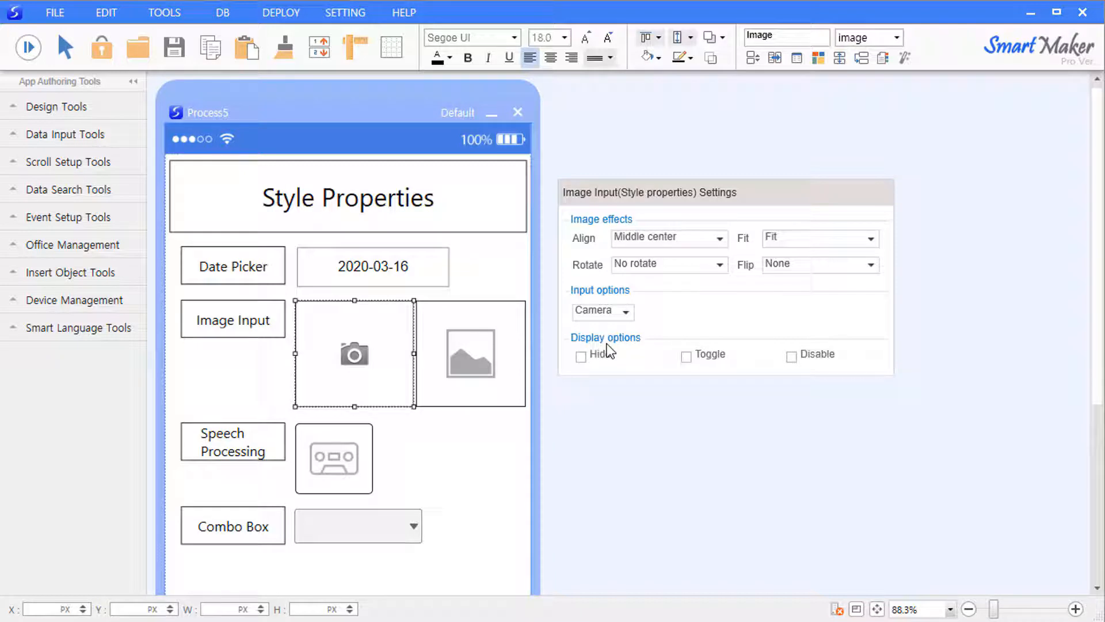
pyautogui.click(616, 310)
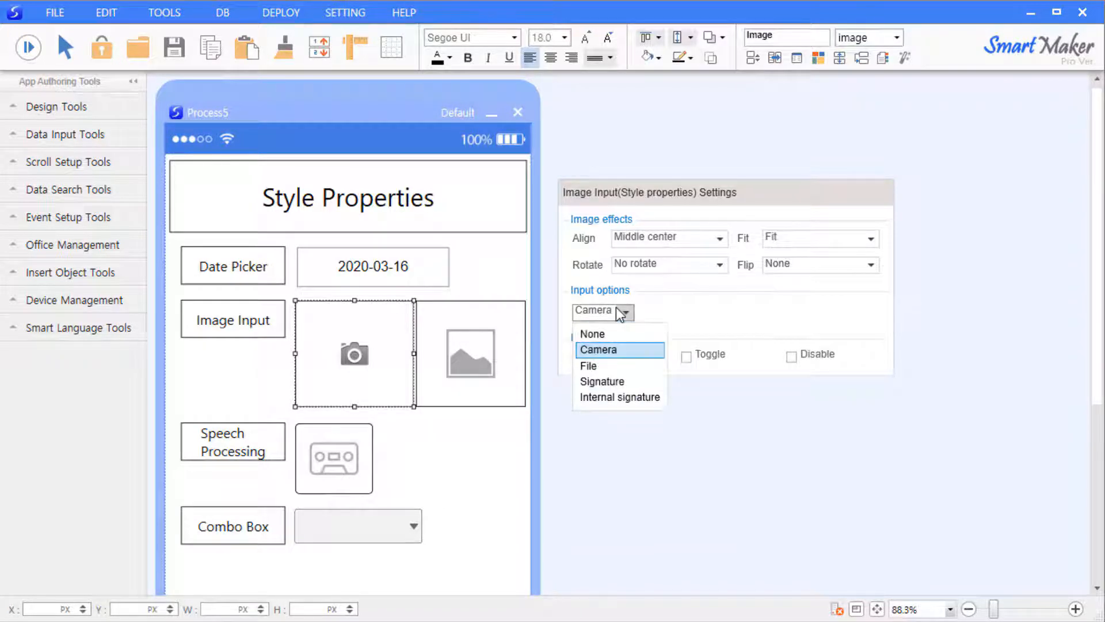
pyautogui.click(605, 365)
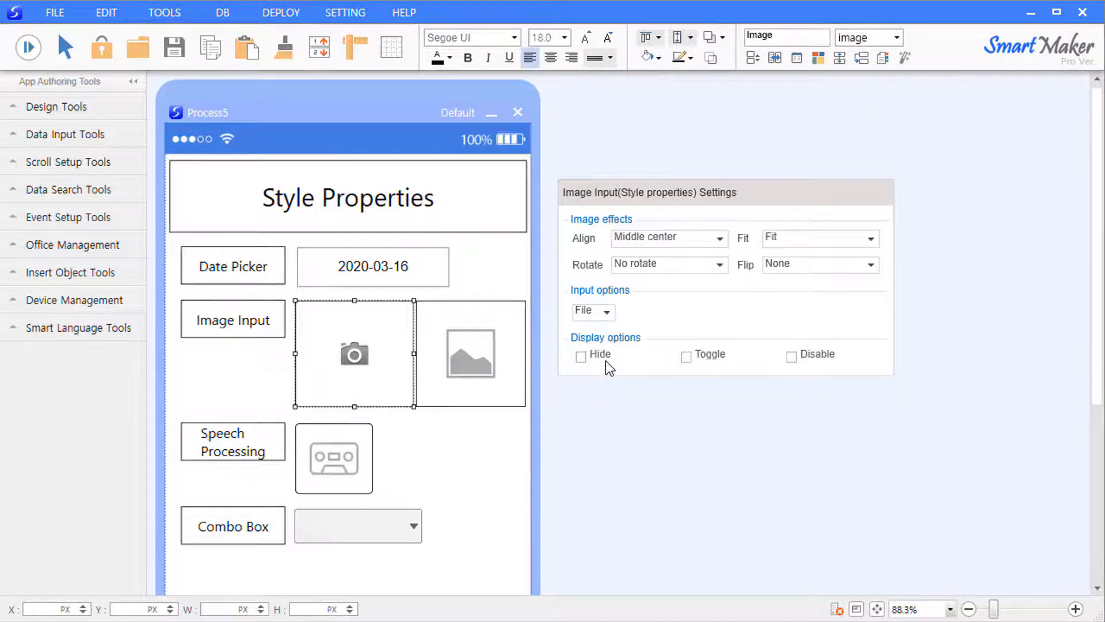
# Set the image input's input option to Signature and close its style properties
pyautogui.click(611, 316)
pyautogui.click(613, 378)
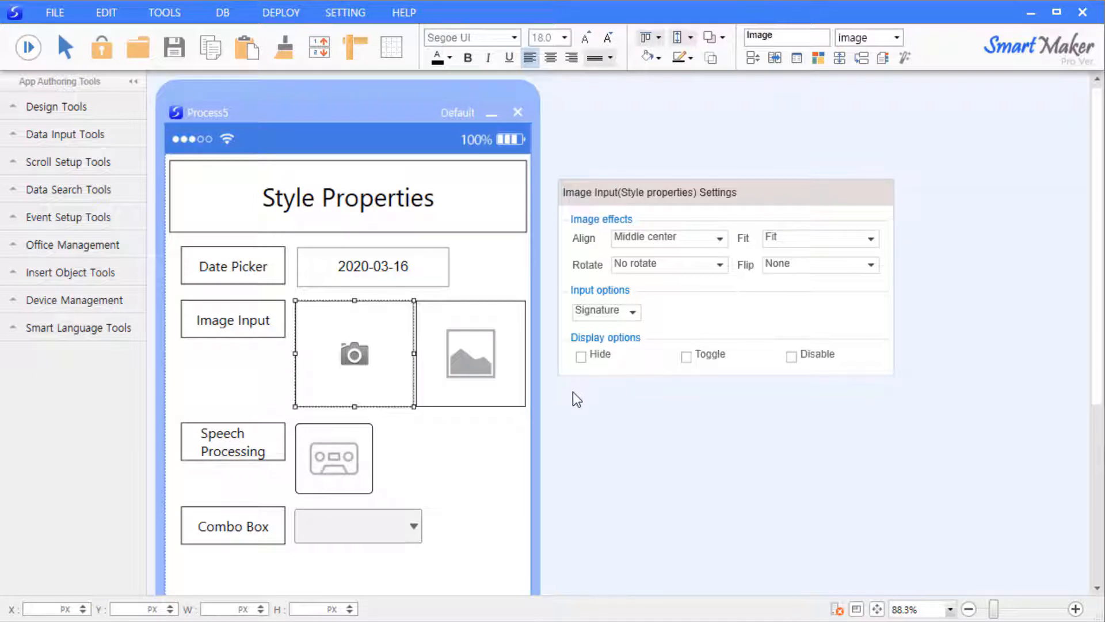
pyautogui.click(498, 438)
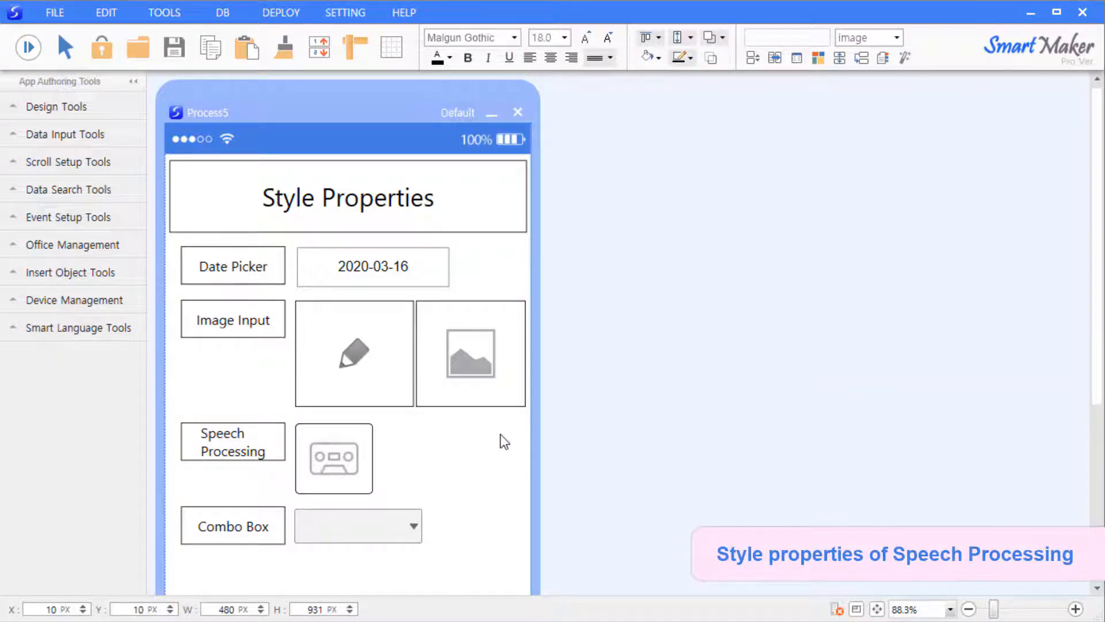
# Open the style properties of the speech processing object, try each recording quality, and set it to High
pyautogui.rightClick(362, 451)
pyautogui.click(375, 459)
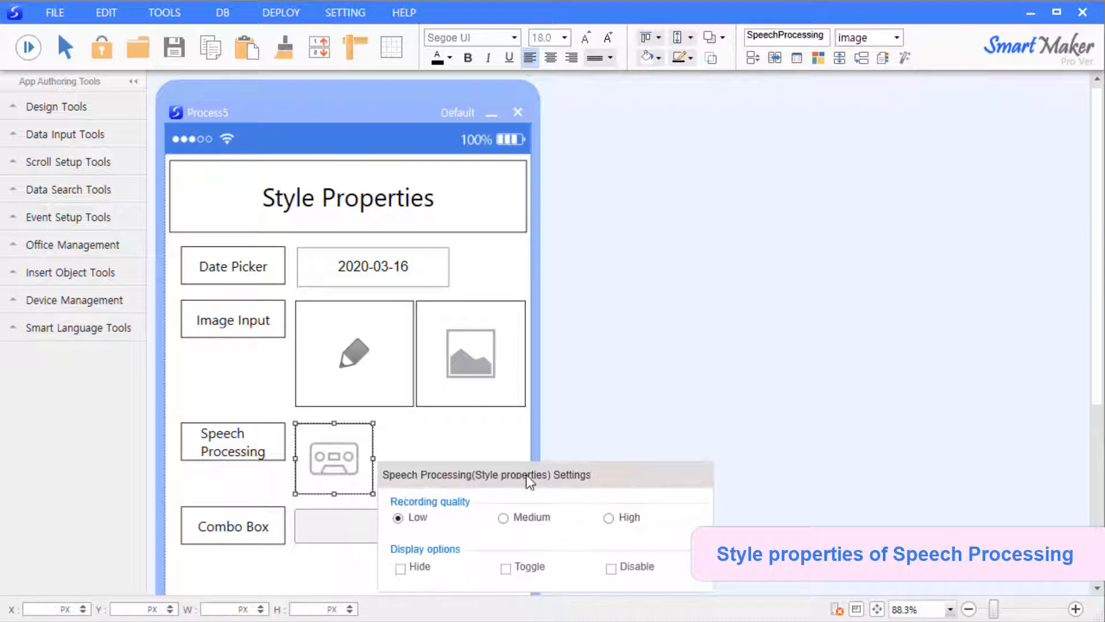
pyautogui.moveTo(526, 474); pyautogui.dragTo(725, 312)
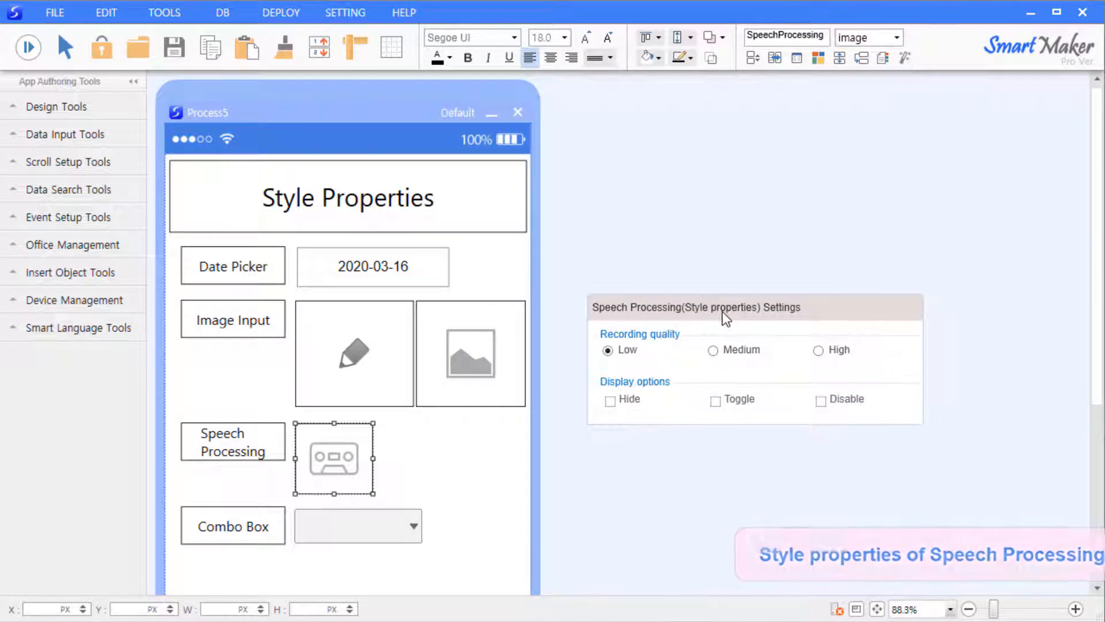
pyautogui.click(715, 352)
pyautogui.click(837, 352)
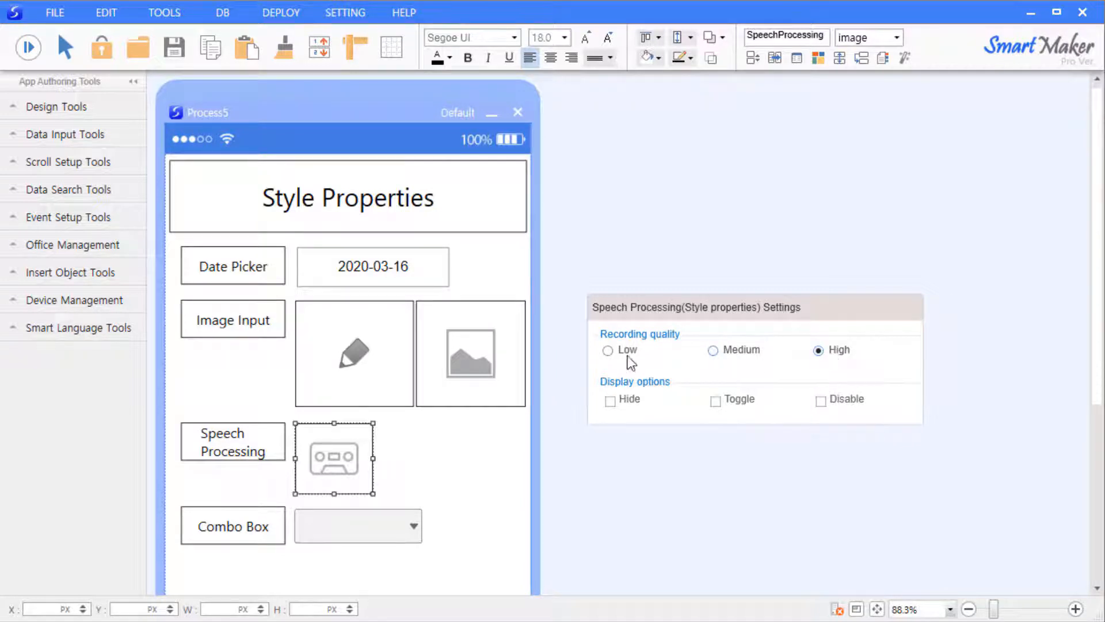
pyautogui.click(623, 356)
pyautogui.click(720, 352)
pyautogui.click(817, 352)
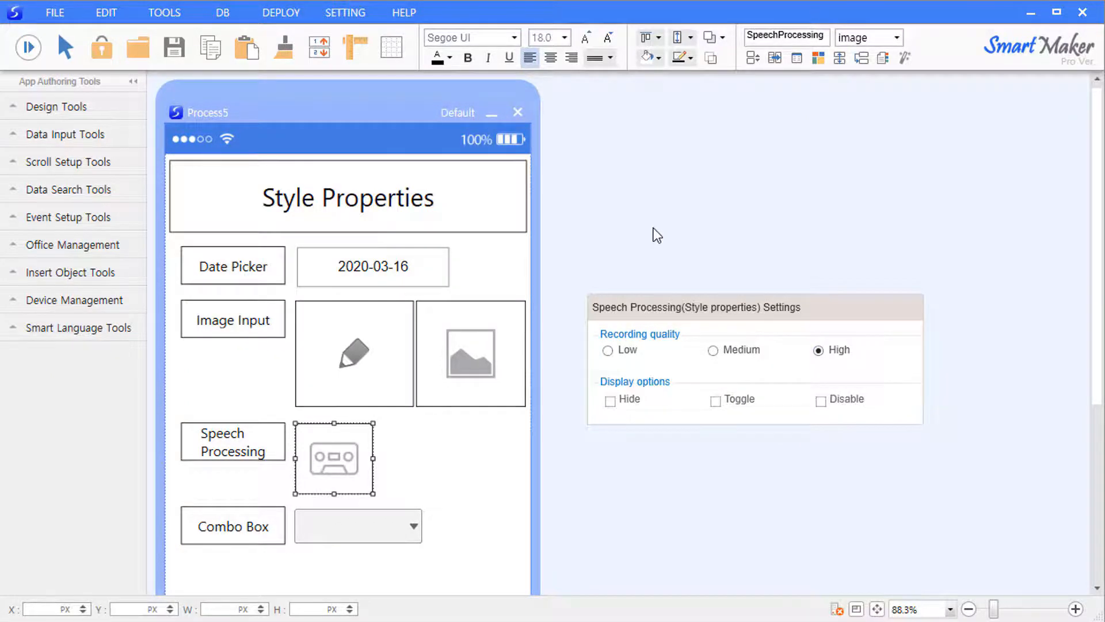
# Set the combo box's database source to the addrestaurants table and add its RestaurantName field to the item list
pyautogui.rightClick(394, 527)
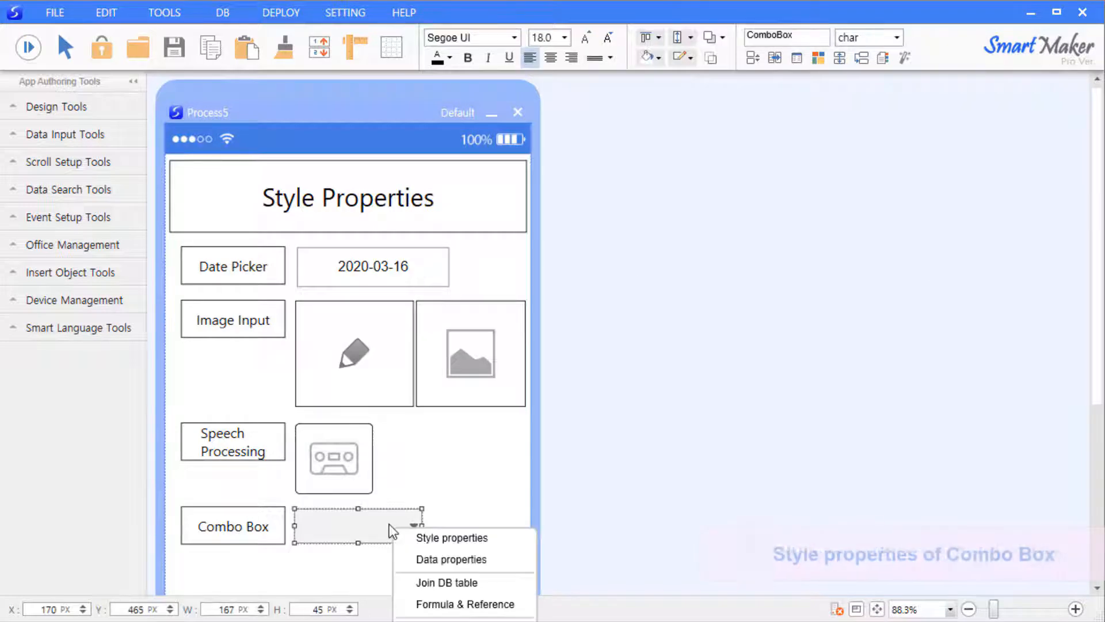
pyautogui.click(458, 539)
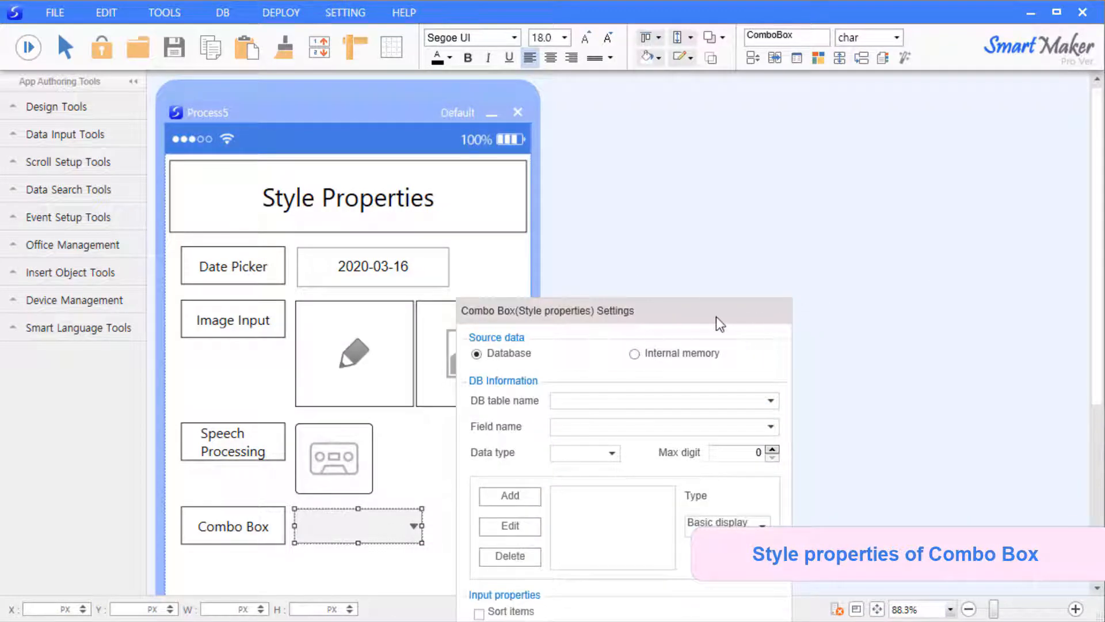
pyautogui.moveTo(718, 316); pyautogui.dragTo(816, 116)
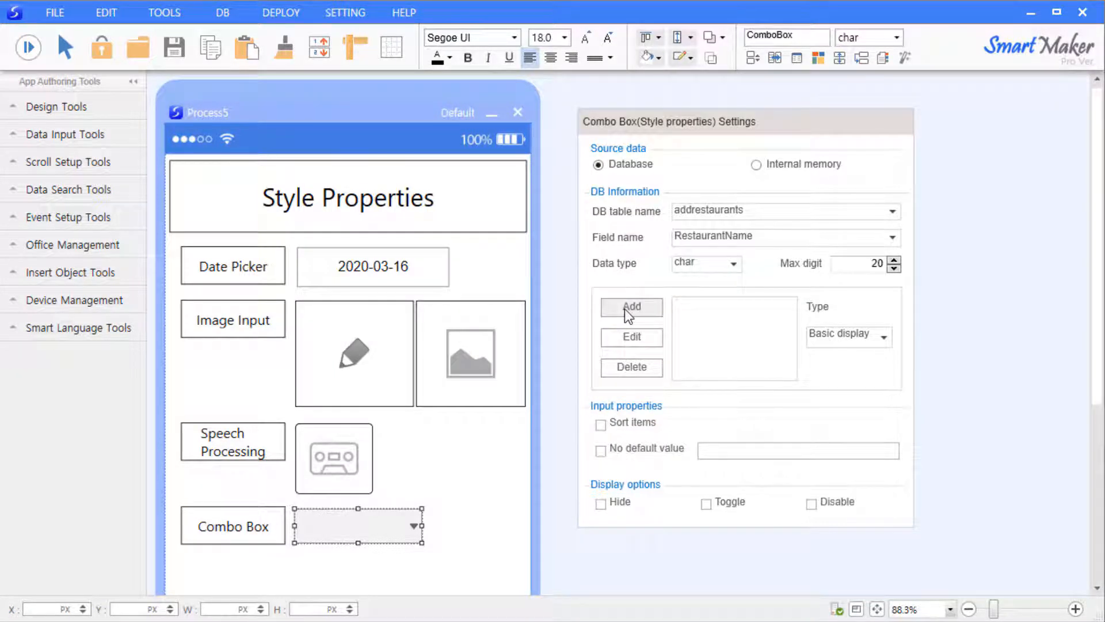
pyautogui.click(624, 308)
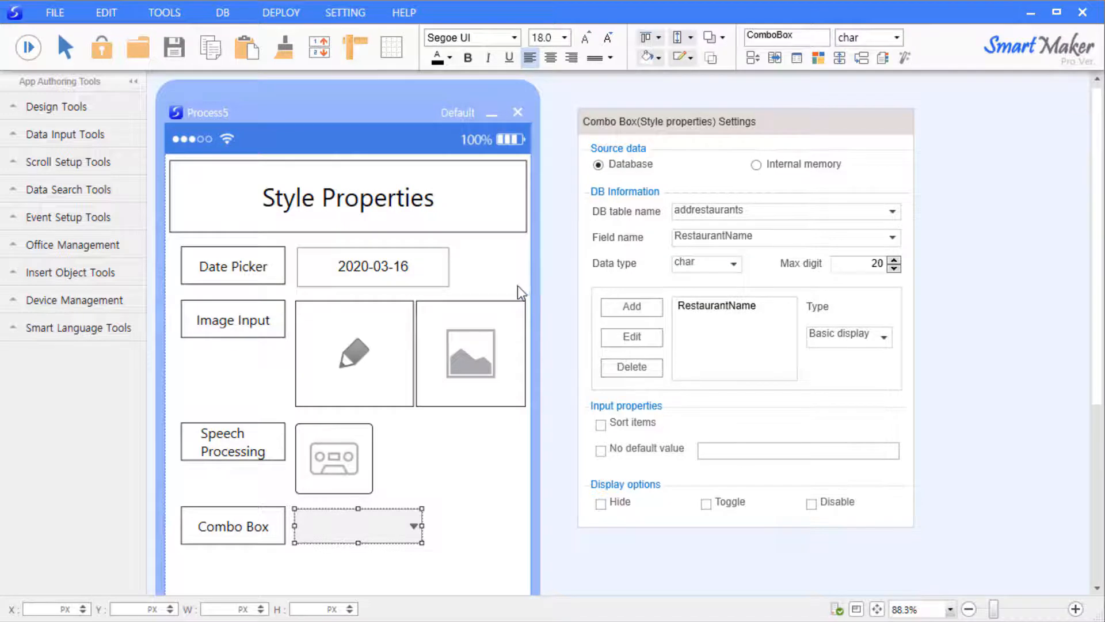
# Close the settings, run the app, and look through the restaurant names in the combo box list
pyautogui.click(453, 285)
pyautogui.click(28, 47)
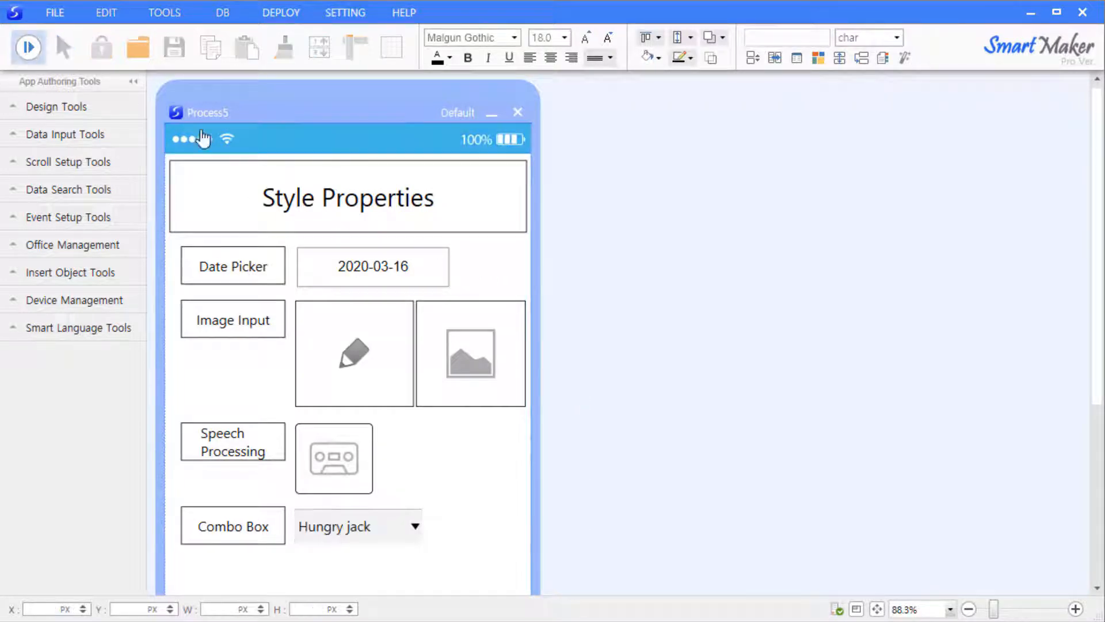
pyautogui.click(414, 525)
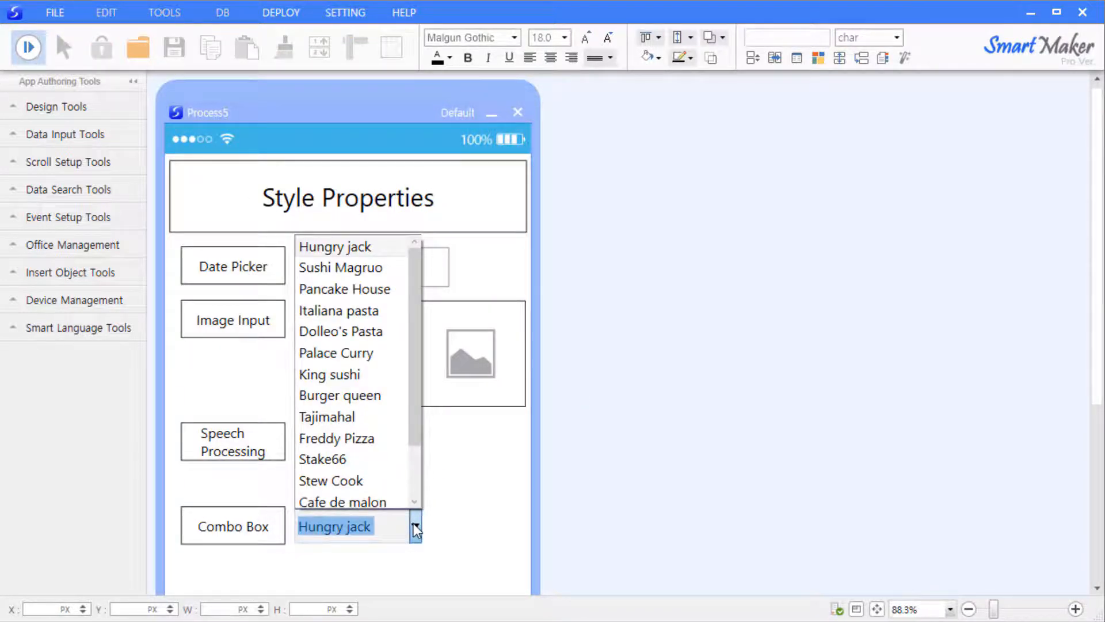
pyautogui.moveTo(410, 330); pyautogui.dragTo(406, 412)
# Add the Menu field of the addrestaurants table to the combo box's item list
pyautogui.click(925, 237)
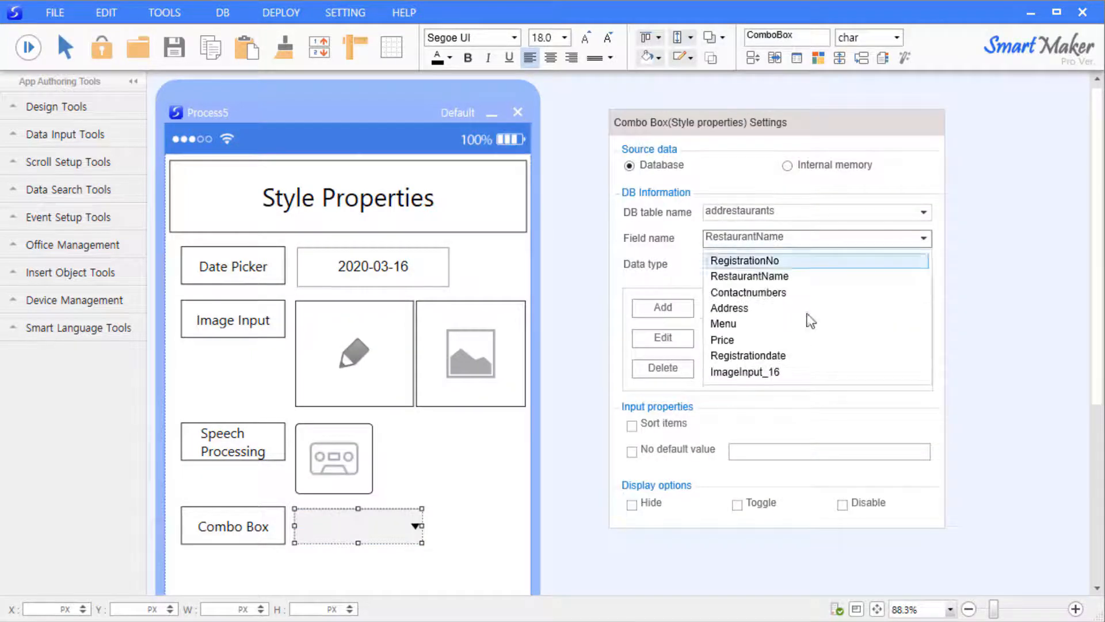
pyautogui.click(795, 323)
pyautogui.click(660, 307)
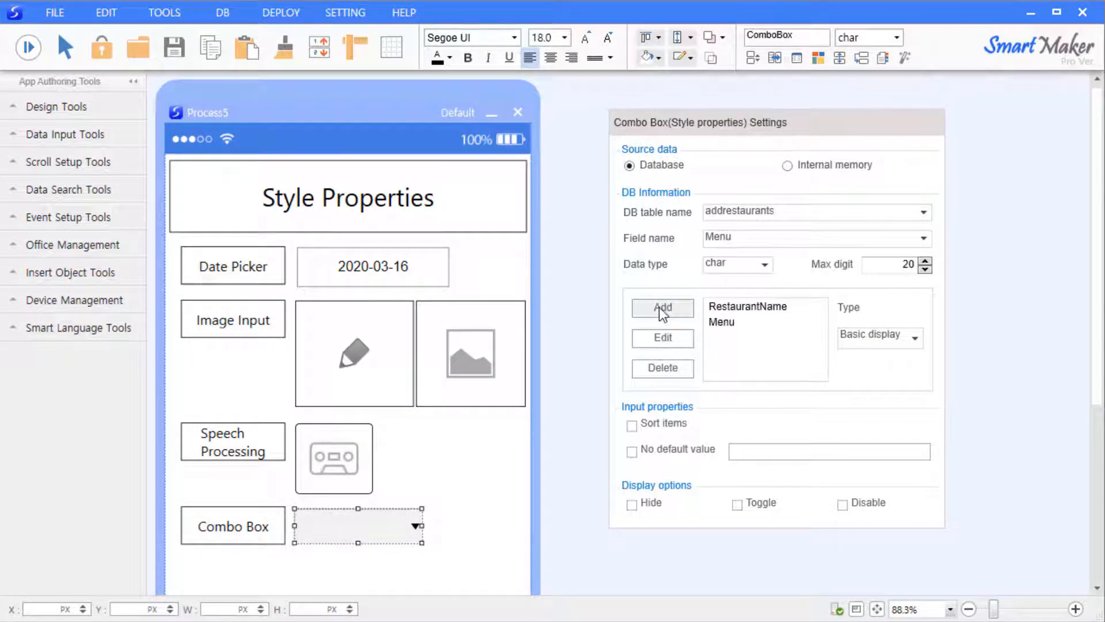
# Change the display type of the RestaurantName item to Exclude combo box
pyautogui.click(793, 313)
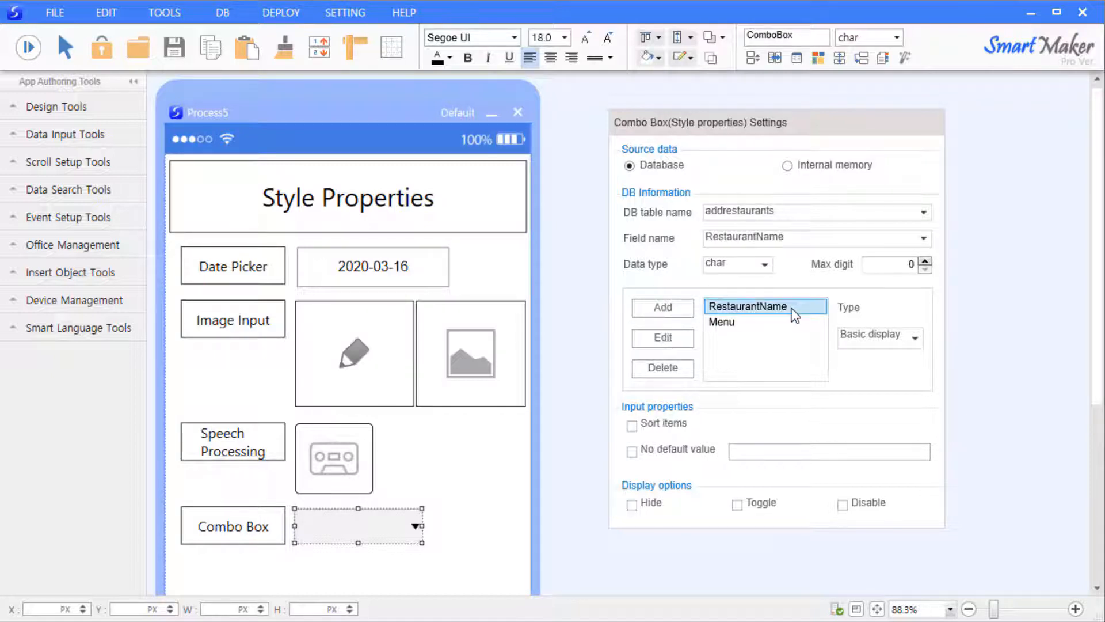
pyautogui.click(904, 335)
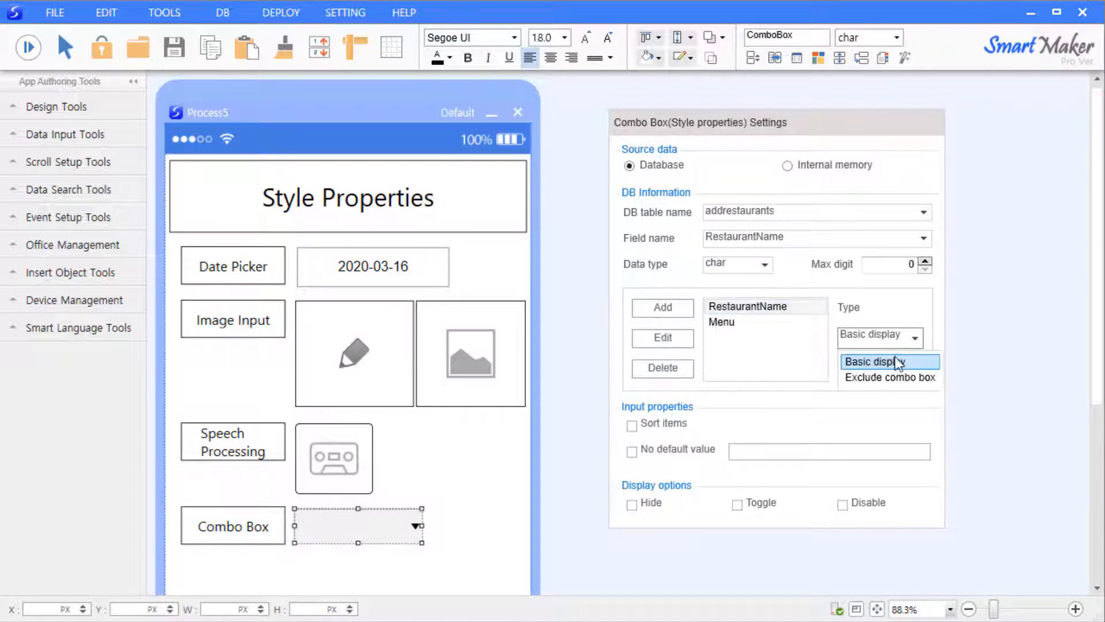
pyautogui.click(880, 377)
pyautogui.click(664, 337)
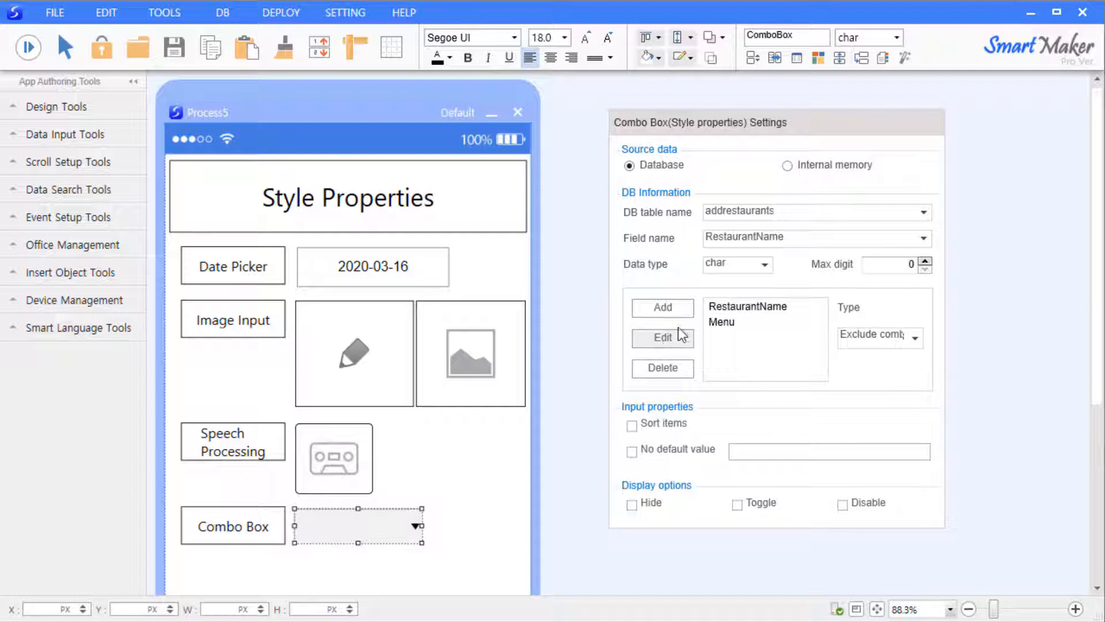
# Check the display types of the Menu and RestaurantName items and view the combo box list in the running app
pyautogui.click(738, 320)
pyautogui.click(739, 309)
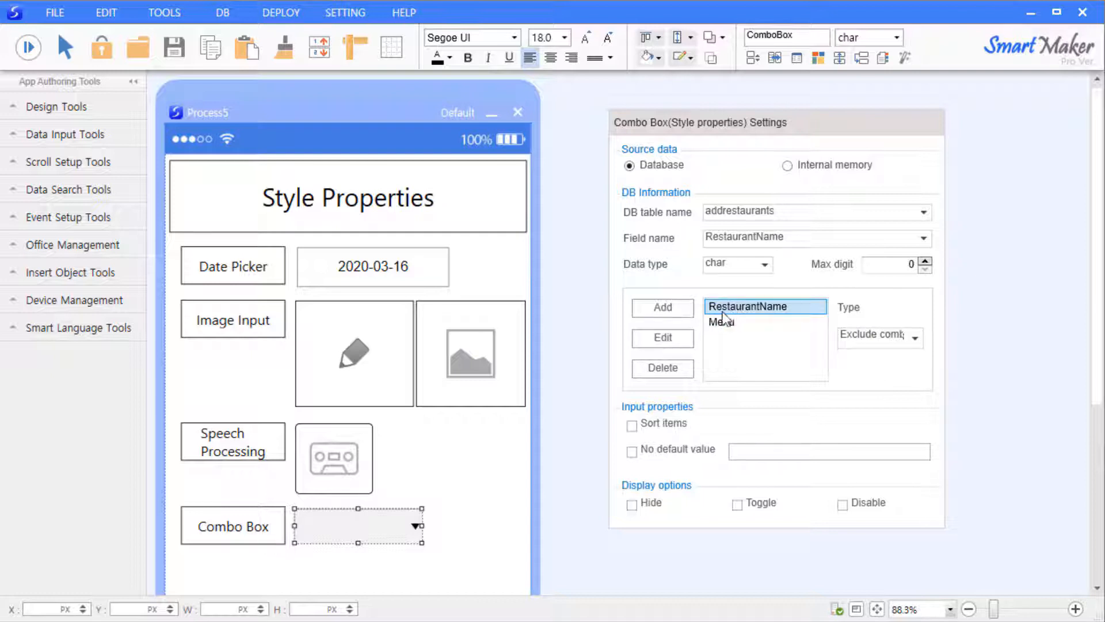
pyautogui.click(23, 49)
pyautogui.click(415, 526)
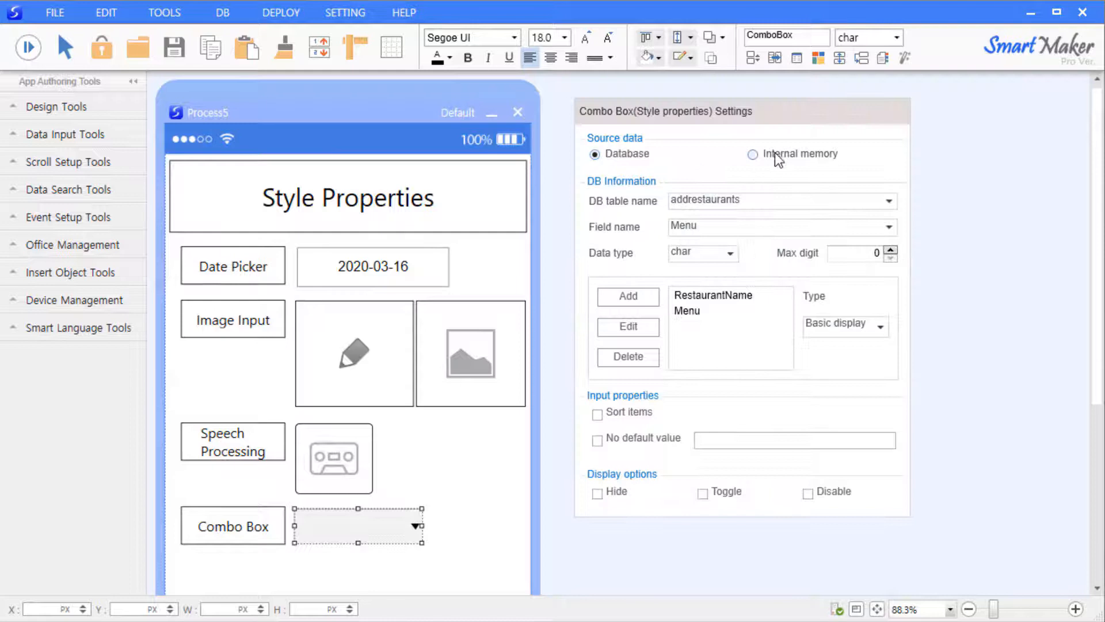
# Switch the combo box's source data to internal memory and add the display items Team, Team B and Team A
pyautogui.click(754, 155)
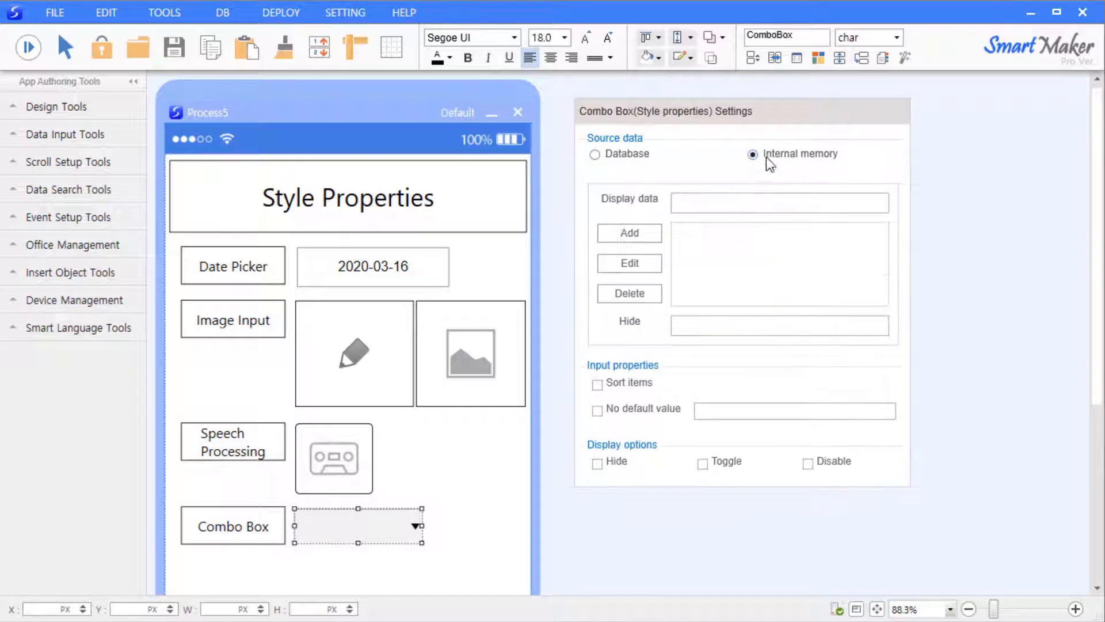
pyautogui.click(759, 202)
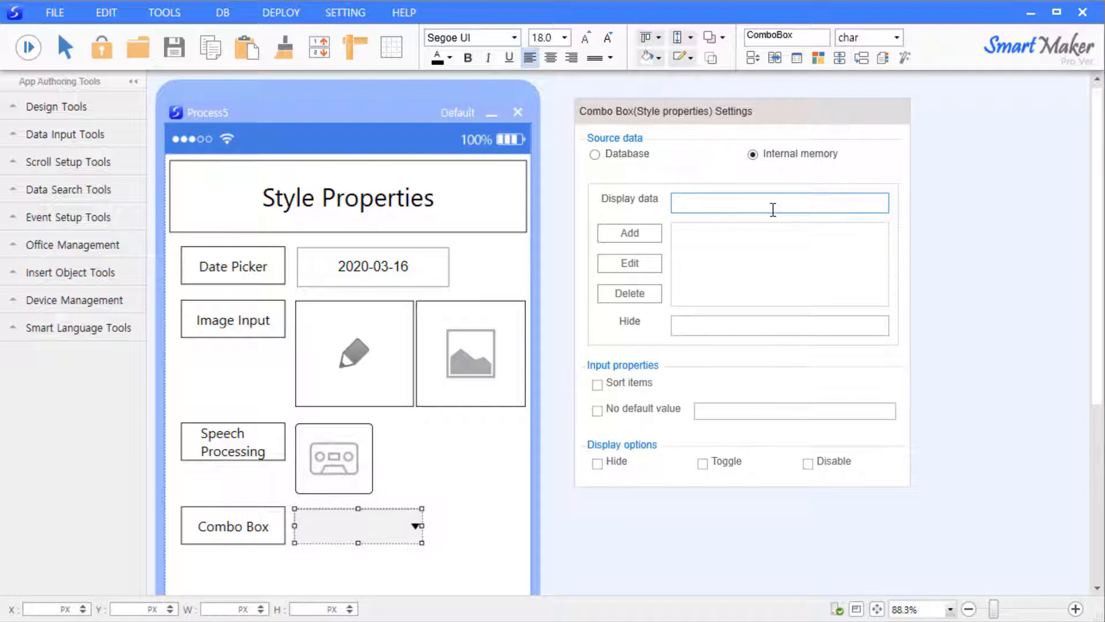
pyautogui.write('Team')
pyautogui.click(644, 230)
pyautogui.write('B')
pyautogui.click(644, 231)
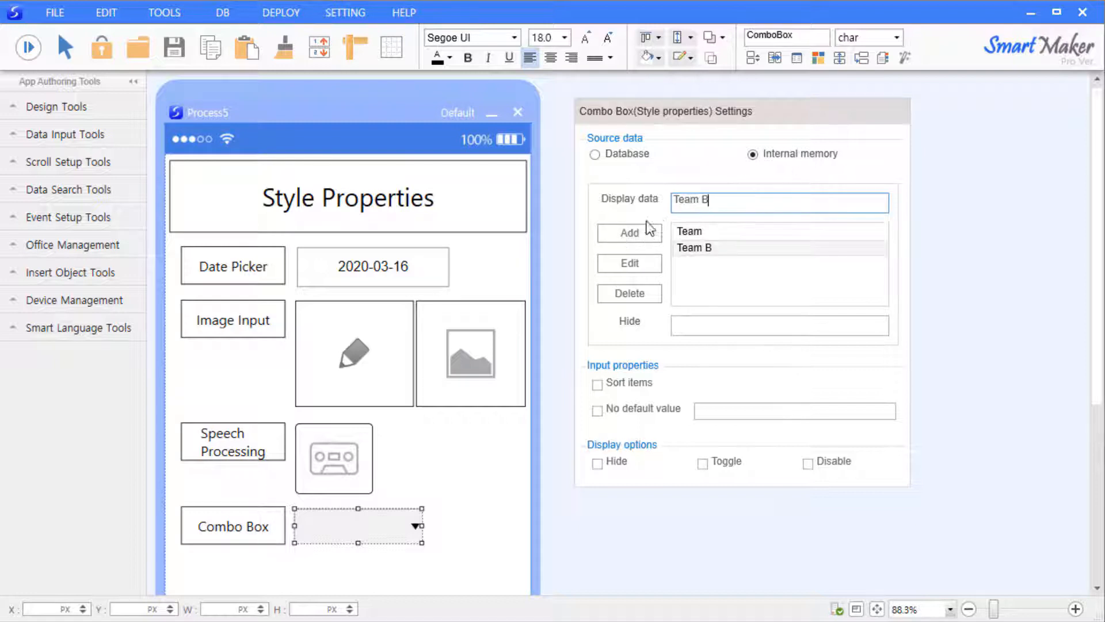
pyautogui.press('BackSpace')
pyautogui.write('A')
pyautogui.click(635, 231)
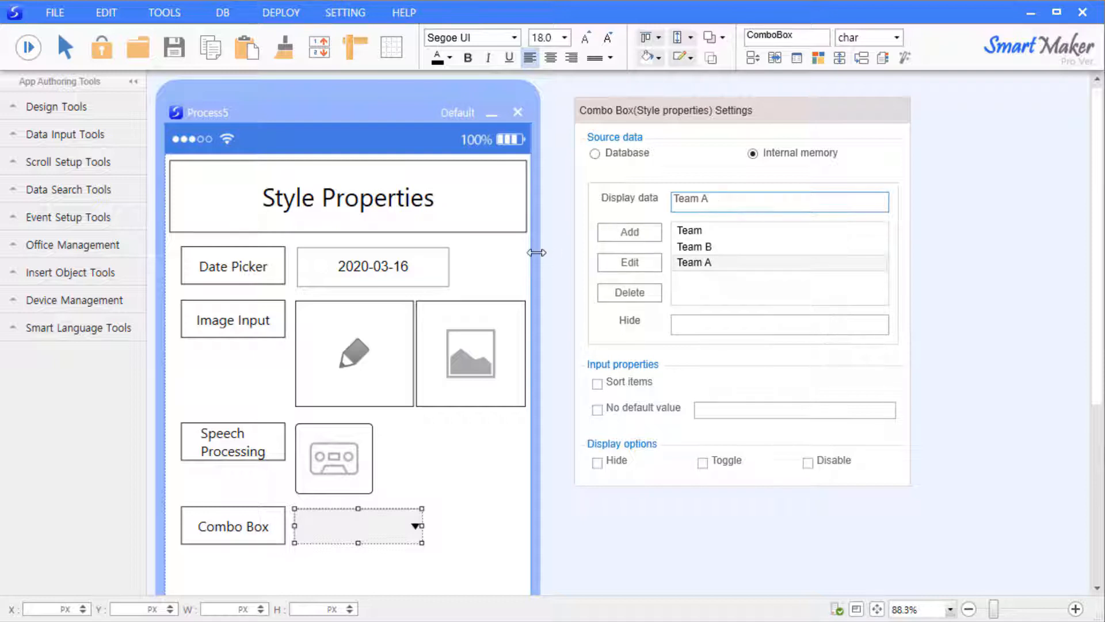
# Close the settings, run the app, and open the combo box list to check the team items
pyautogui.click(486, 277)
pyautogui.click(29, 47)
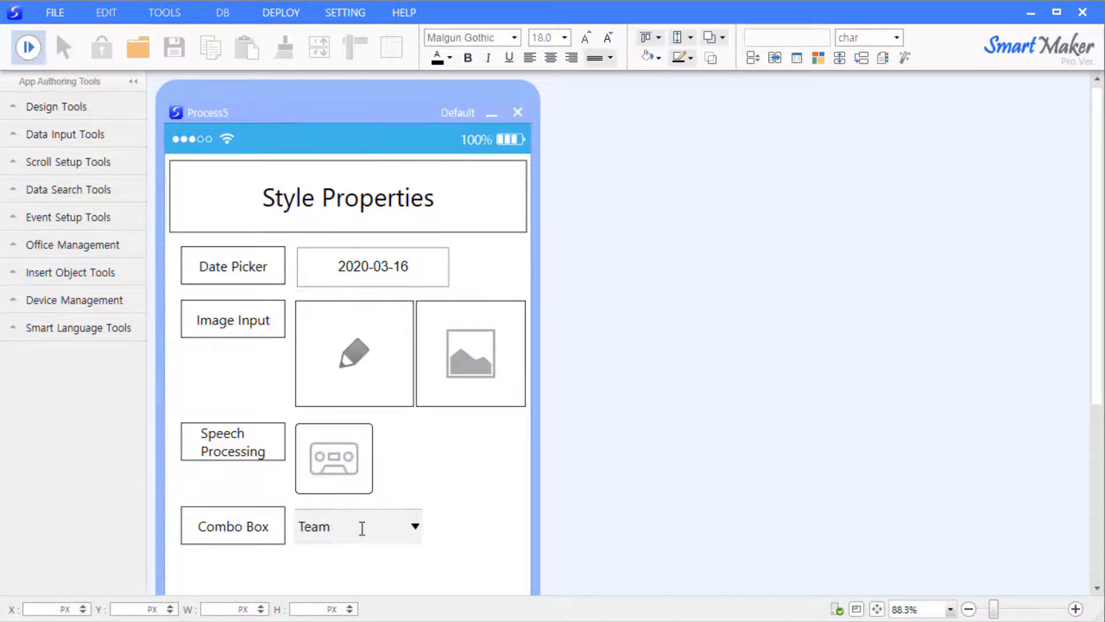
pyautogui.click(407, 518)
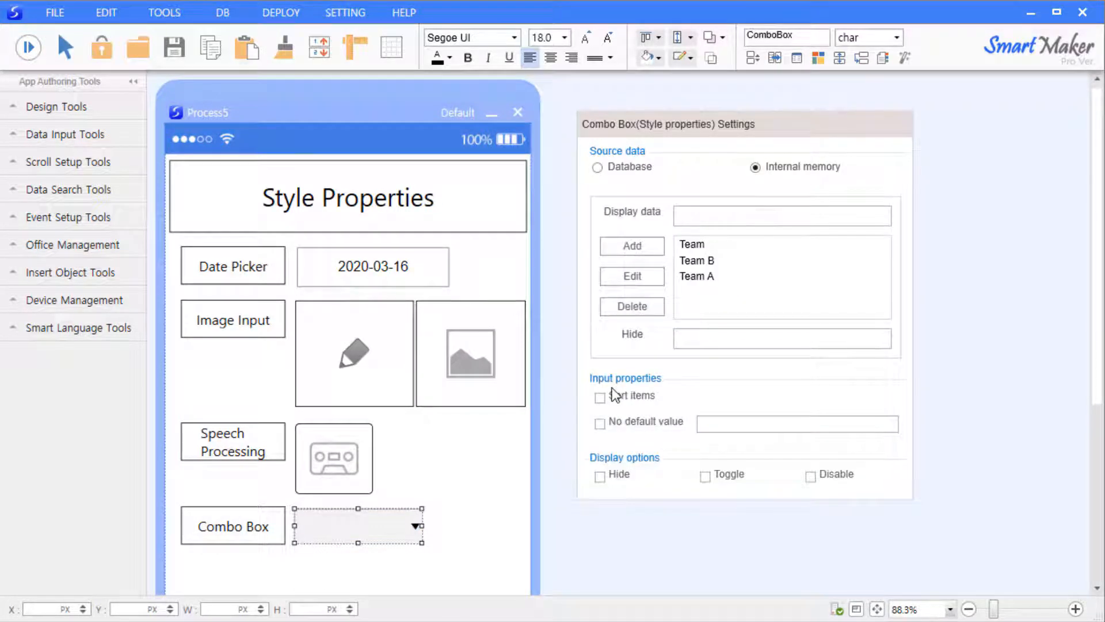
# Enable Sort items for the combo box and check the order of its list in the running app
pyautogui.click(616, 399)
pyautogui.click(493, 444)
pyautogui.click(23, 49)
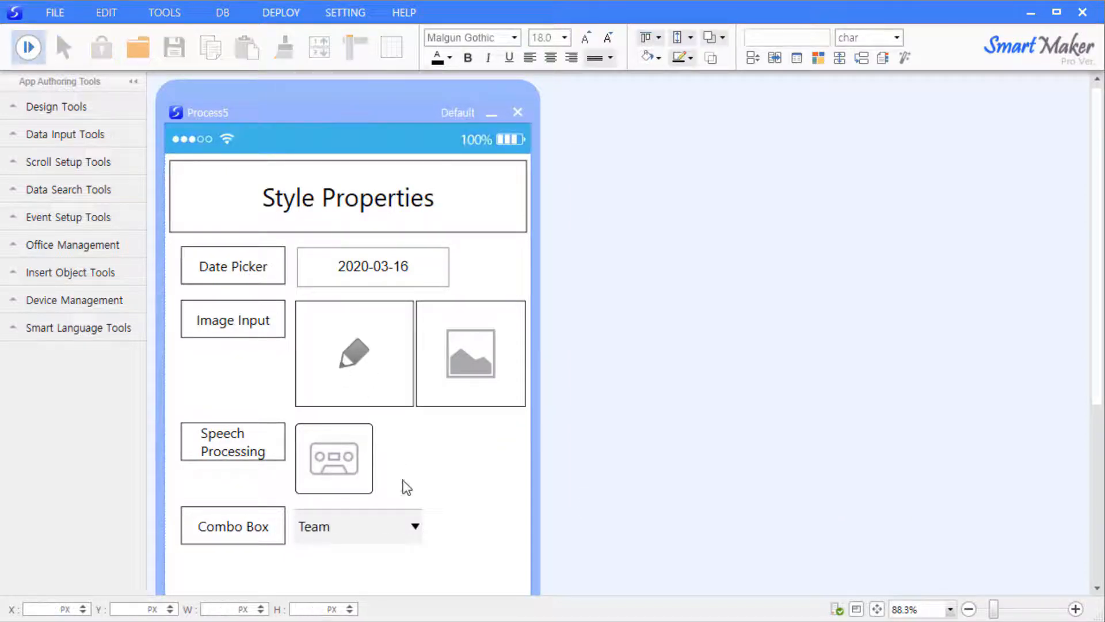
pyautogui.click(414, 525)
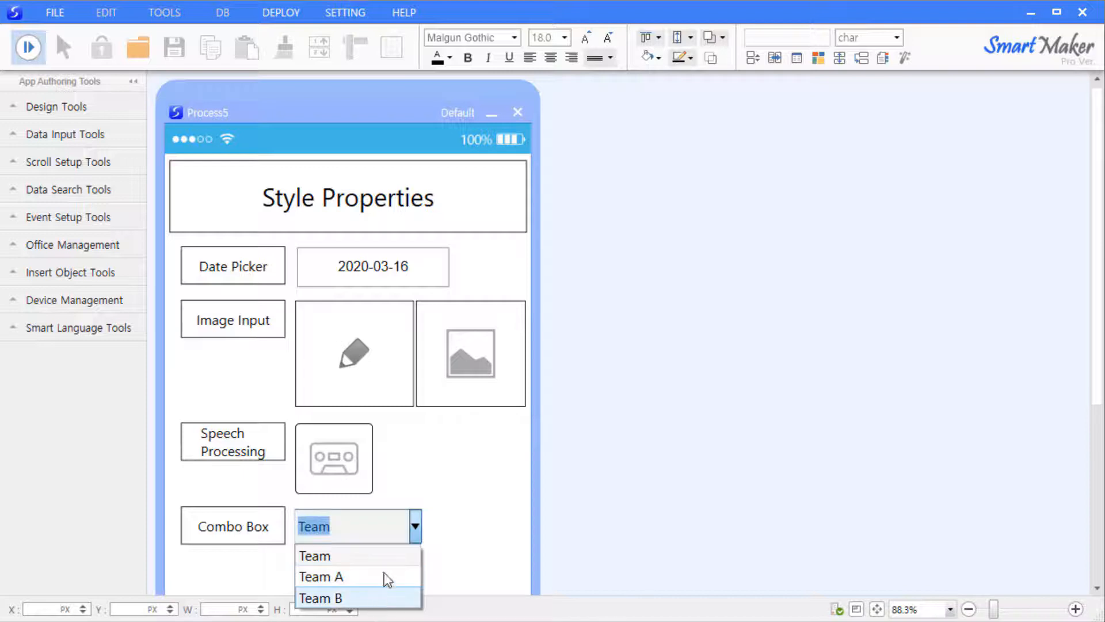
pyautogui.click(449, 522)
pyautogui.click(29, 48)
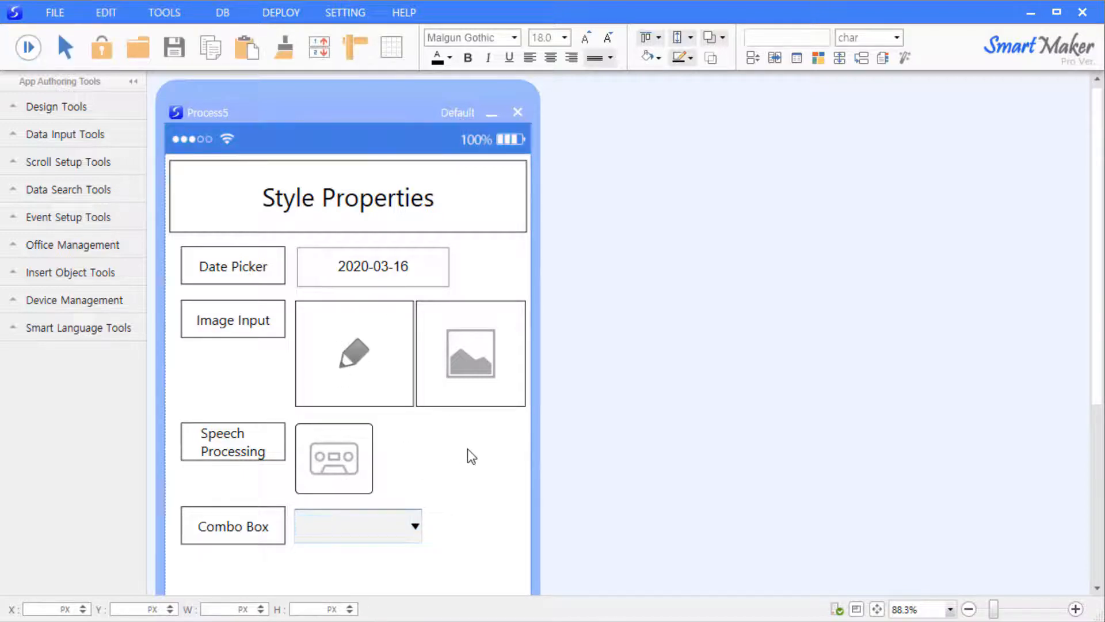
# Reopen the combo box's style properties, disable Sort items, and close the settings
pyautogui.rightClick(469, 450)
pyautogui.rightClick(410, 526)
pyautogui.click(441, 540)
pyautogui.moveTo(570, 341); pyautogui.dragTo(704, 171)
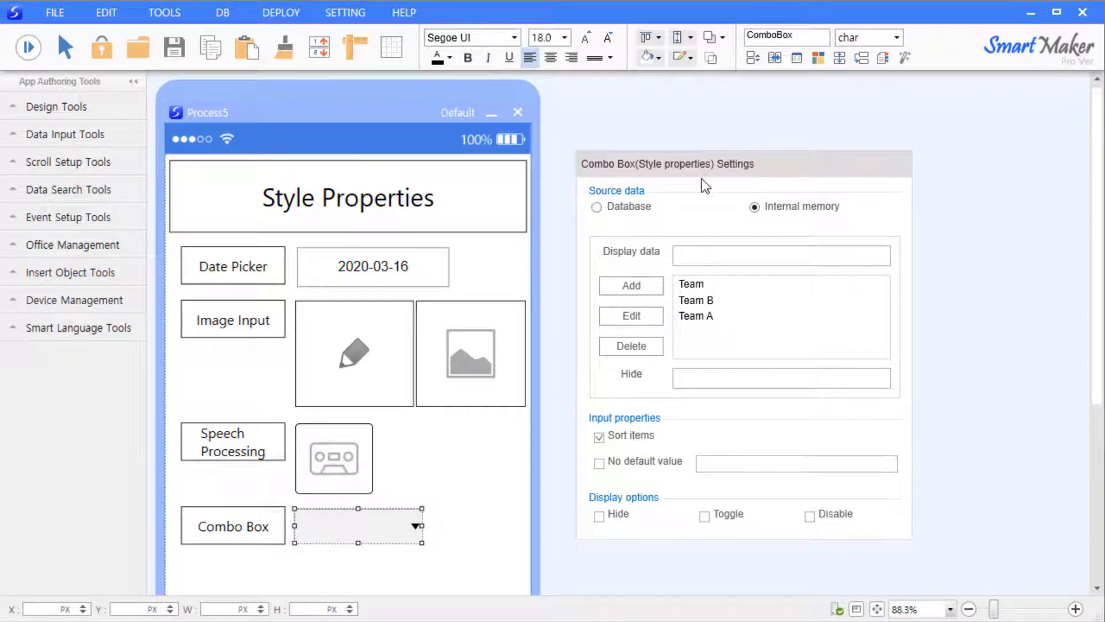
pyautogui.click(464, 464)
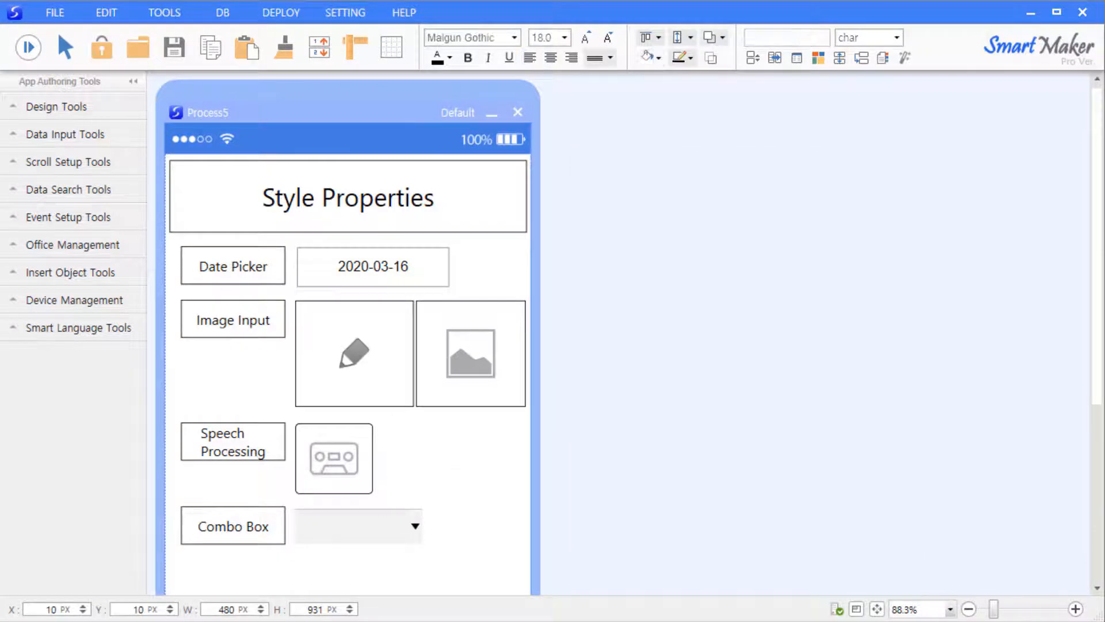
# Run the app to check the order of the combo box's unsorted items, and stop running it
pyautogui.click(19, 52)
pyautogui.click(415, 526)
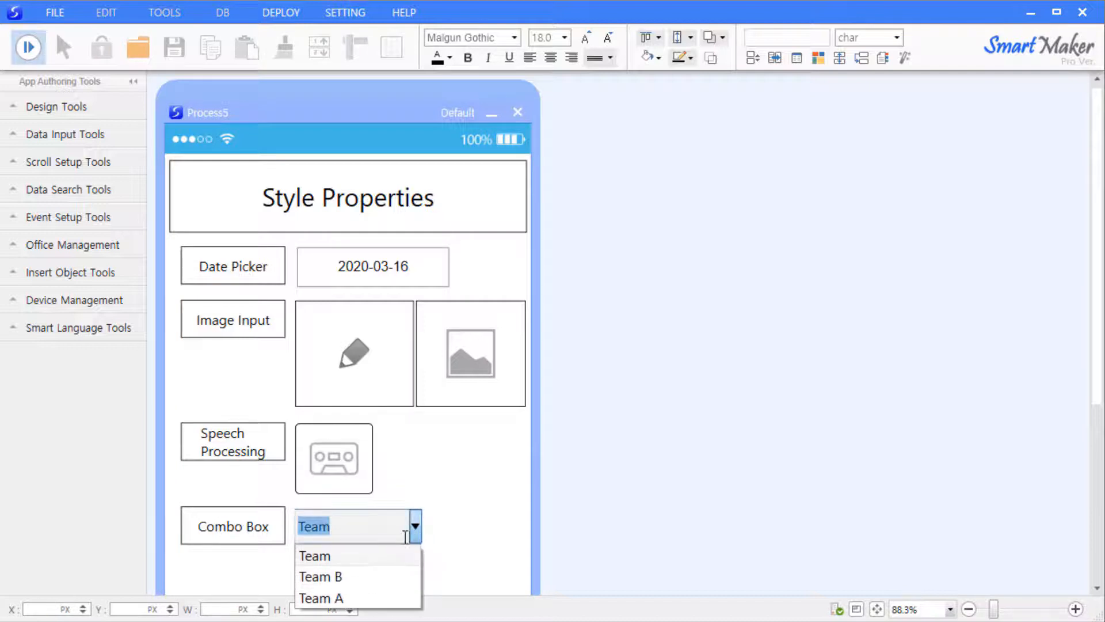
pyautogui.click(415, 526)
pyautogui.click(28, 47)
# Enable No default value in the combo box's style properties and enter "Please select" as its text
pyautogui.rightClick(412, 526)
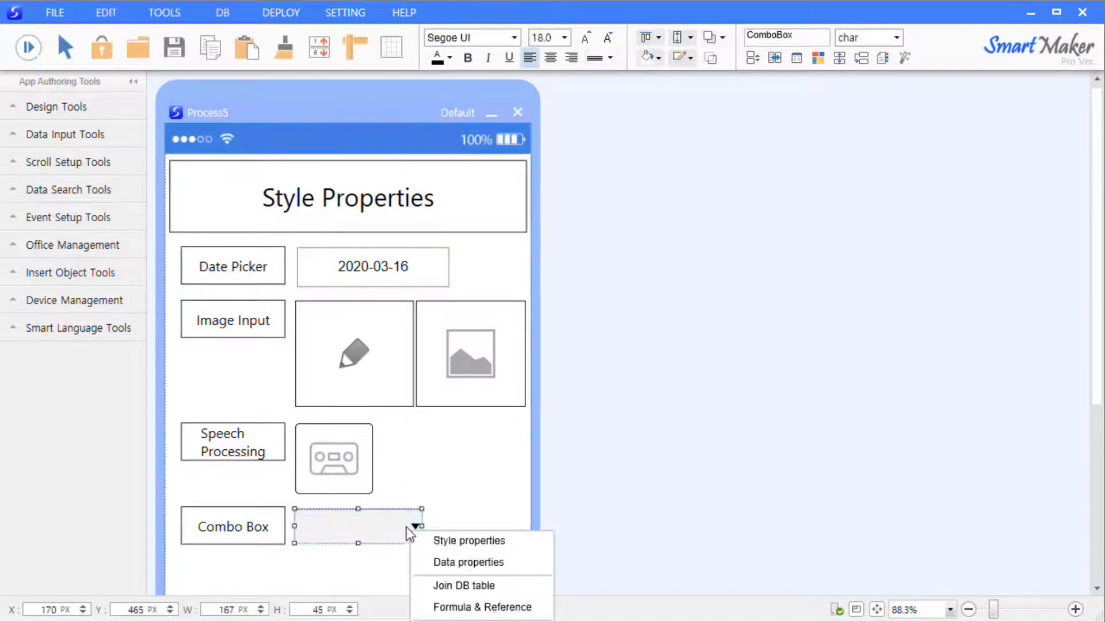
pyautogui.click(489, 542)
pyautogui.moveTo(570, 340); pyautogui.dragTo(724, 190)
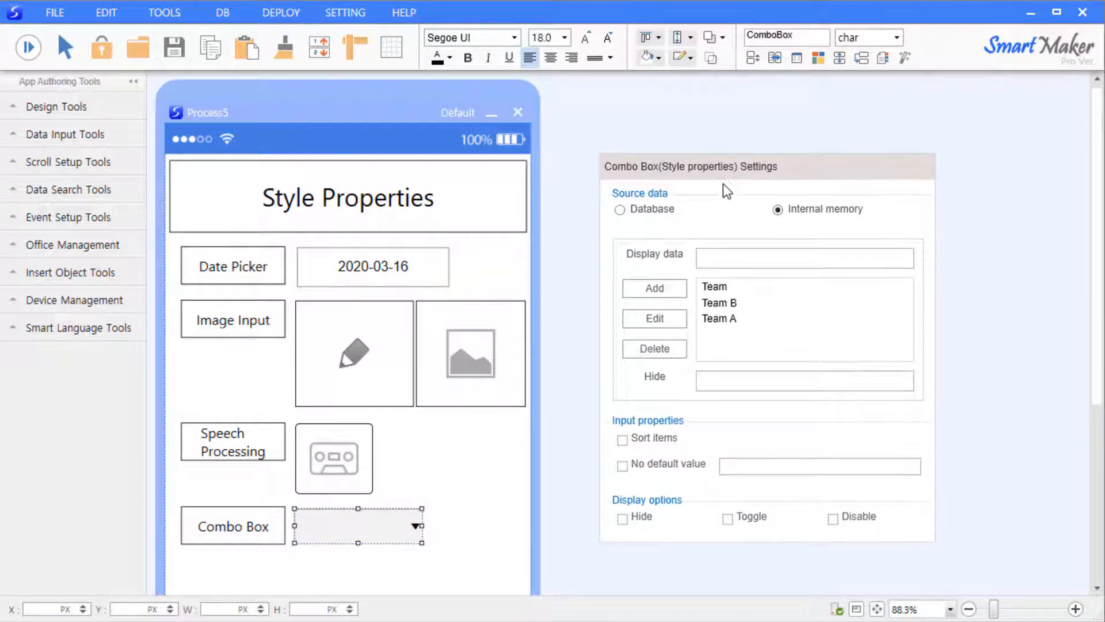
pyautogui.click(665, 468)
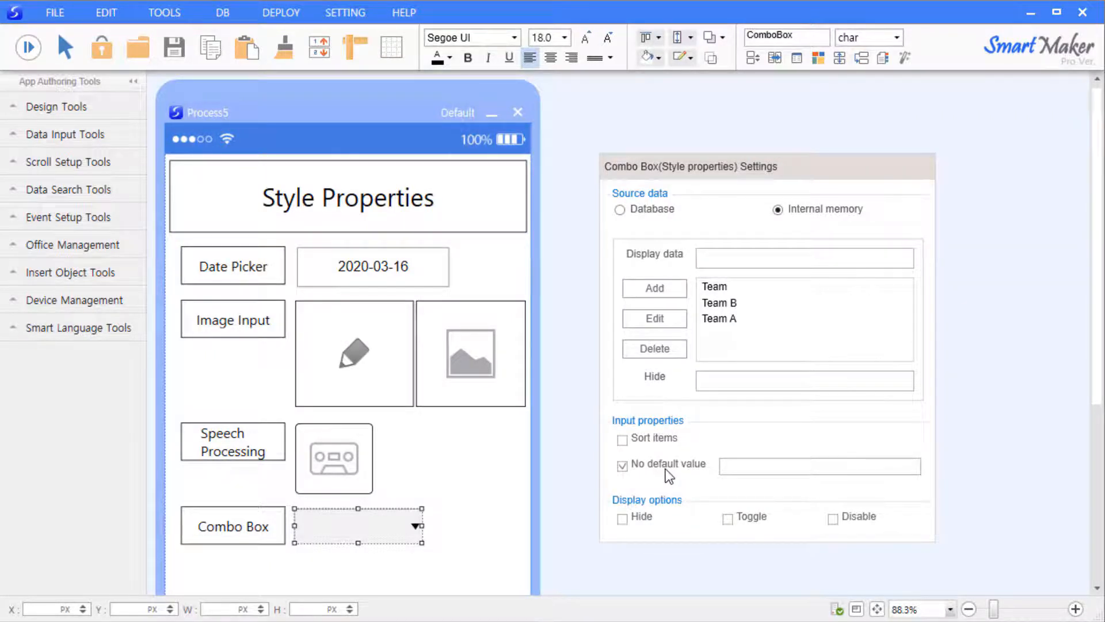
pyautogui.click(815, 464)
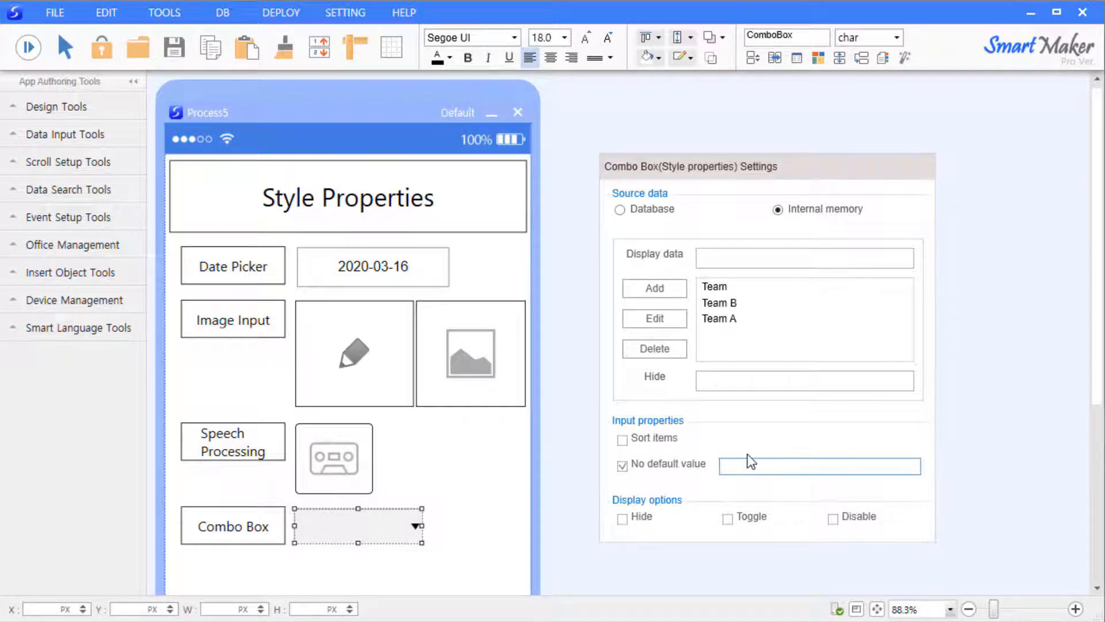
pyautogui.write('Please select')
# Close the settings, run the app, and open the combo box list to check the placeholder text
pyautogui.click(489, 469)
pyautogui.click(27, 47)
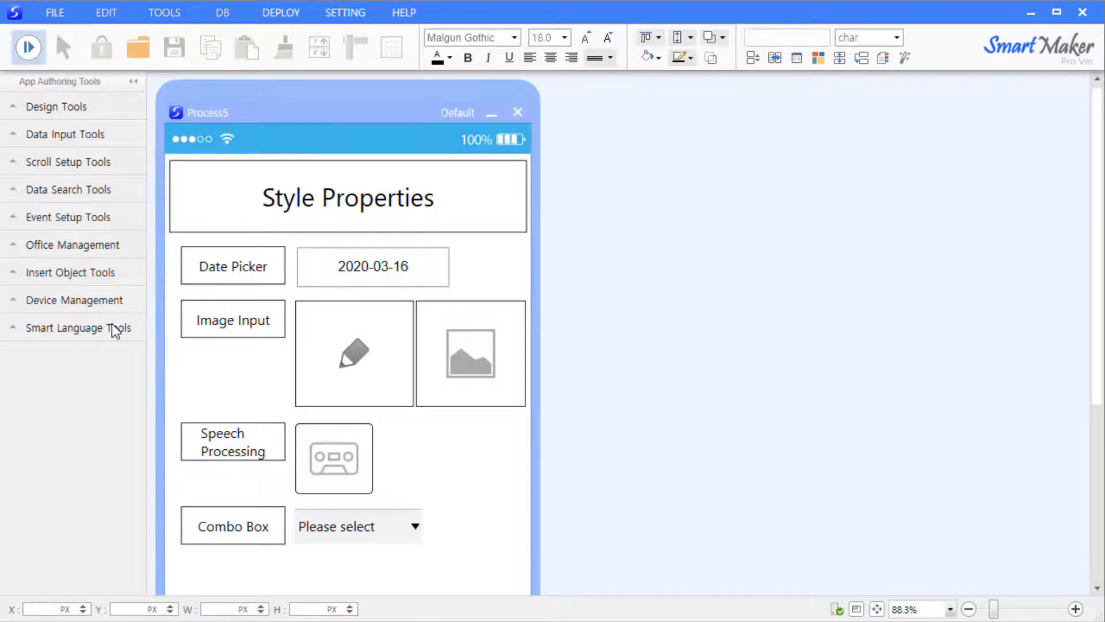
pyautogui.click(415, 523)
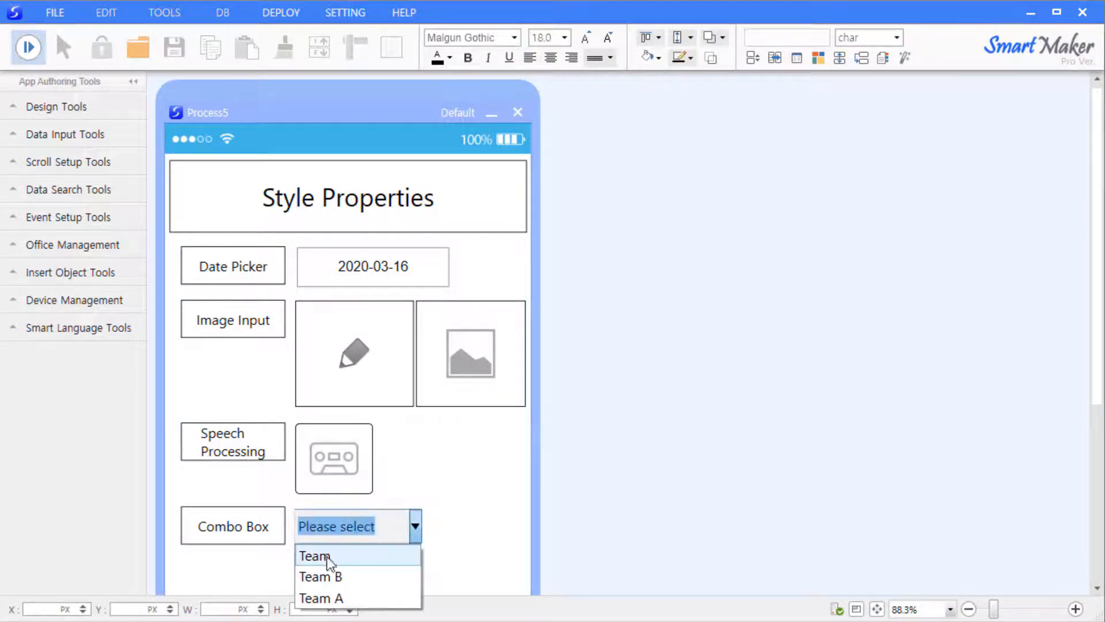
# Choose the first team in the running combo box's open list
pyautogui.click(351, 556)
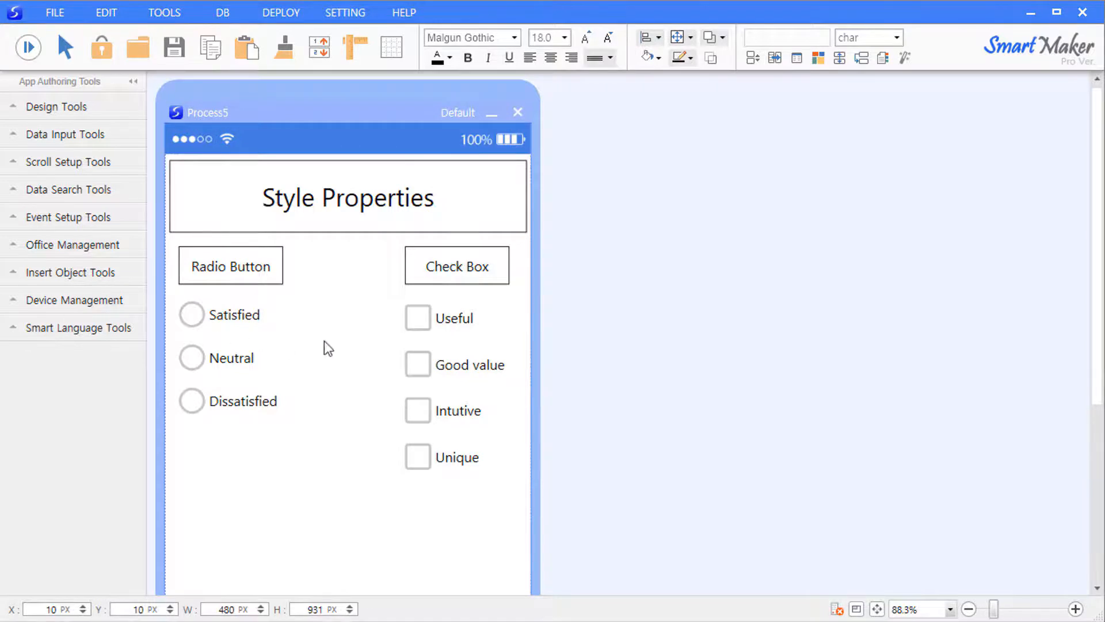
# Open the Satisfied radio button's style properties, enable Set group, and close the settings
pyautogui.rightClick(246, 327)
pyautogui.click(287, 340)
pyautogui.moveTo(392, 351); pyautogui.dragTo(747, 243)
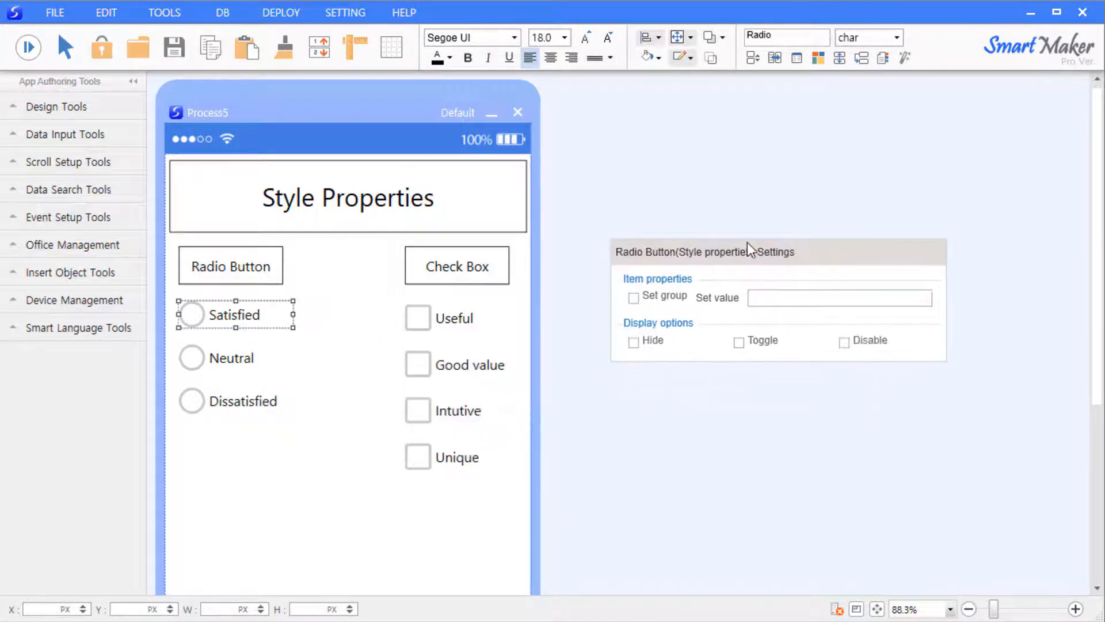
pyautogui.click(651, 295)
pyautogui.click(383, 466)
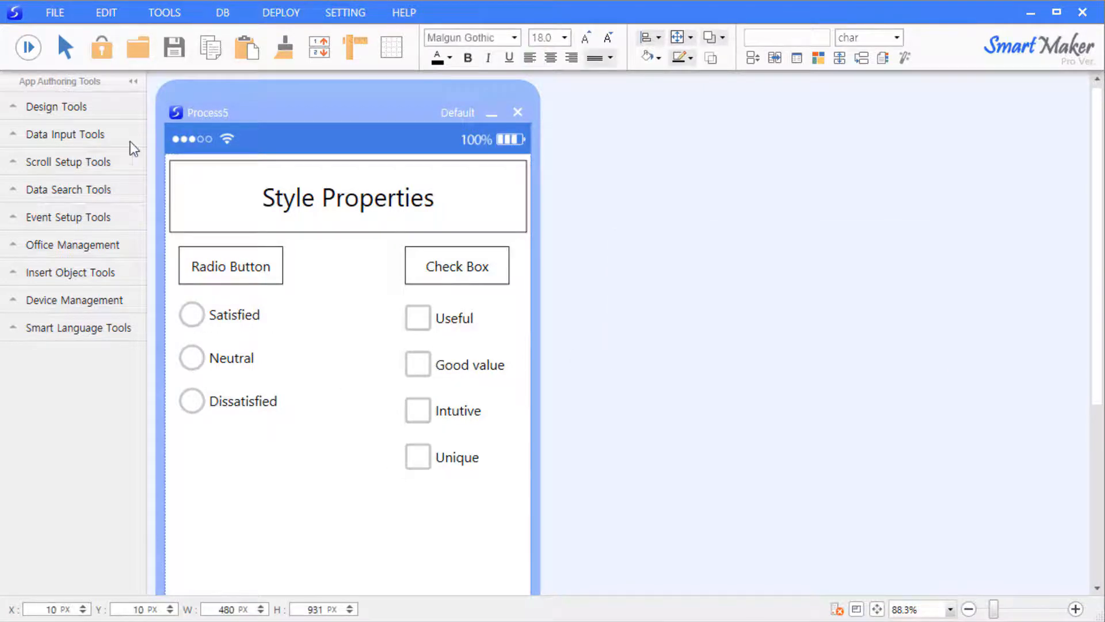
# Run the app, select Neutral, Dissatisfied and Satisfied in turn to test the radio button group, and stop running it
pyautogui.click(29, 47)
pyautogui.click(200, 357)
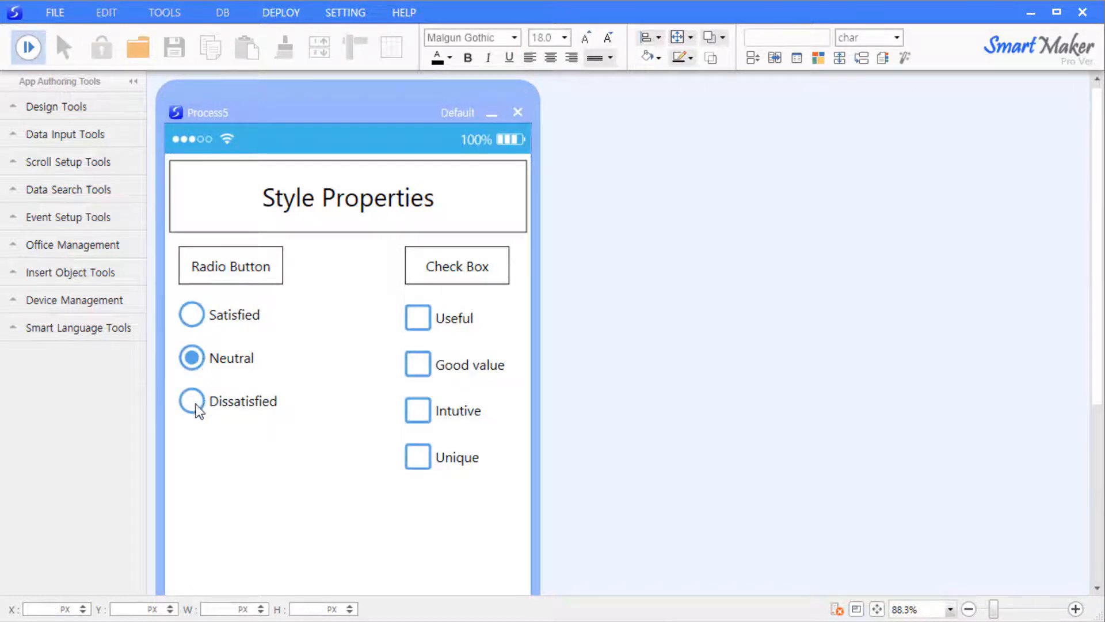
pyautogui.click(197, 402)
pyautogui.click(199, 327)
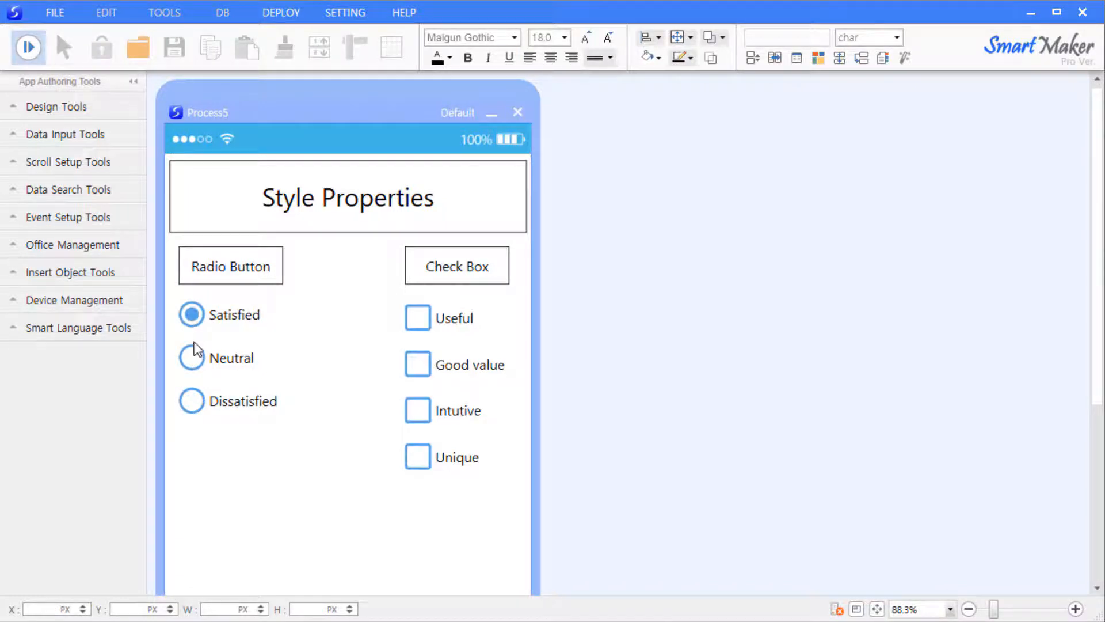
pyautogui.click(28, 47)
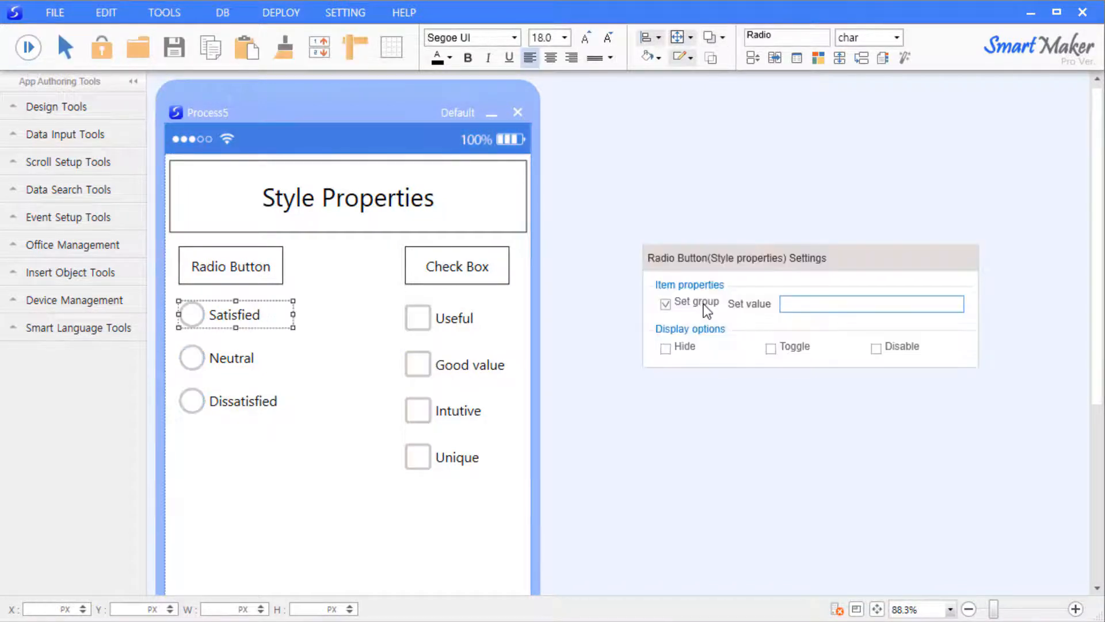
# Set the Satisfied radio button's value to "Good" in its style properties and close the settings
pyautogui.click(843, 304)
pyautogui.write('Good')
pyautogui.click(346, 354)
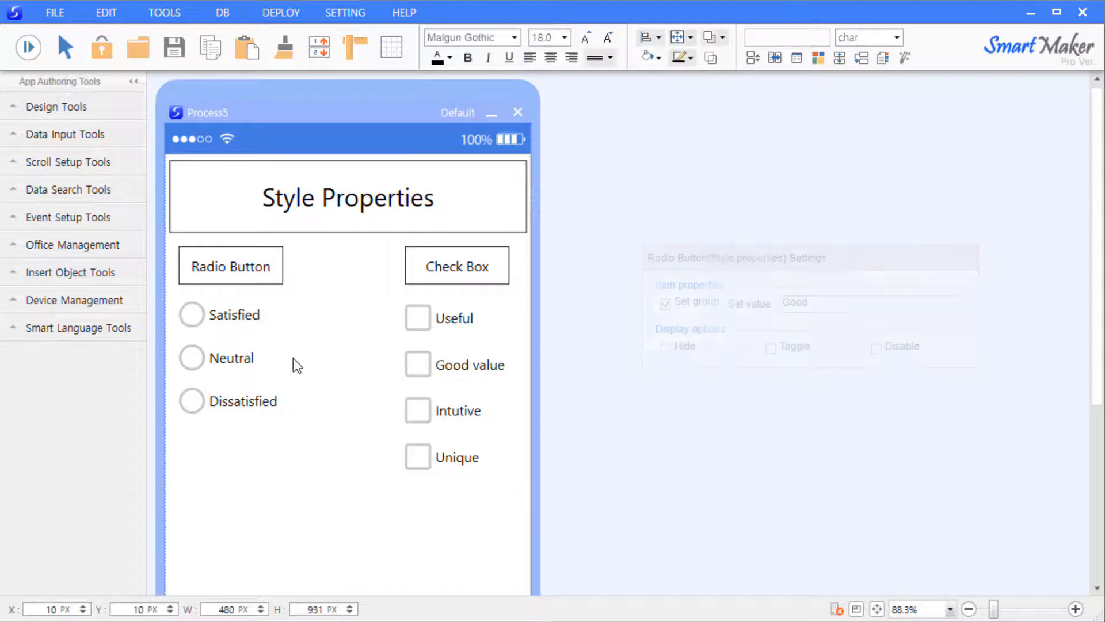
# Set the Neutral radio button's value to "So-So" in its style properties
pyautogui.click(224, 365)
pyautogui.click(476, 423)
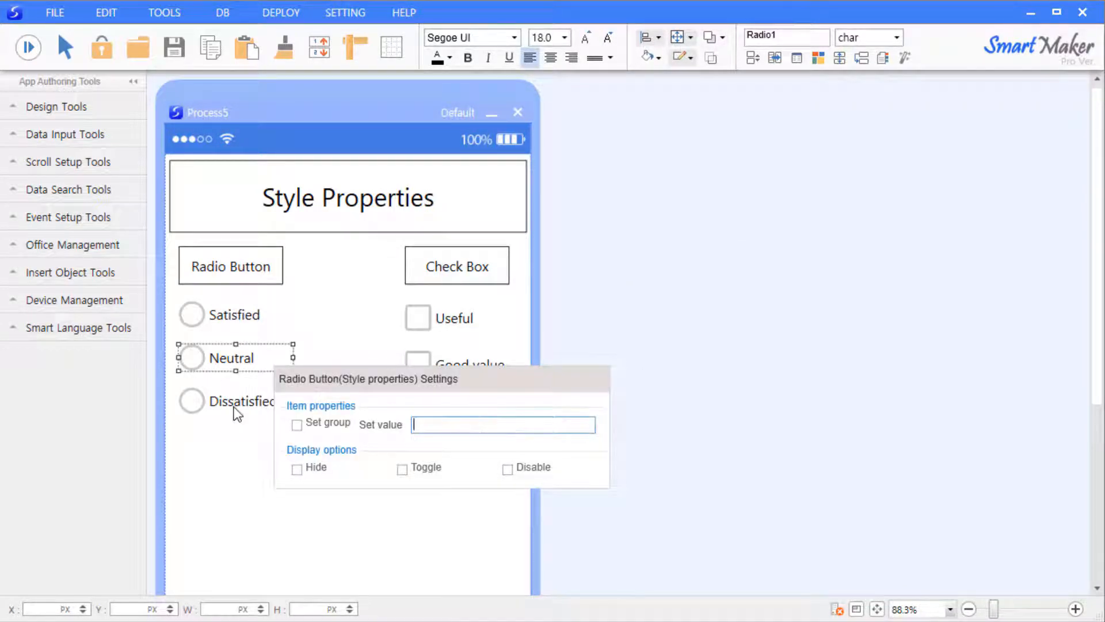
pyautogui.write('So-So')
# Set the Dissatisfied radio button's value to "Bad" in its style properties and close the settings
pyautogui.click(227, 406)
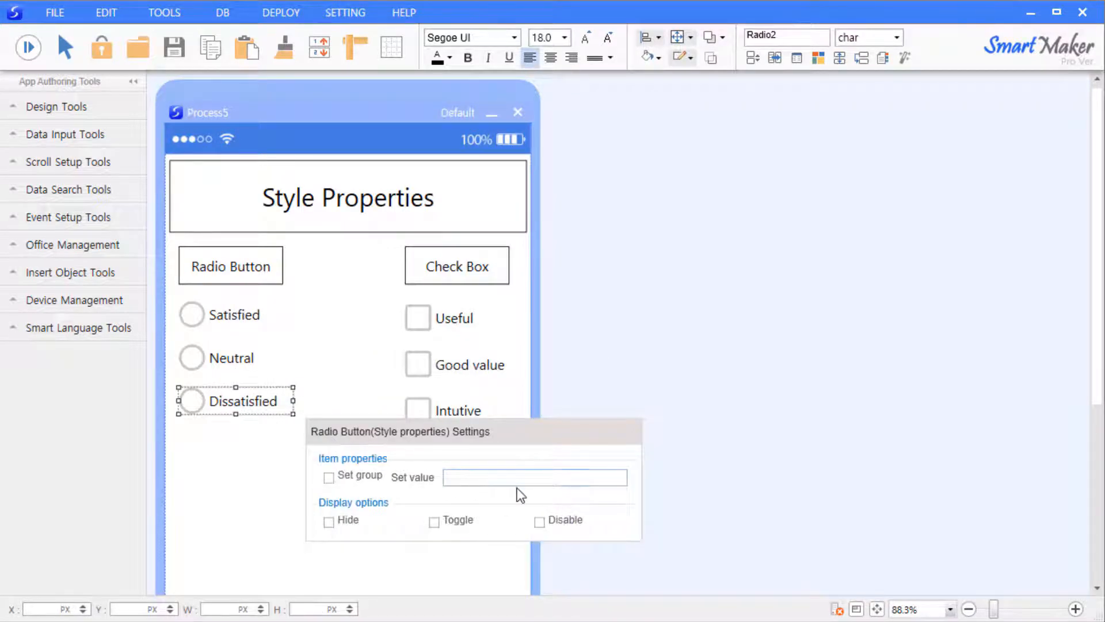
pyautogui.click(519, 478)
pyautogui.write('Bad')
pyautogui.click(276, 468)
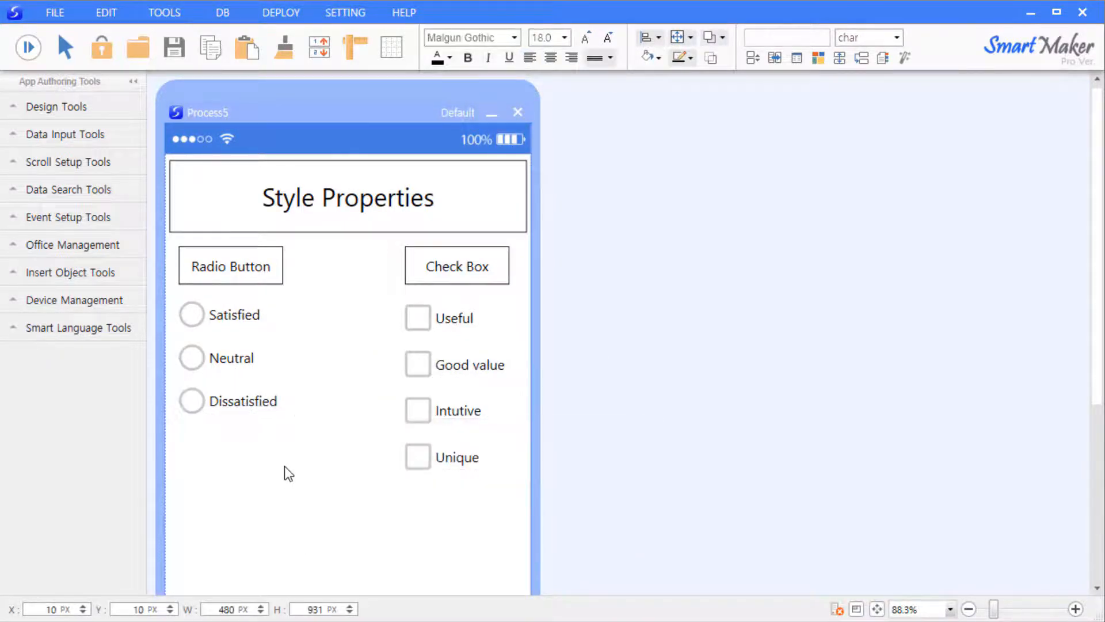
# Run the app and select Neutral, Dissatisfied and Satisfied in turn to test the radio buttons' set values
pyautogui.click(28, 47)
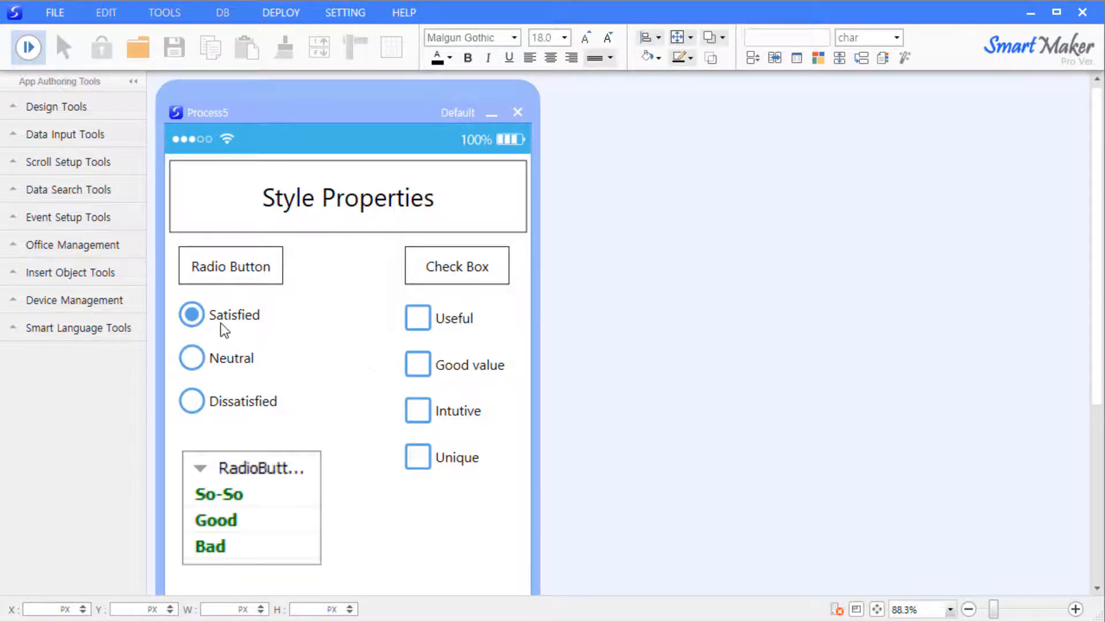
pyautogui.click(196, 357)
pyautogui.click(199, 404)
pyautogui.click(216, 314)
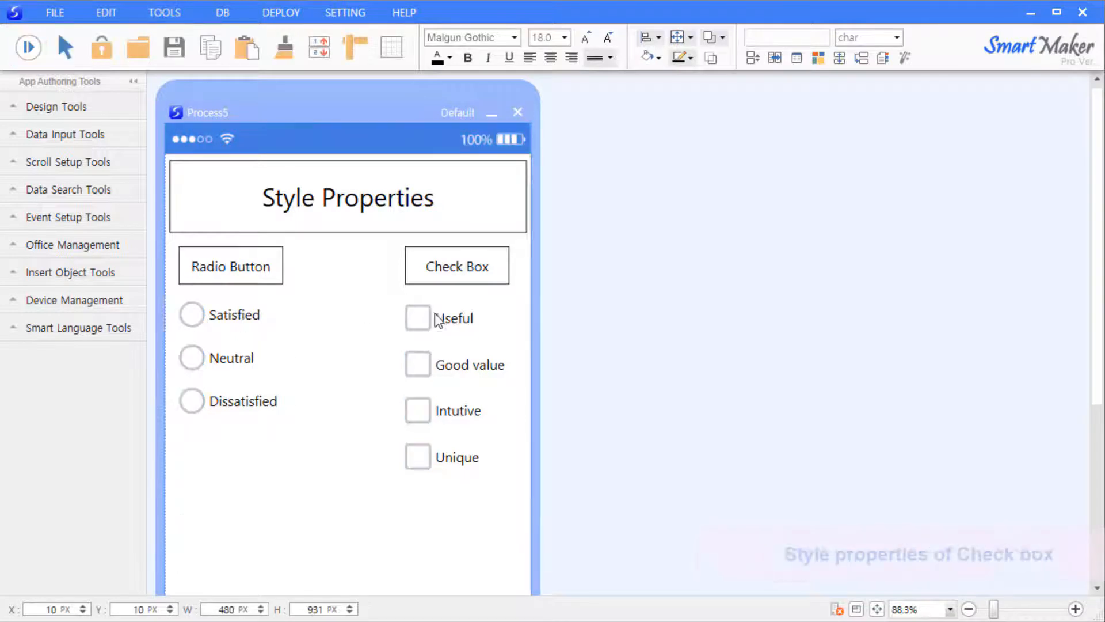
# In the Useful check box's style properties, set the Select all value to Y and the Select none value to N
pyautogui.click(476, 326)
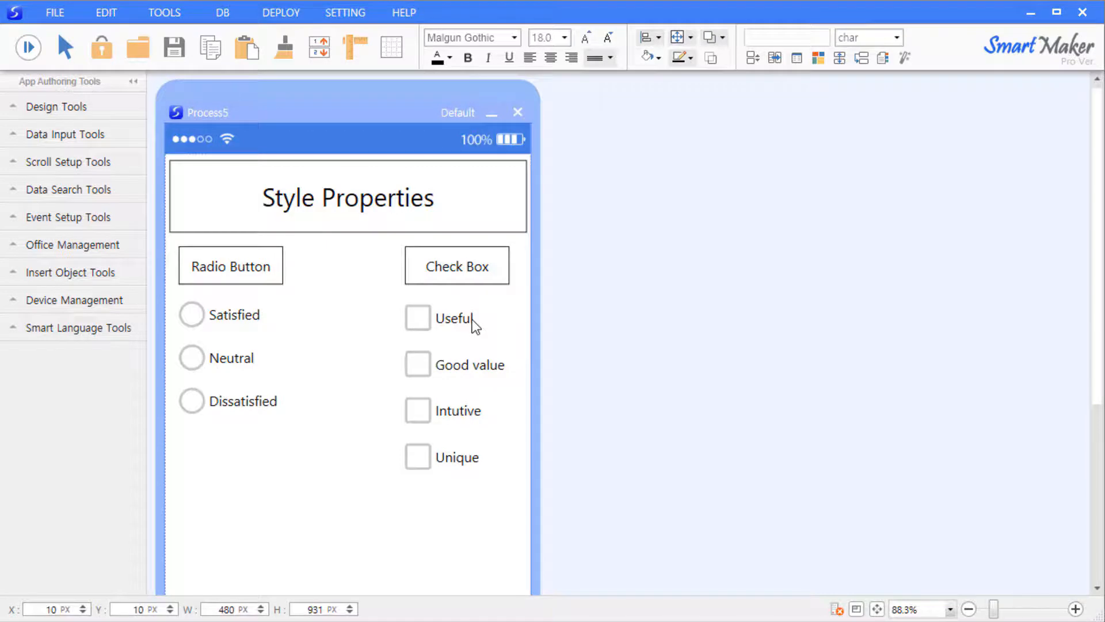
pyautogui.rightClick(472, 320)
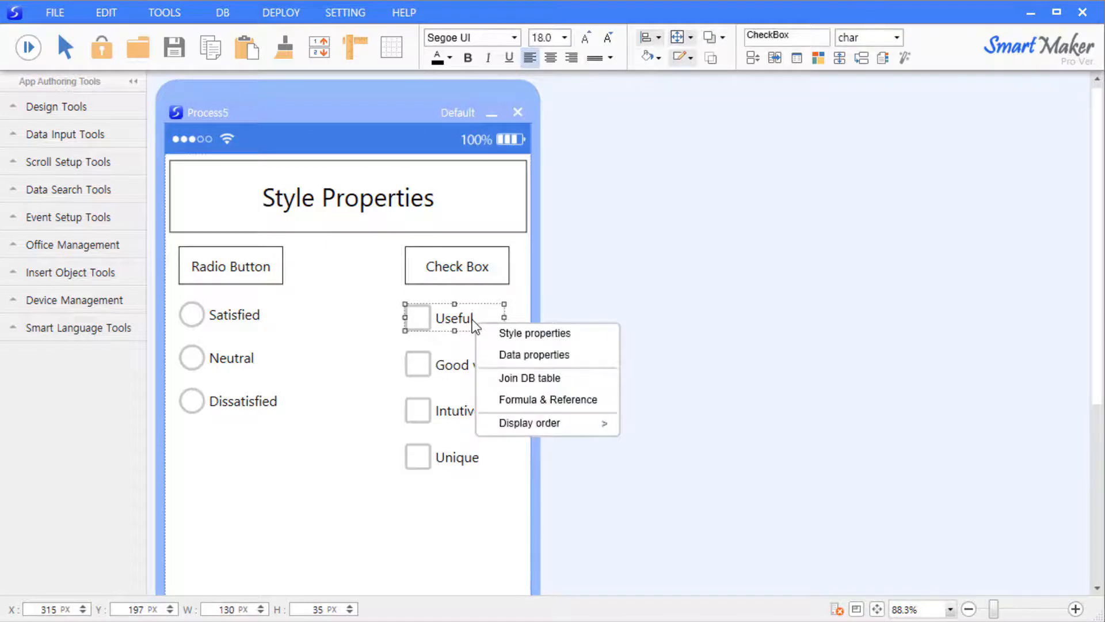
pyautogui.click(519, 332)
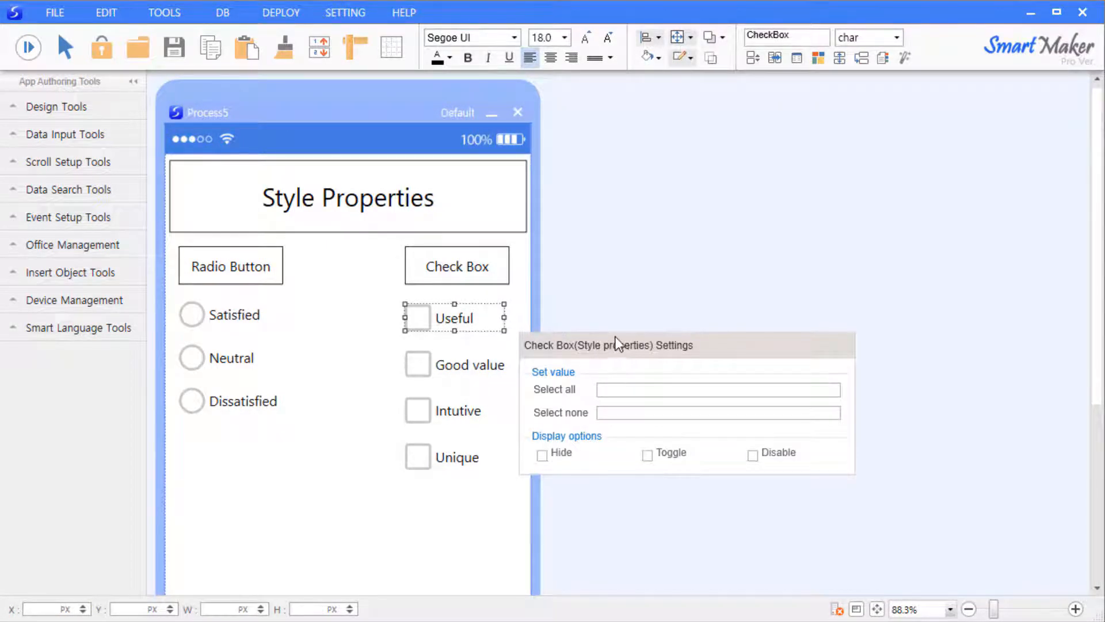
pyautogui.moveTo(632, 343); pyautogui.dragTo(679, 233)
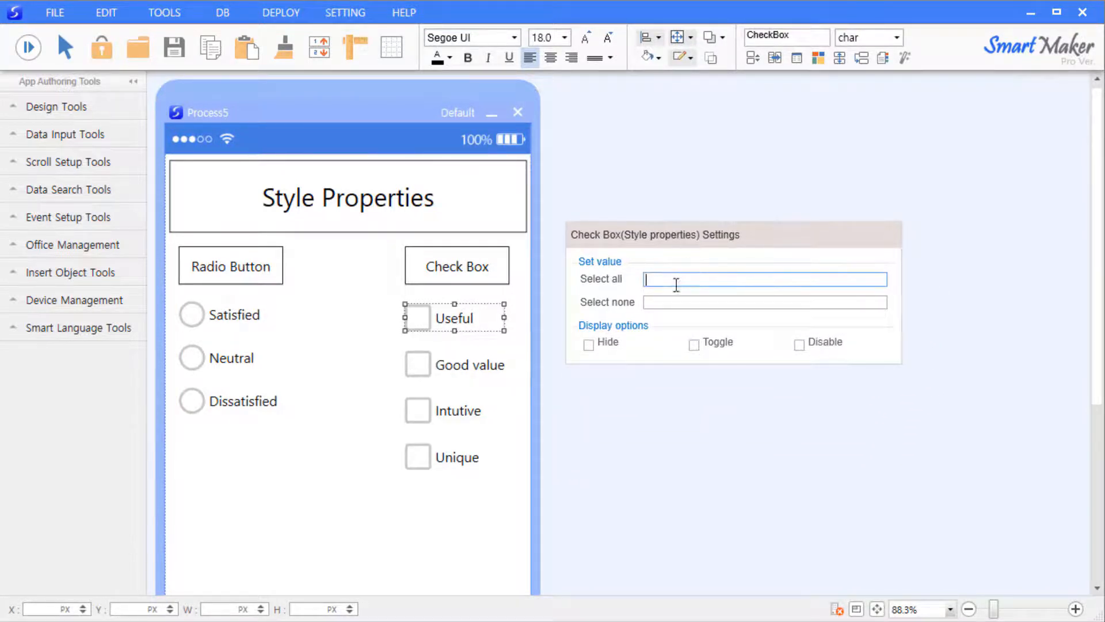
pyautogui.click(672, 303)
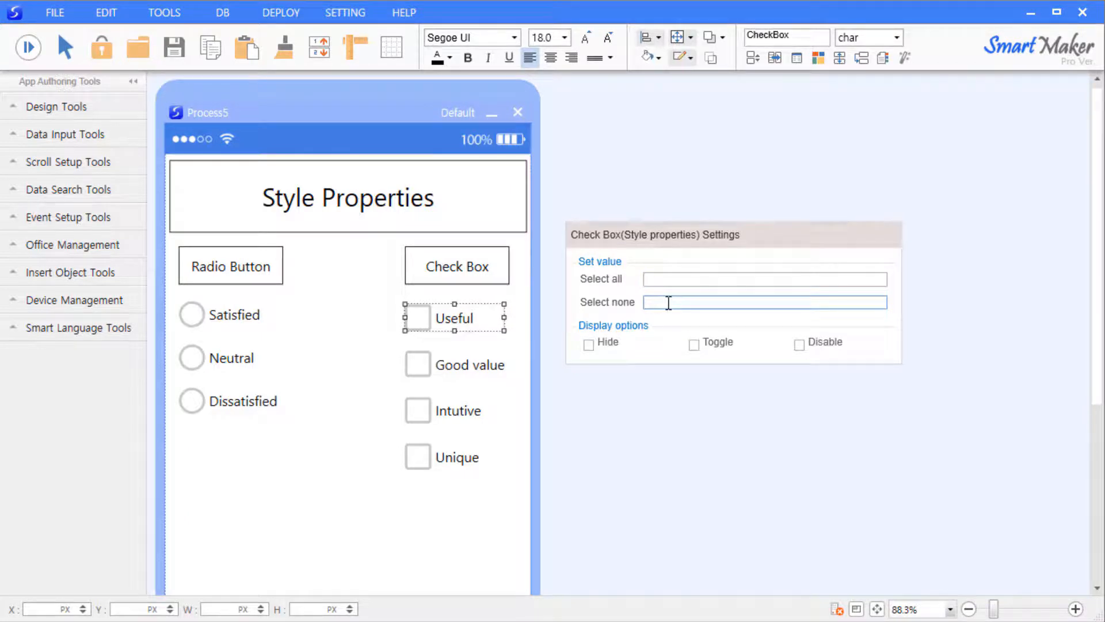
pyautogui.click(689, 279)
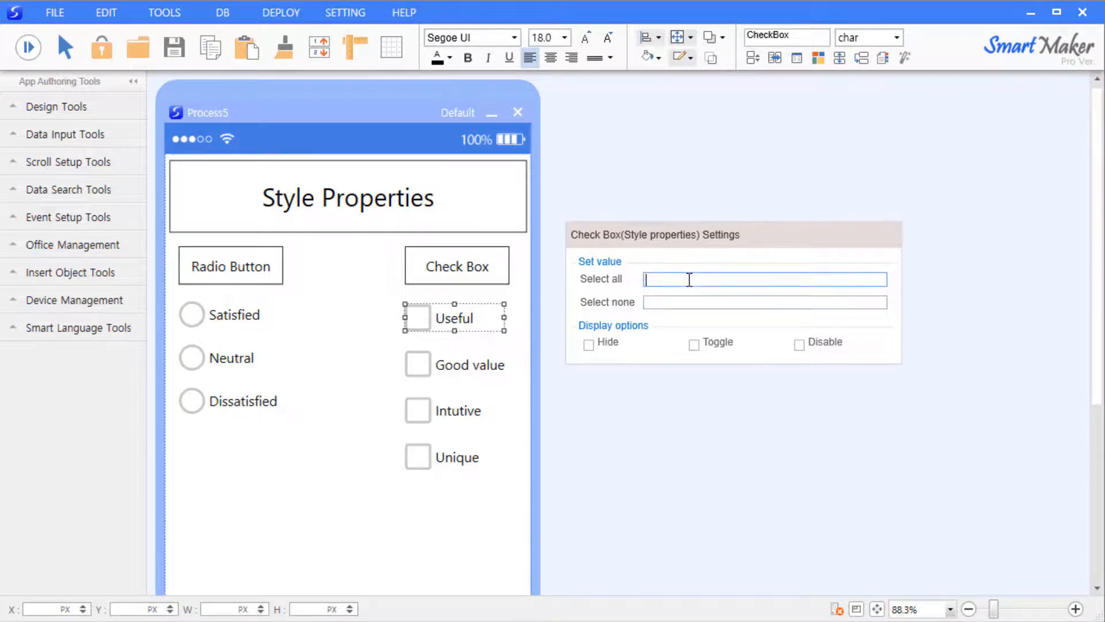
pyautogui.write('Y')
pyautogui.click(661, 302)
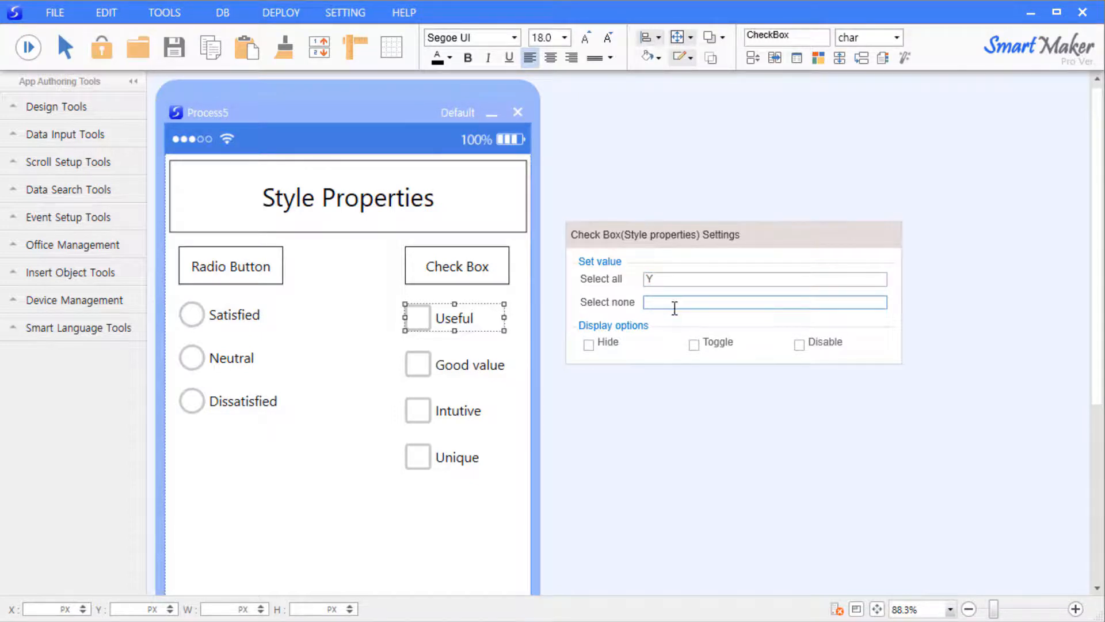
pyautogui.write('N')
# In the Good value check box's style properties, set the Select all value to T and the Select none value to F
pyautogui.rightClick(505, 362)
pyautogui.click(523, 374)
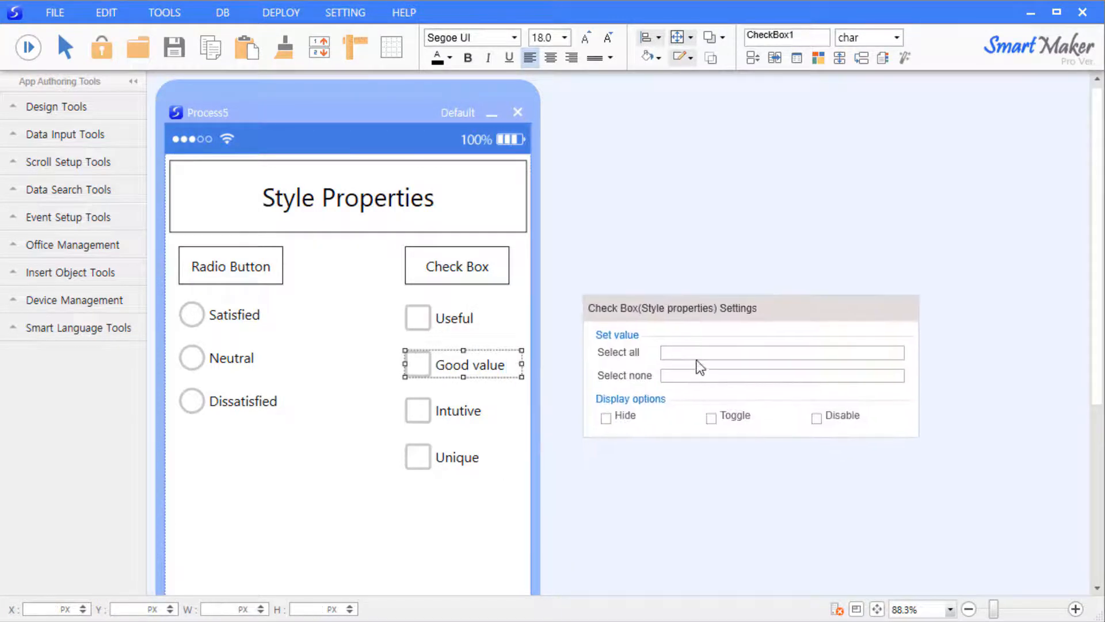
pyautogui.click(698, 351)
pyautogui.write('1')
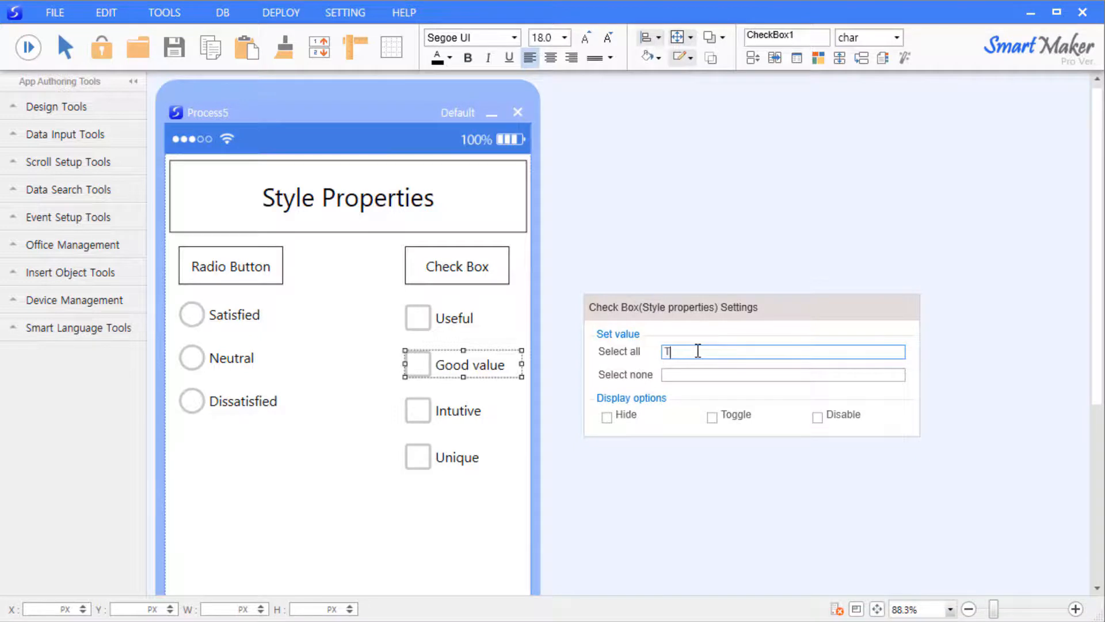
pyautogui.click(708, 380)
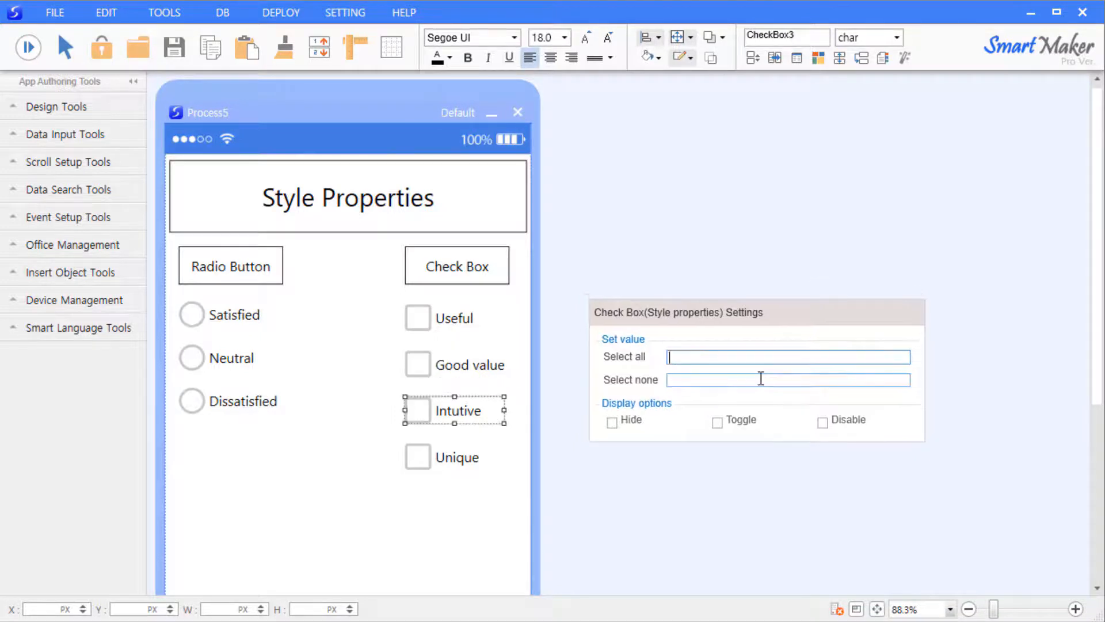
# Set the Intutive check box's Select all value to 0 and its Select none value to 1
pyautogui.write('0')
pyautogui.click(761, 379)
pyautogui.write('1')
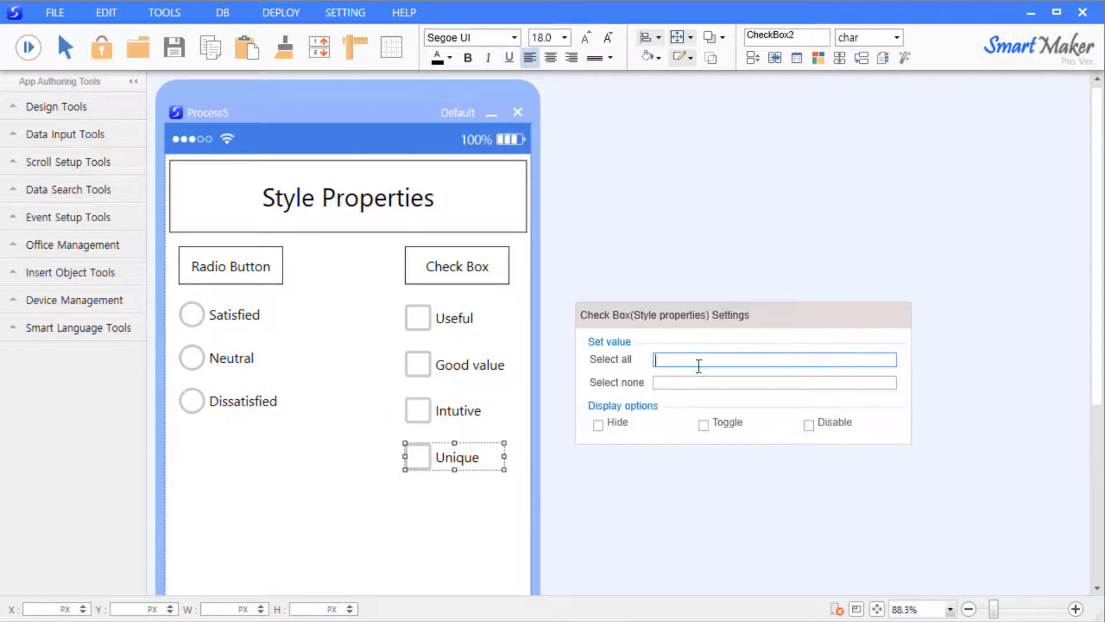
# Set the Unique check box's Select all value to a and its Select none value to b, and close the settings
pyautogui.write('a')
pyautogui.click(703, 382)
pyautogui.write('b')
pyautogui.click(651, 265)
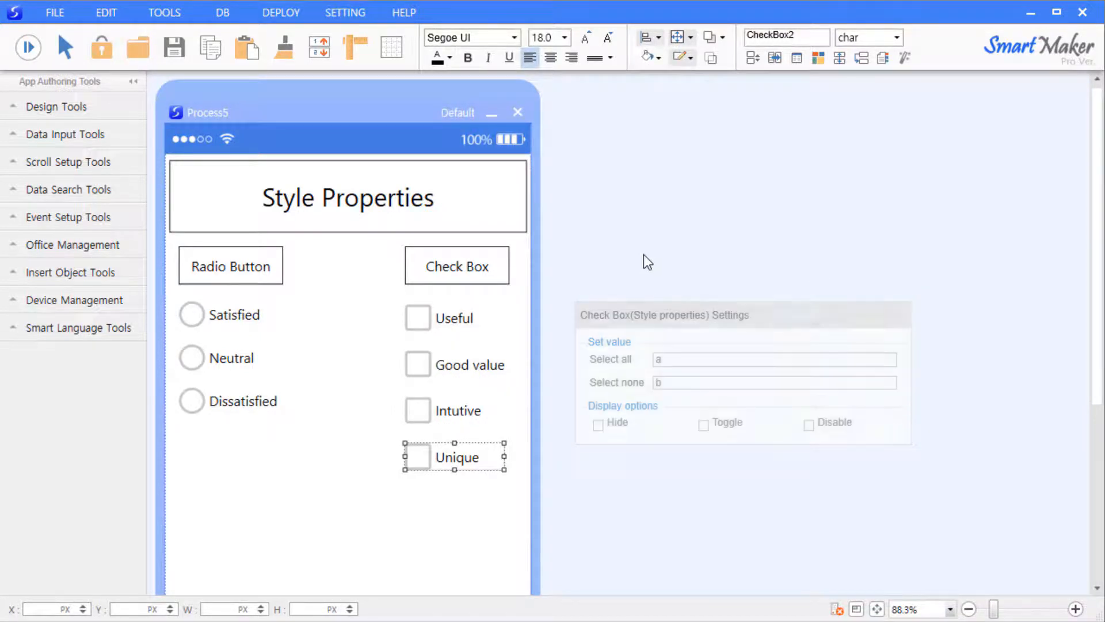
pyautogui.click(464, 510)
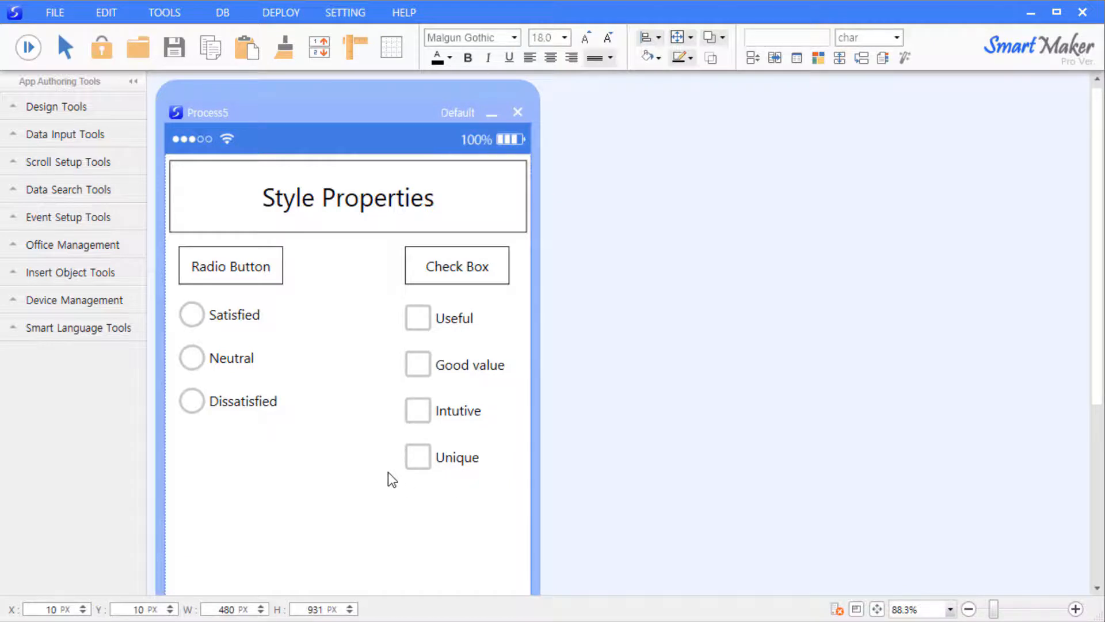
# Run the app and check all four boxes: Useful, Good value, Intutive and Unique
pyautogui.click(27, 48)
pyautogui.click(418, 323)
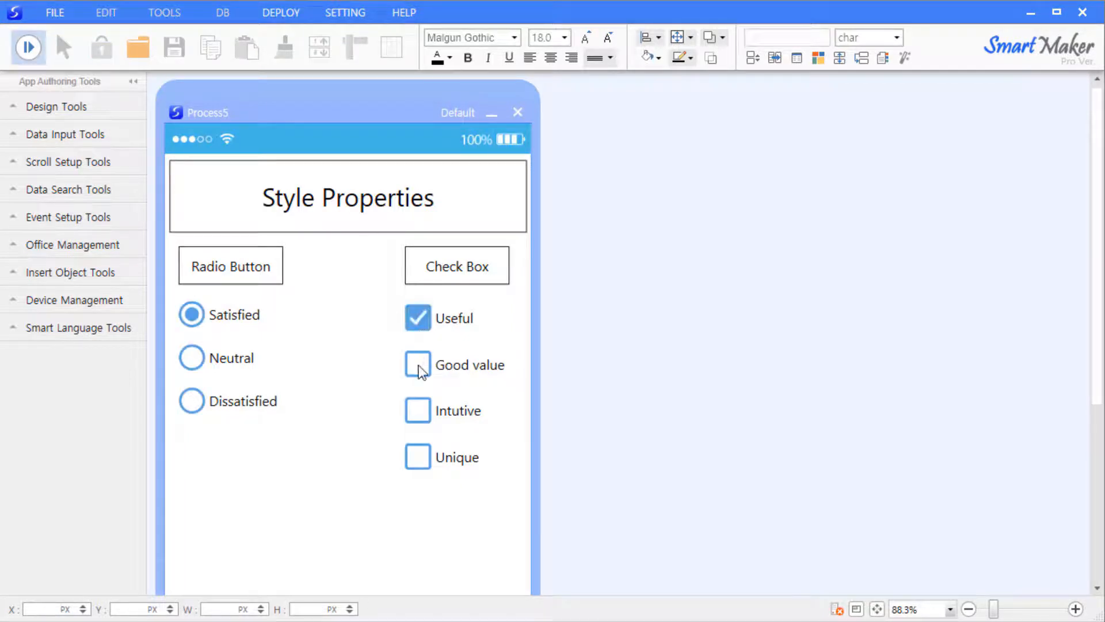
pyautogui.click(418, 367)
pyautogui.click(417, 411)
pyautogui.click(417, 456)
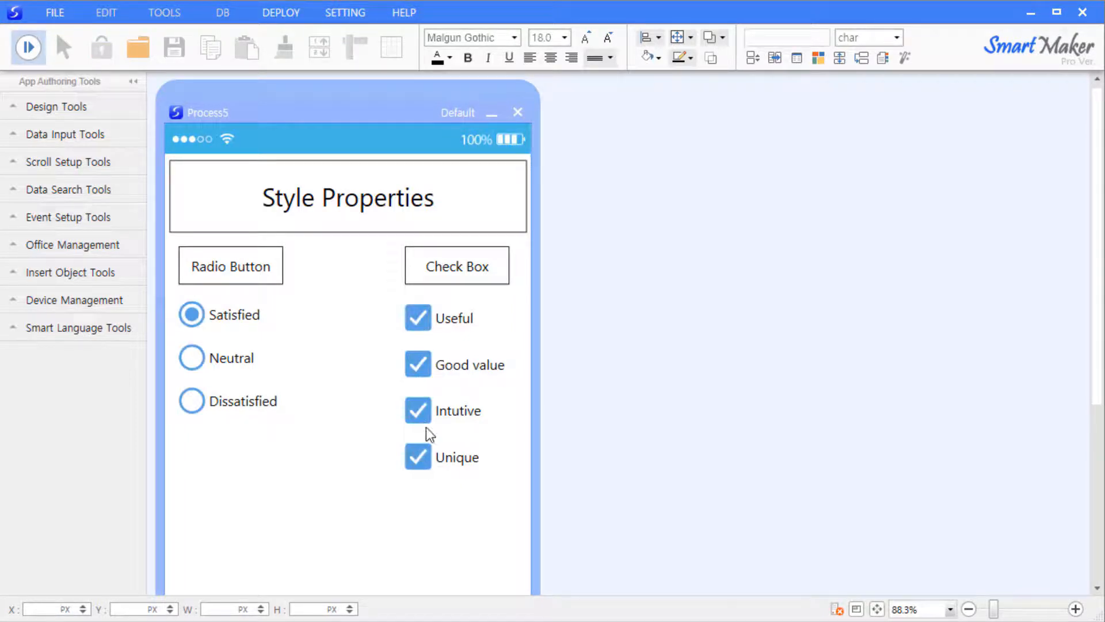
# Toggle the check boxes to test other combinations, including only Useful and Intutive checked, and stop running the app
pyautogui.click(420, 365)
pyautogui.click(418, 317)
pyautogui.click(415, 456)
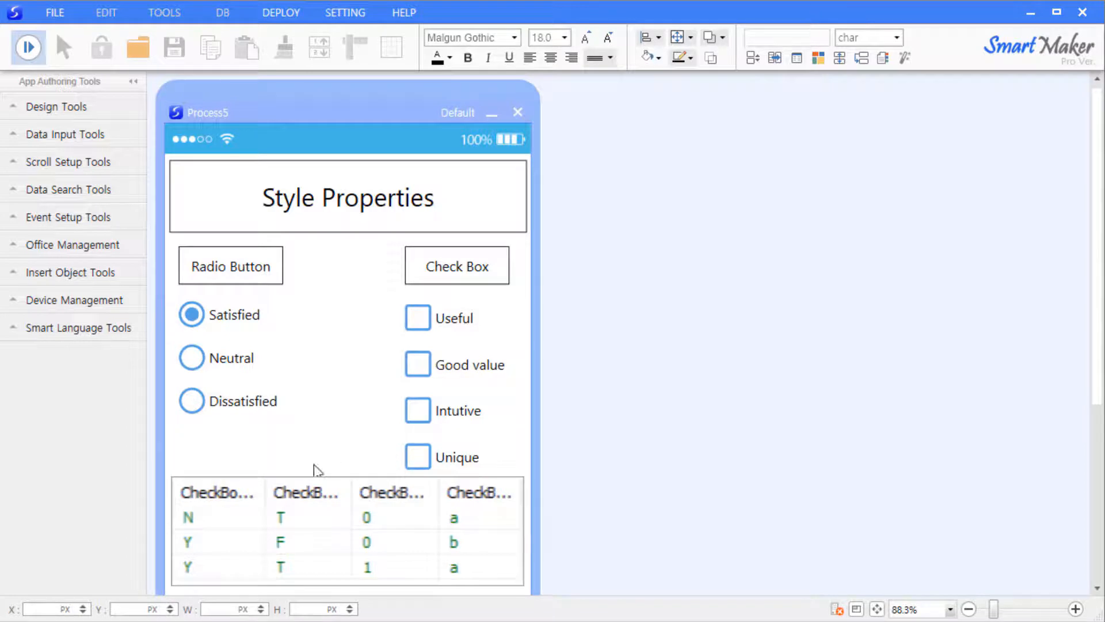
pyautogui.click(418, 318)
pyautogui.click(419, 410)
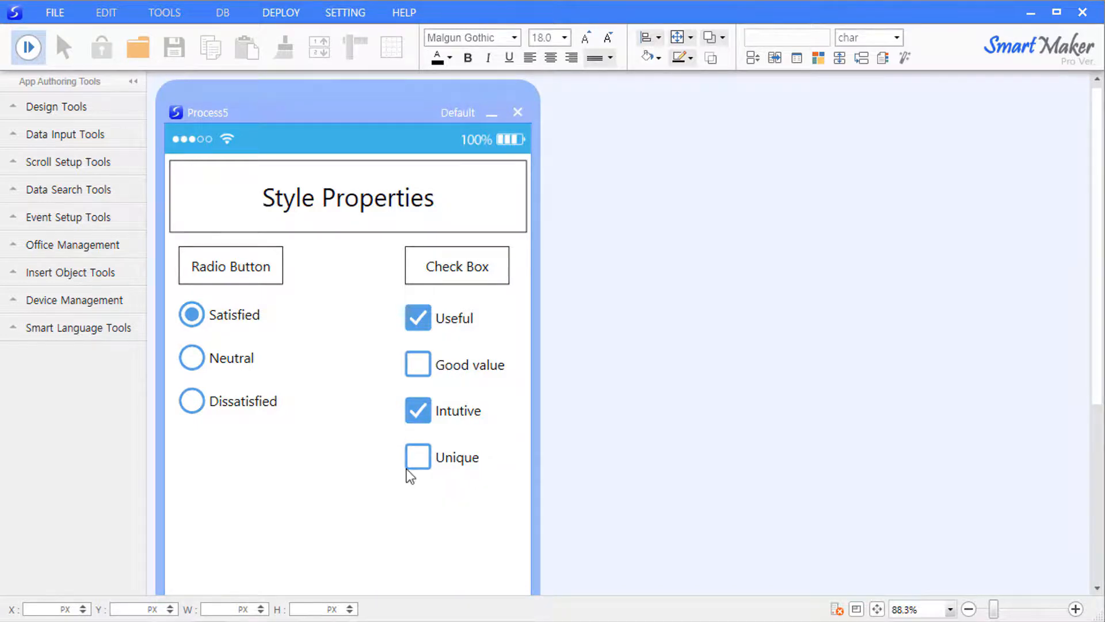
pyautogui.click(28, 46)
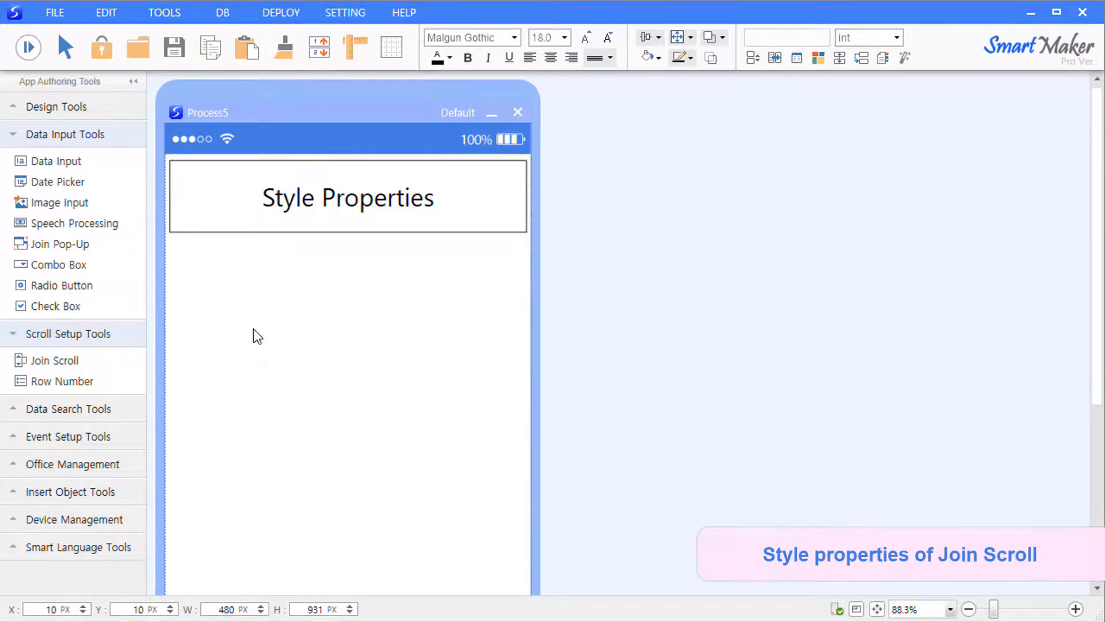
# Place a Data Input, a Combo Box beside it and a Row Number before them below the title, and select all three
pyautogui.moveTo(72, 165); pyautogui.dragTo(285, 279)
pyautogui.click(260, 385)
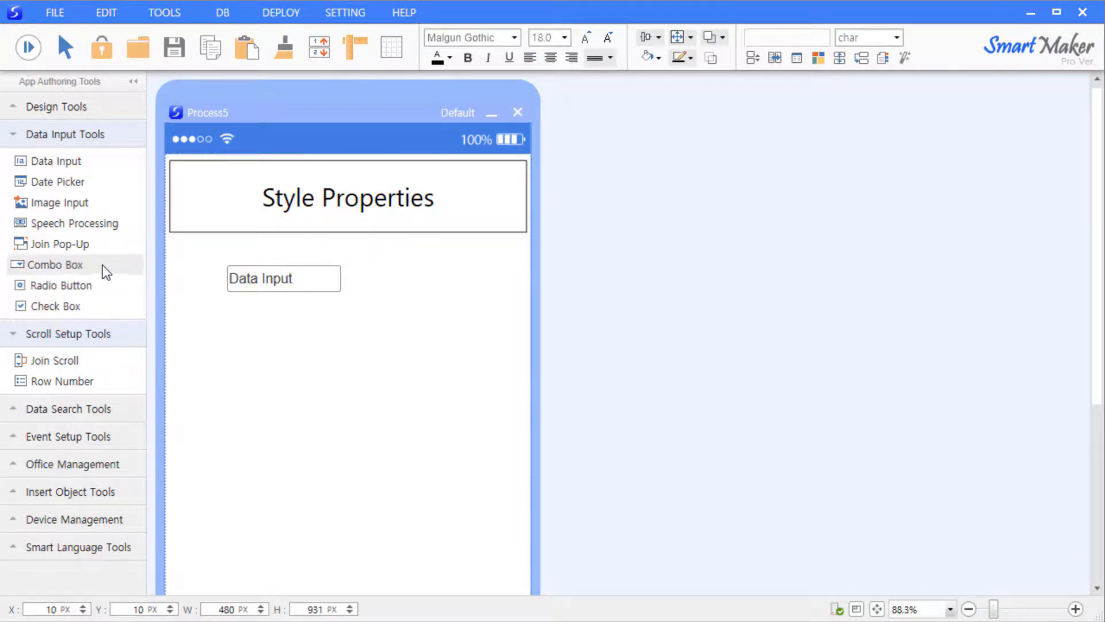
pyautogui.moveTo(103, 271); pyautogui.dragTo(405, 285)
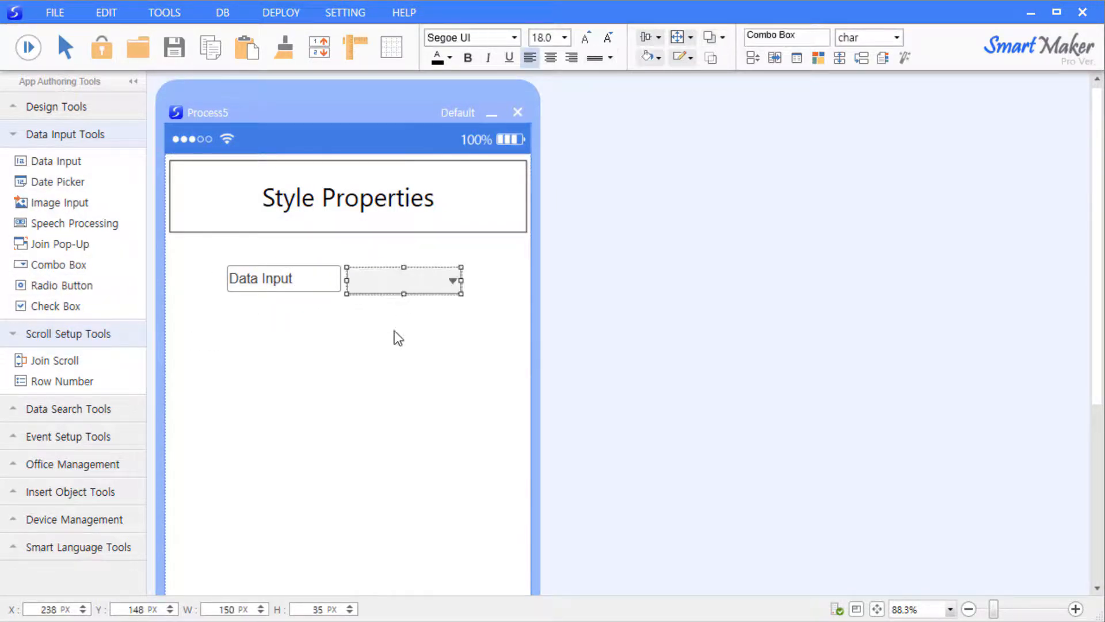
pyautogui.click(390, 337)
pyautogui.moveTo(108, 381); pyautogui.dragTo(484, 338)
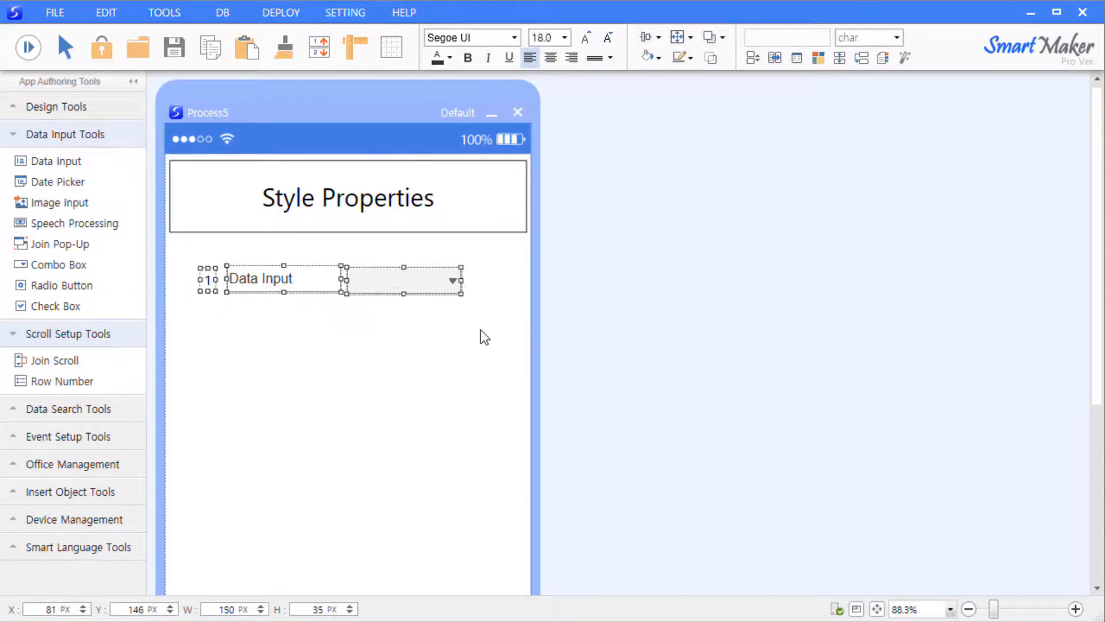
# Align the selected row number, data input and combo box in one row, and apply Join Scroll to them
pyautogui.click(649, 38)
pyautogui.click(652, 139)
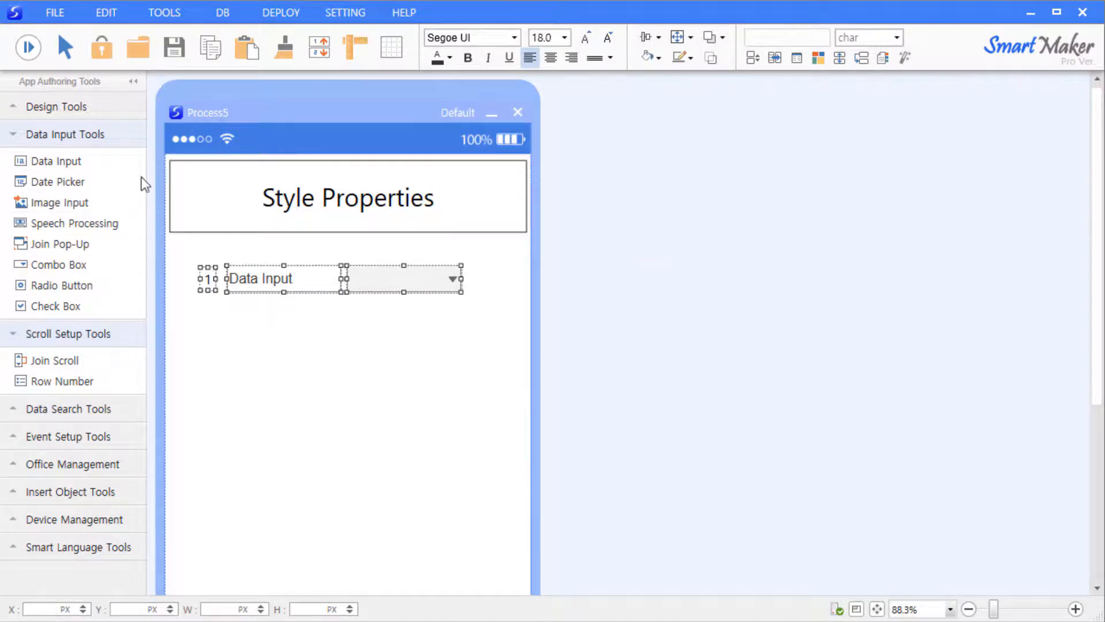
pyautogui.click(73, 360)
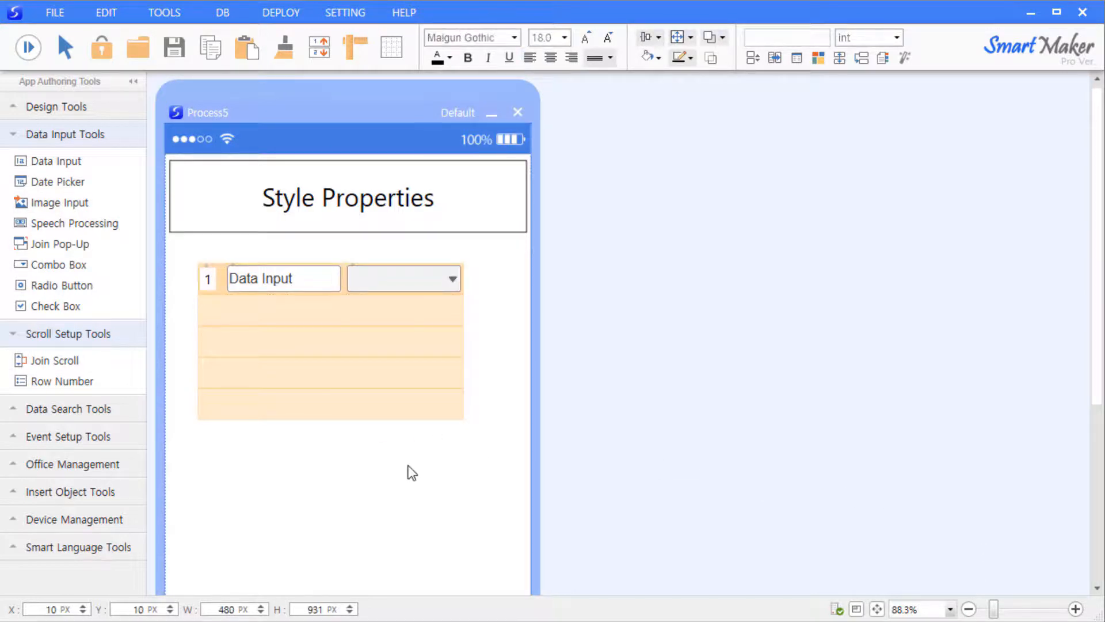
# Set the join scroll's display rows to 8 and its total rows to 20 in its style properties
pyautogui.rightClick(437, 395)
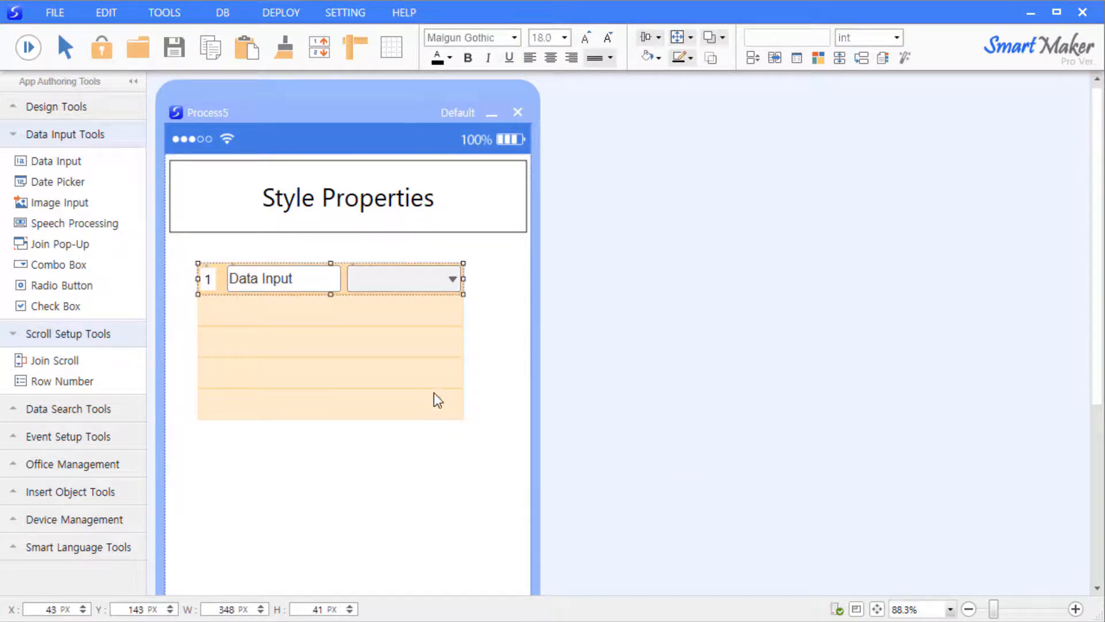
pyautogui.click(461, 404)
pyautogui.moveTo(520, 416); pyautogui.dragTo(646, 256)
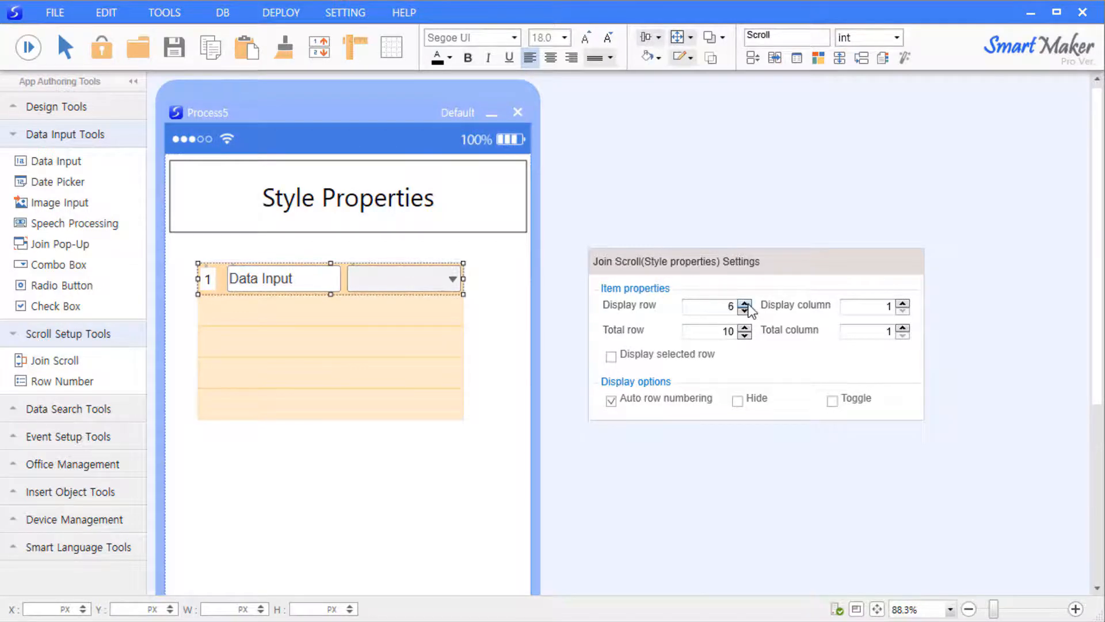
pyautogui.moveTo(709, 337); pyautogui.dragTo(781, 347)
pyautogui.write('20')
pyautogui.click(422, 468)
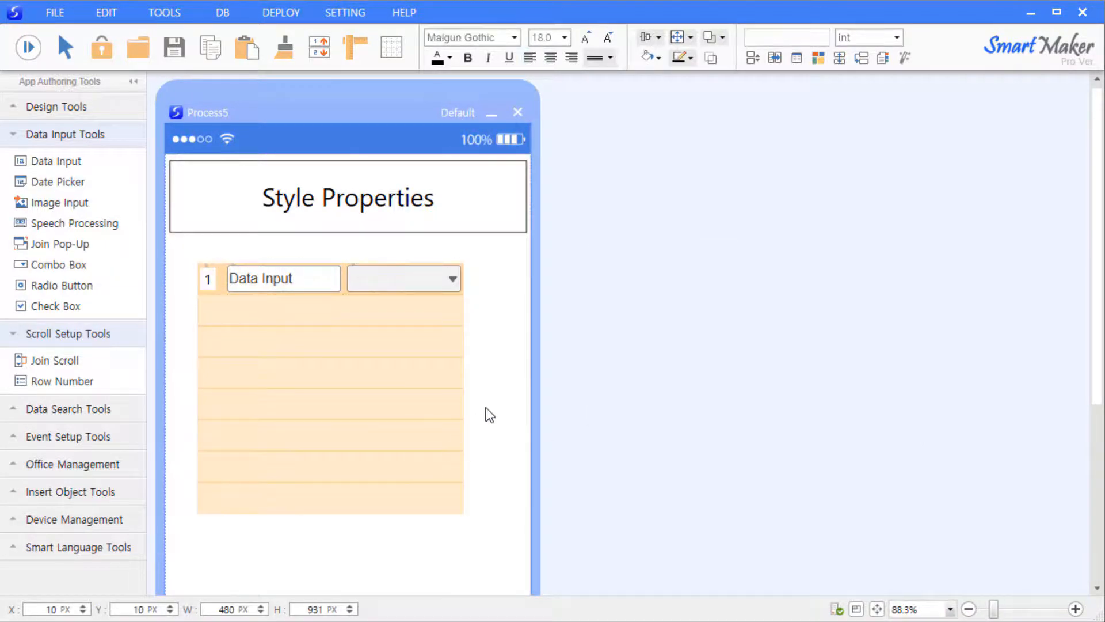
# Run the app and scroll through the join scroll's rows down to row 20
pyautogui.click(32, 51)
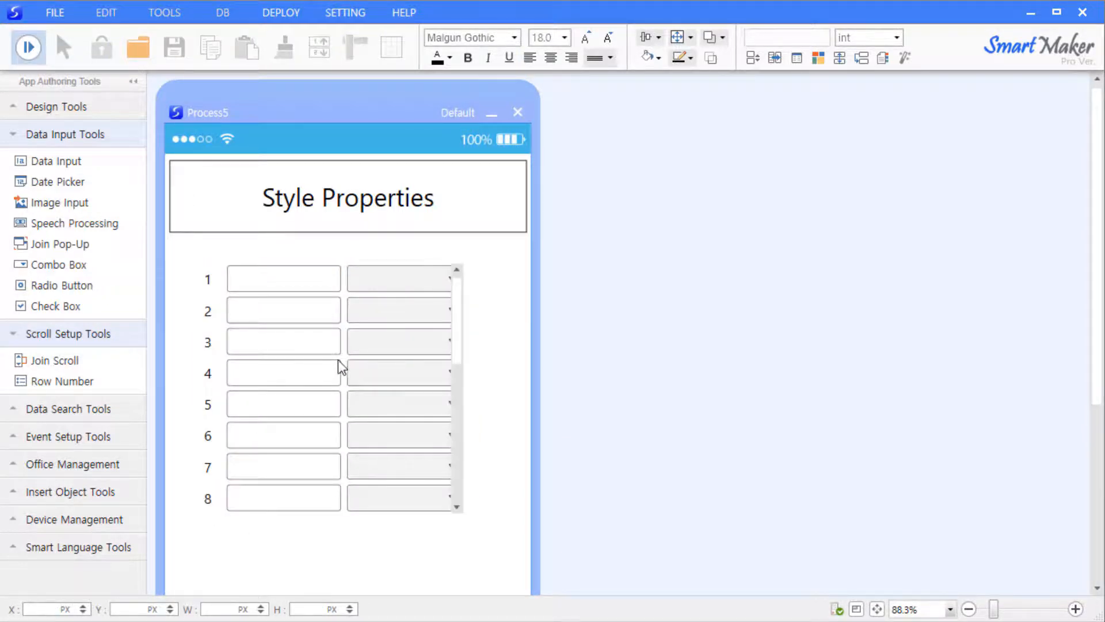
pyautogui.scroll(-3, 416, 344)
pyautogui.moveTo(457, 358); pyautogui.dragTo(465, 477)
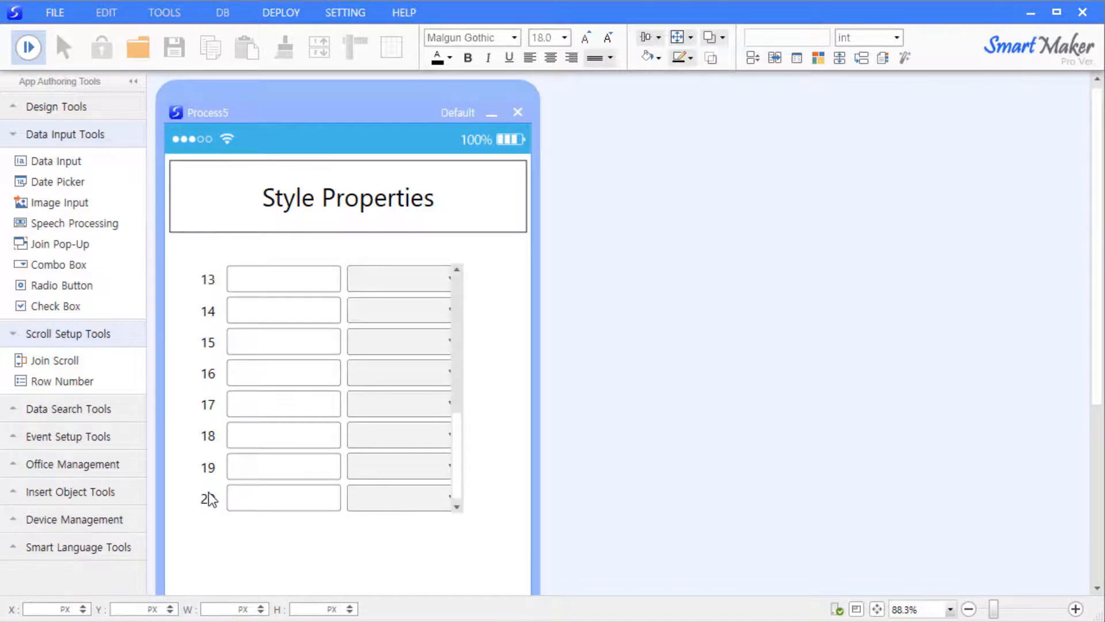
pyautogui.click(230, 365)
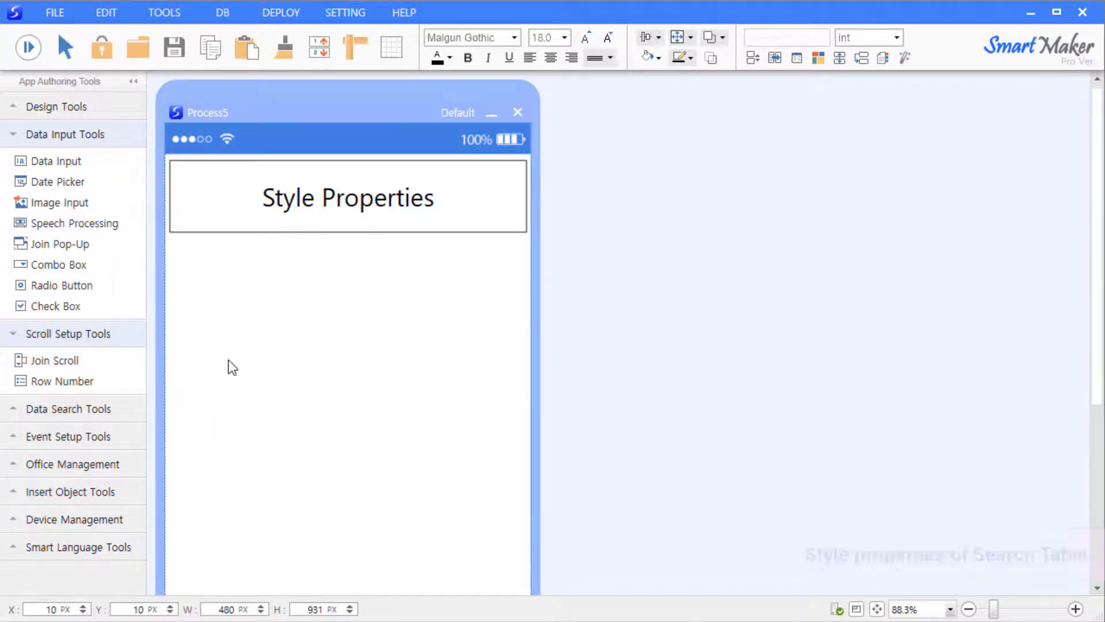
# Place a Search Table of 450 by 300 px directly below the Style Properties title
pyautogui.click(98, 337)
pyautogui.click(98, 134)
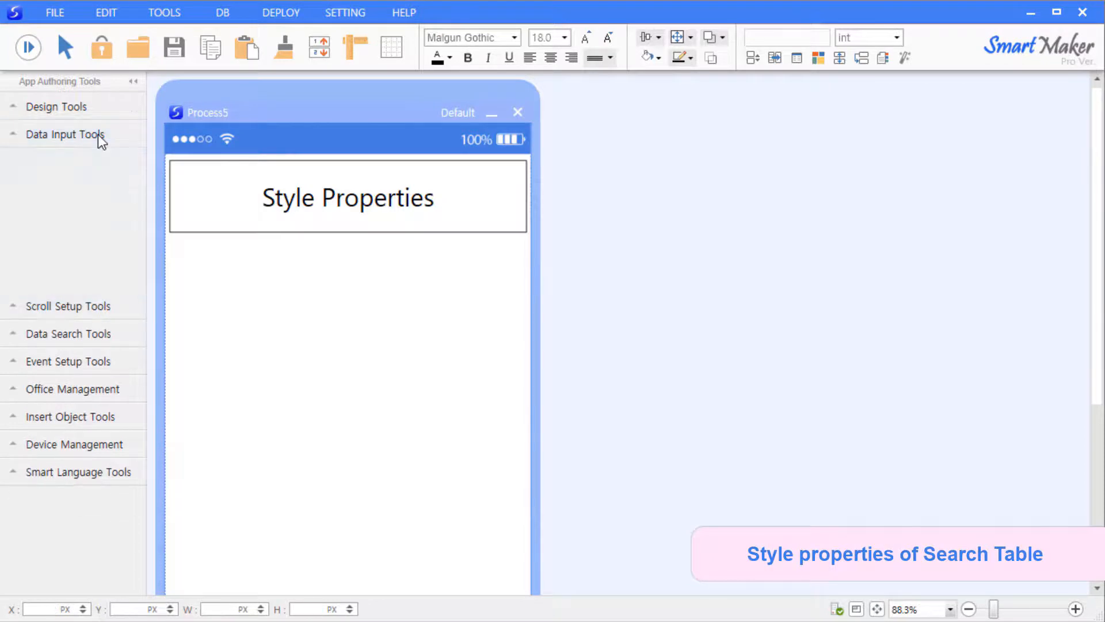
pyautogui.click(88, 191)
pyautogui.moveTo(74, 216); pyautogui.dragTo(347, 355)
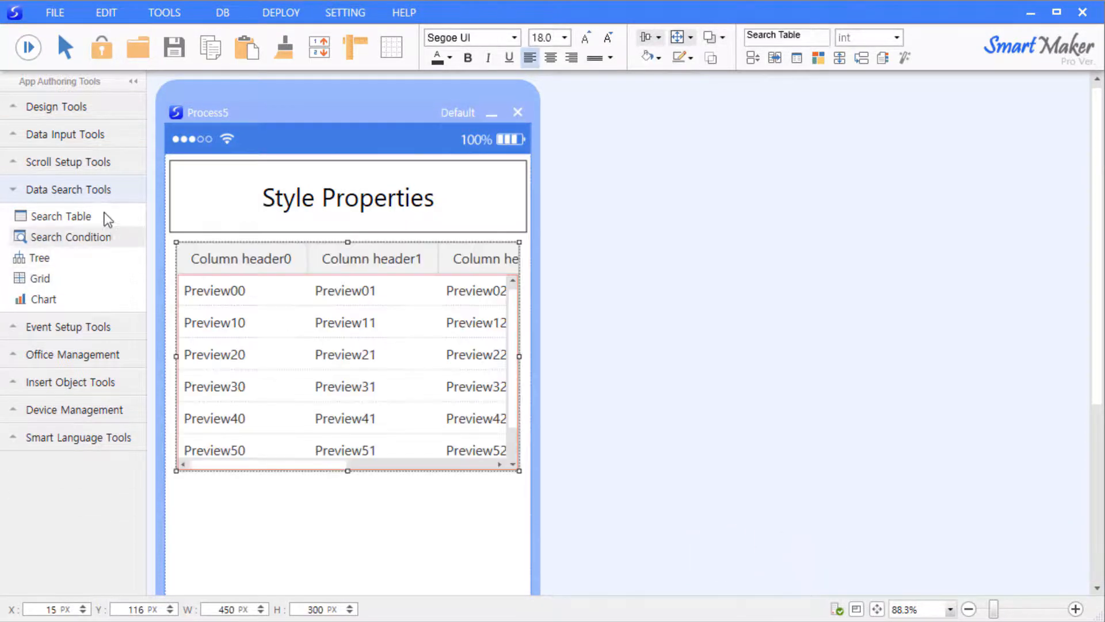
pyautogui.click(104, 191)
pyautogui.click(288, 450)
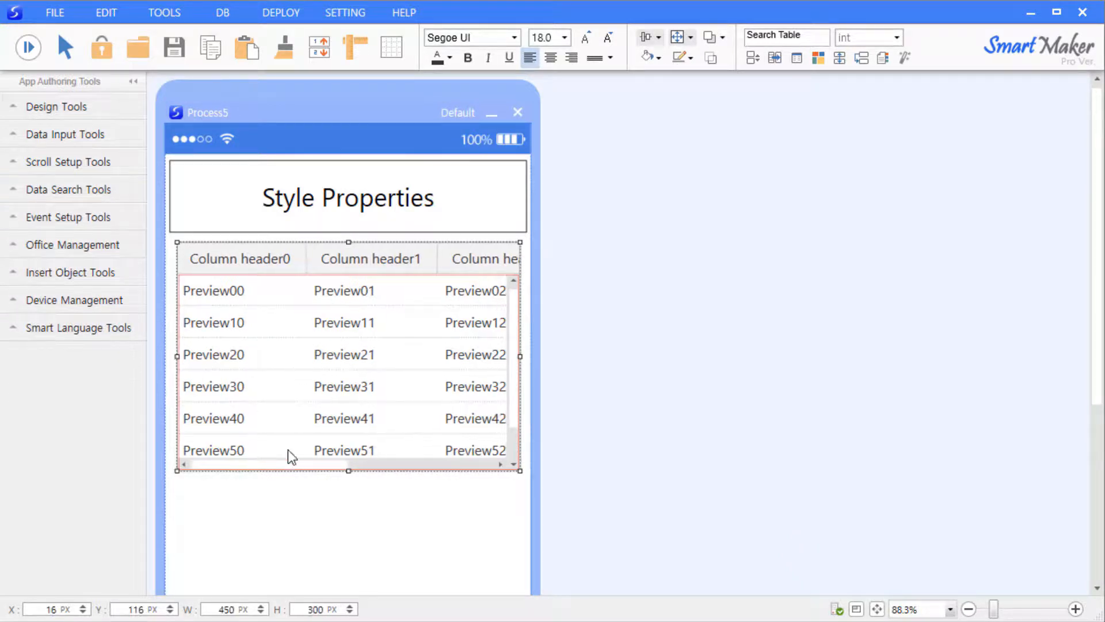
# Examine the search table's style properties settings and close them
pyautogui.rightClick(270, 316)
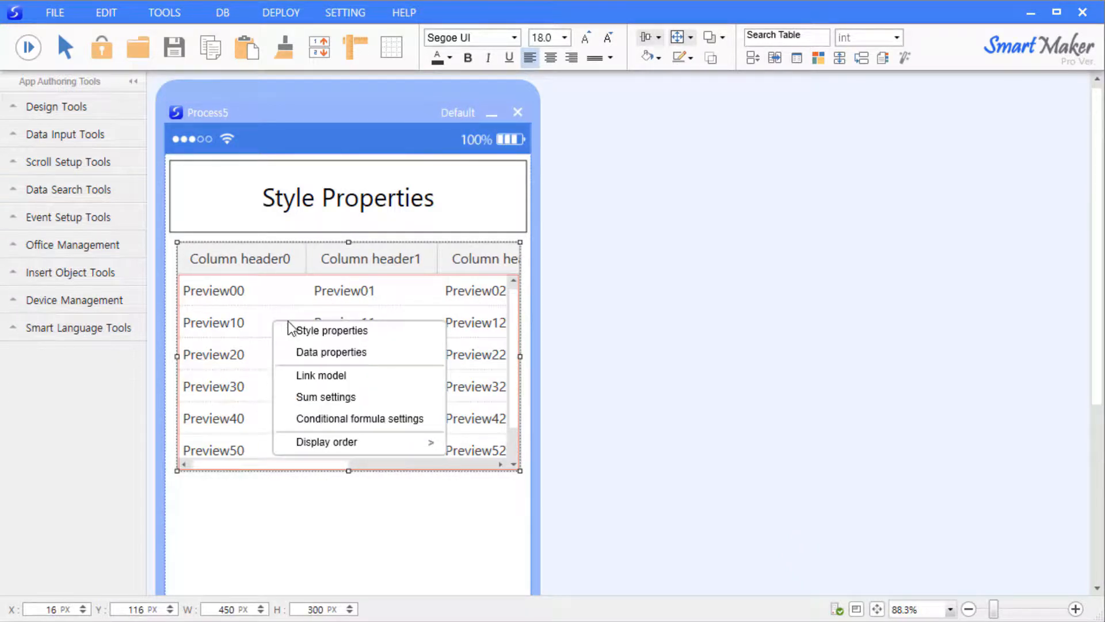
pyautogui.click(320, 332)
pyautogui.moveTo(642, 352); pyautogui.dragTo(717, 222)
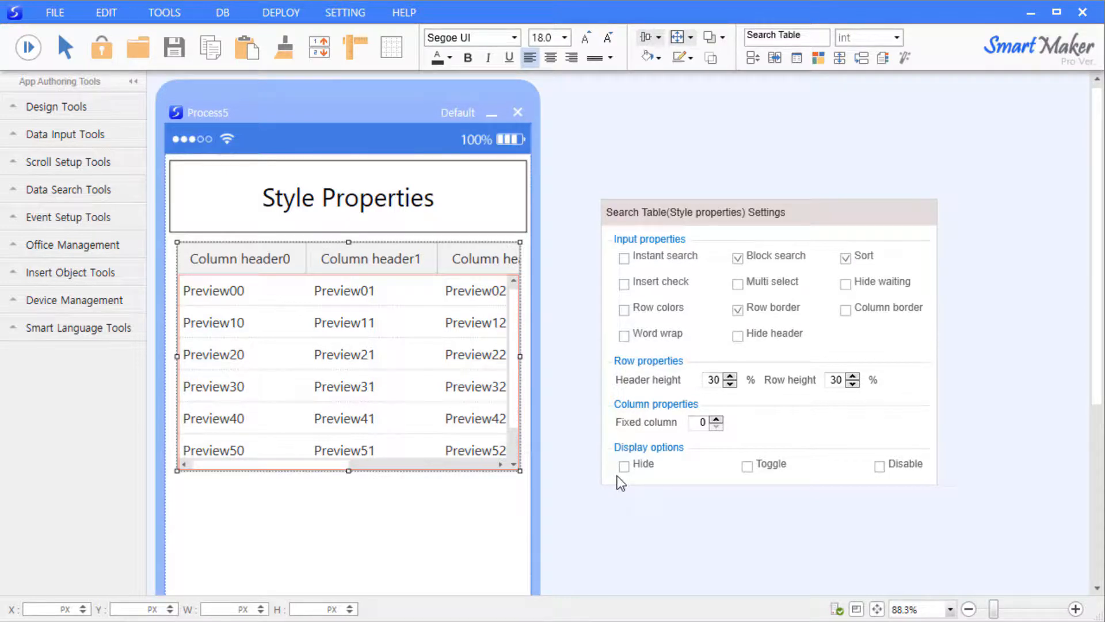
pyautogui.click(452, 519)
pyautogui.click(357, 393)
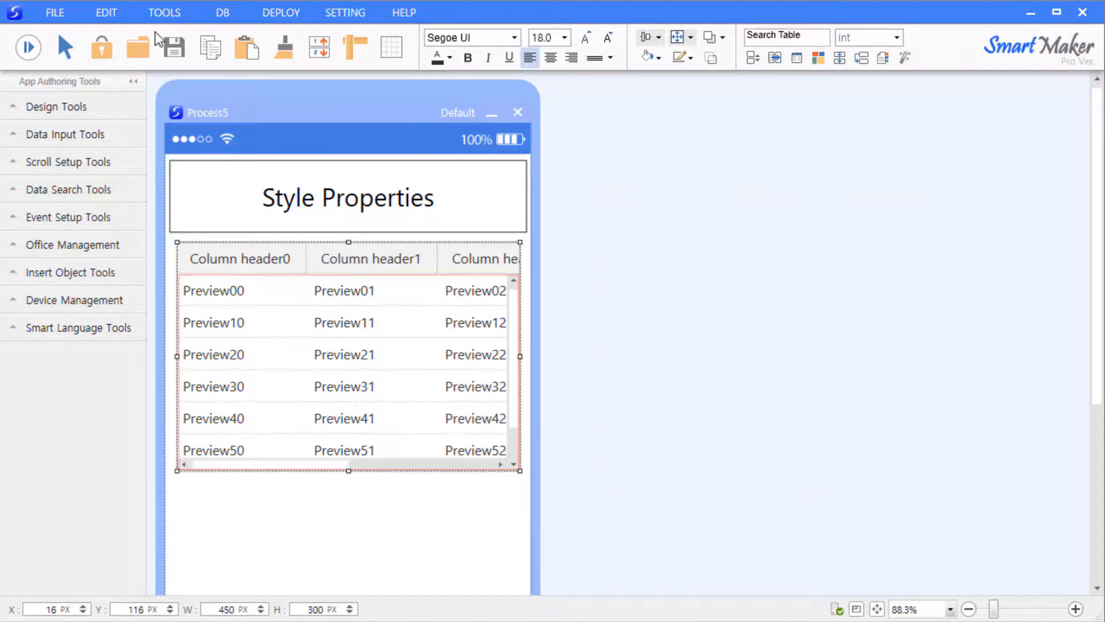
# Open the DB Manager, show the fields of the addrestaurants table in DEV_DB, and widen the window and table list
pyautogui.click(223, 14)
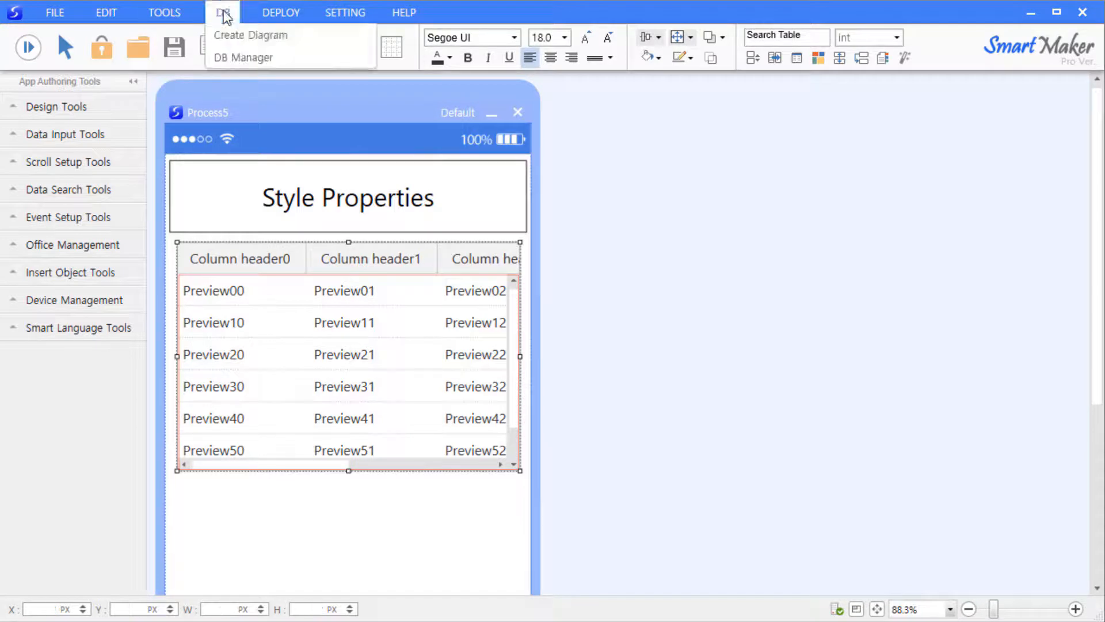
pyautogui.click(236, 58)
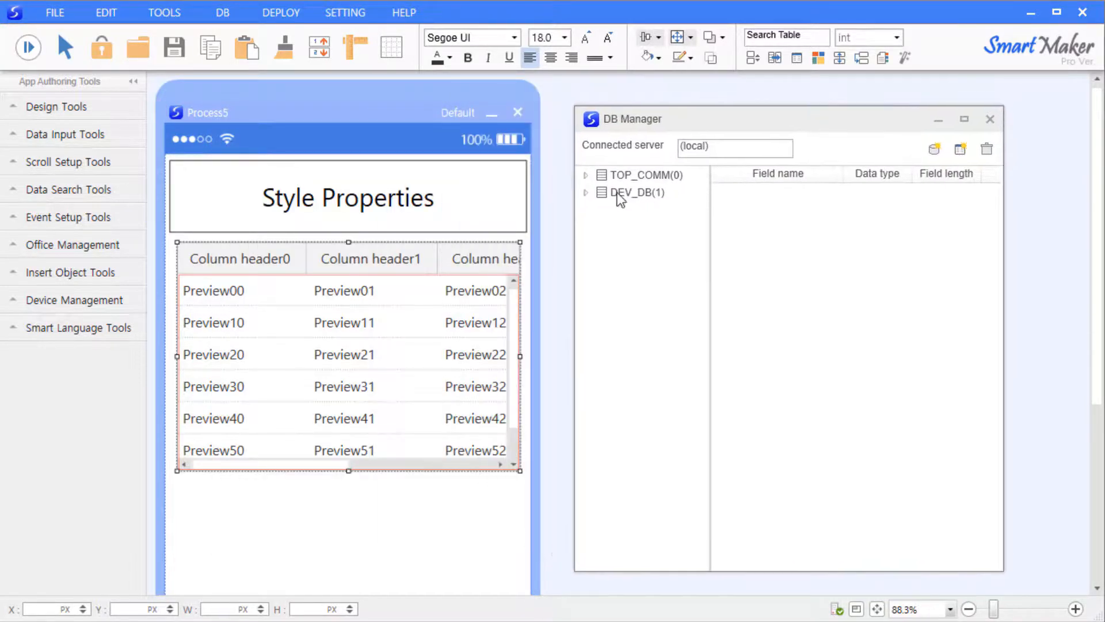
pyautogui.click(585, 174)
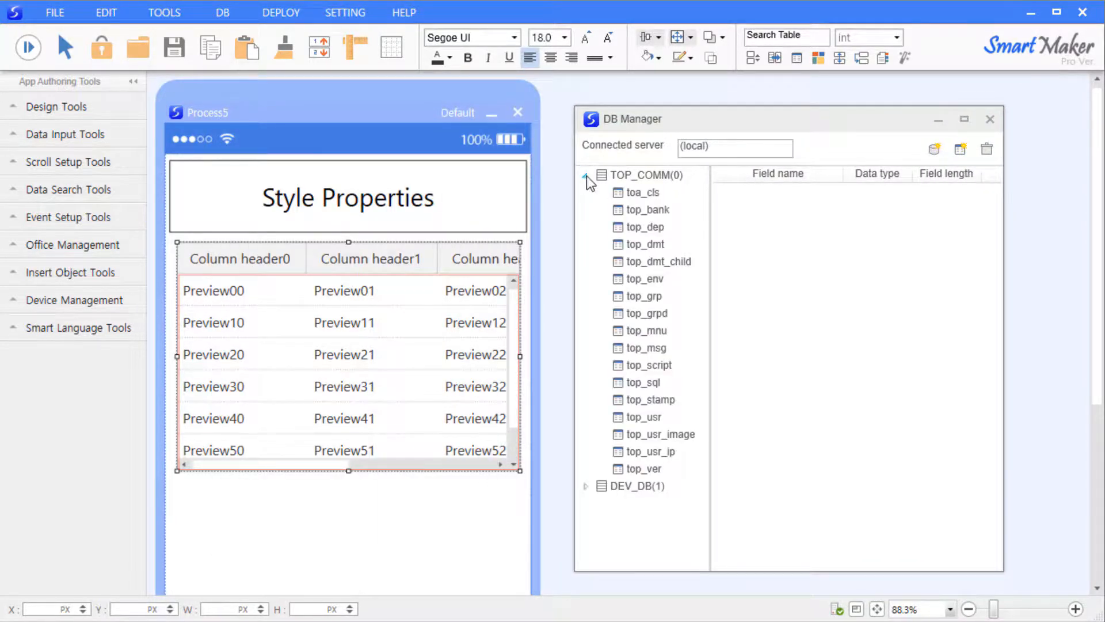
pyautogui.click(586, 175)
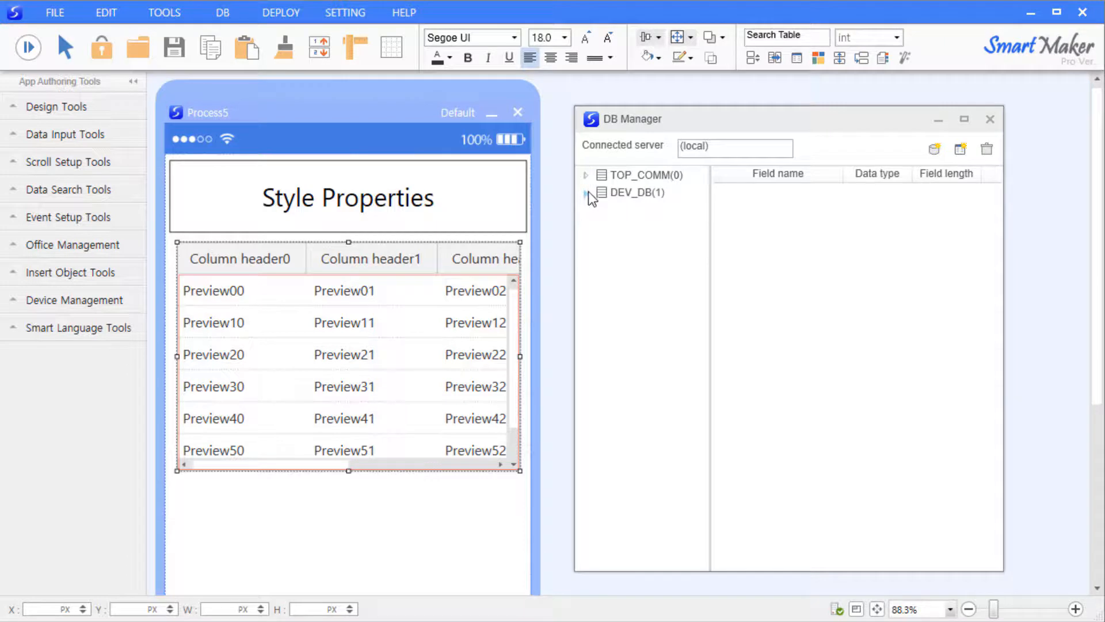
pyautogui.click(585, 192)
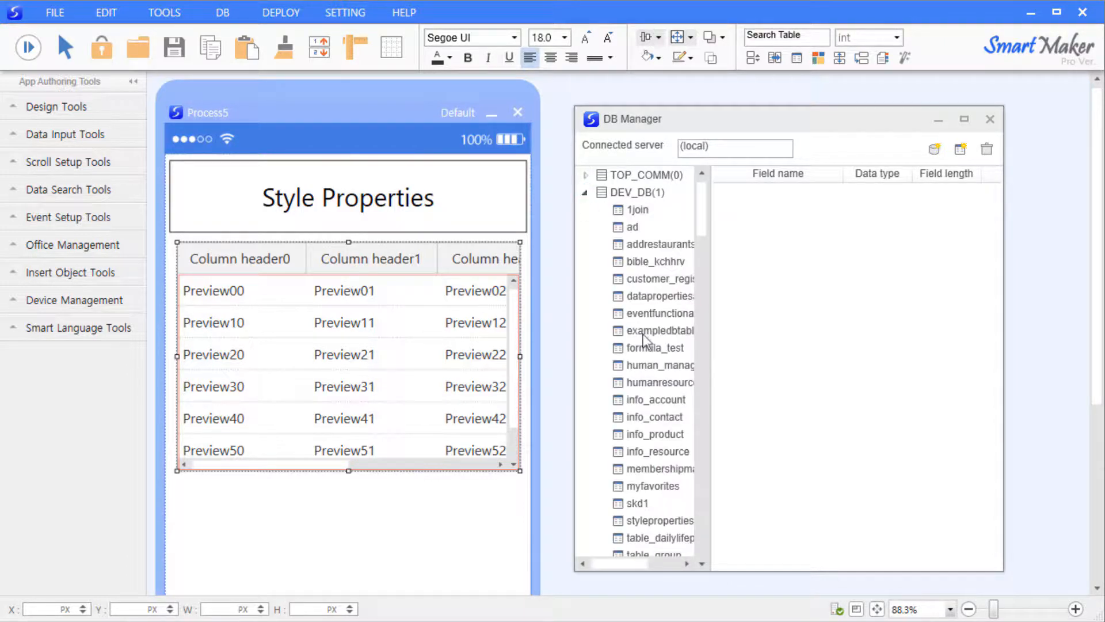
pyautogui.click(666, 247)
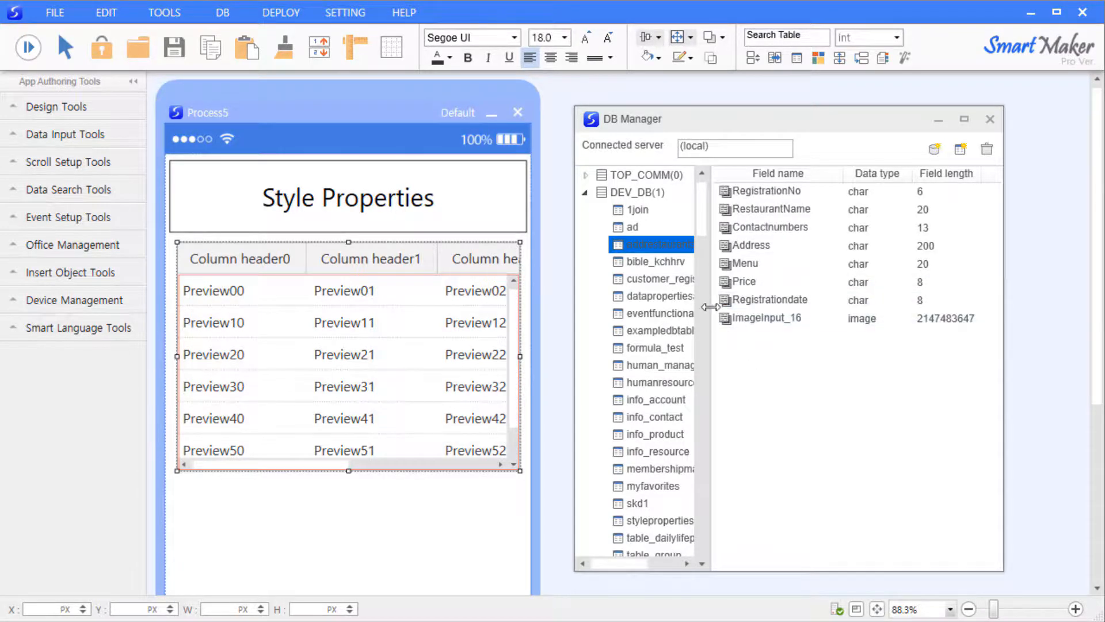
pyautogui.moveTo(710, 315); pyautogui.dragTo(745, 315)
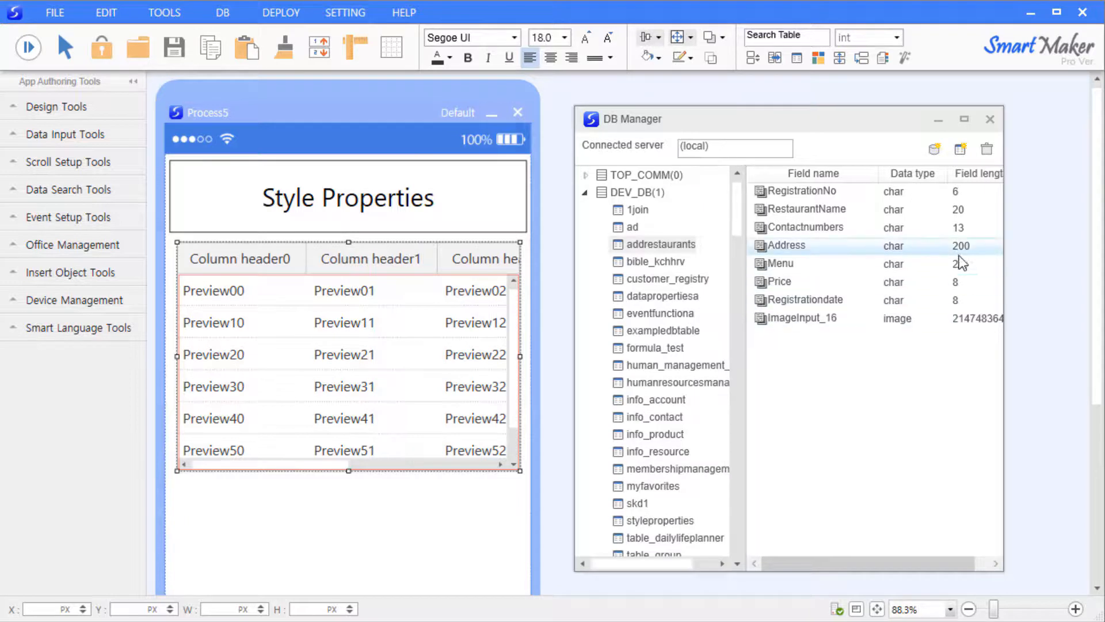
pyautogui.moveTo(1005, 250); pyautogui.dragTo(1064, 259)
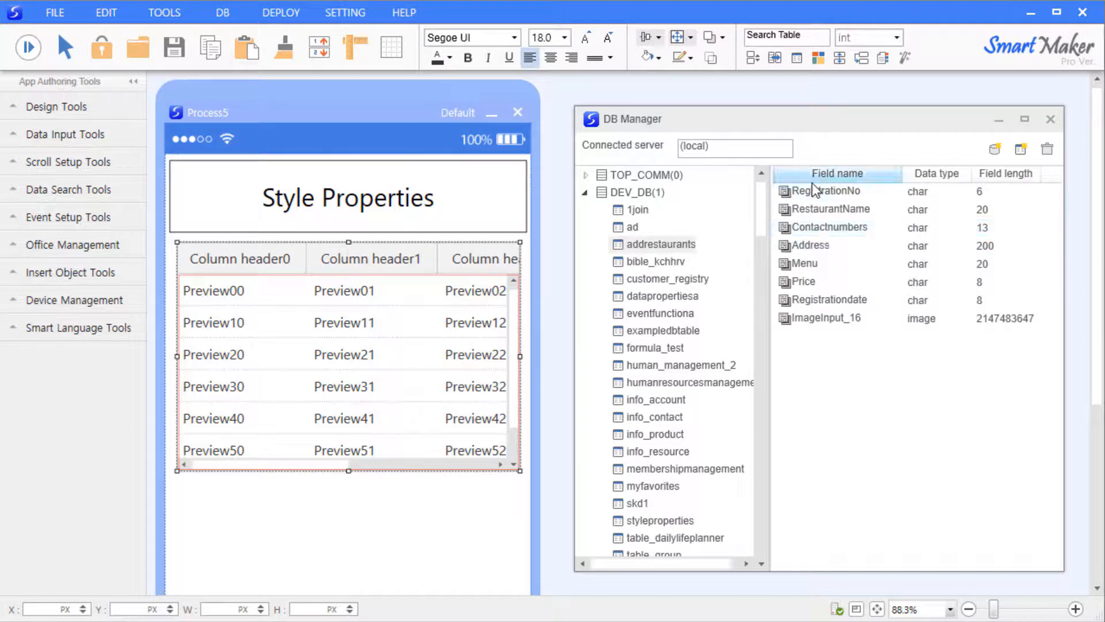
# Add the RegistrationNo, RestaurantName, Menu and Price fields to the search table as columns, and close the DB Manager
pyautogui.moveTo(829, 199); pyautogui.dragTo(382, 314)
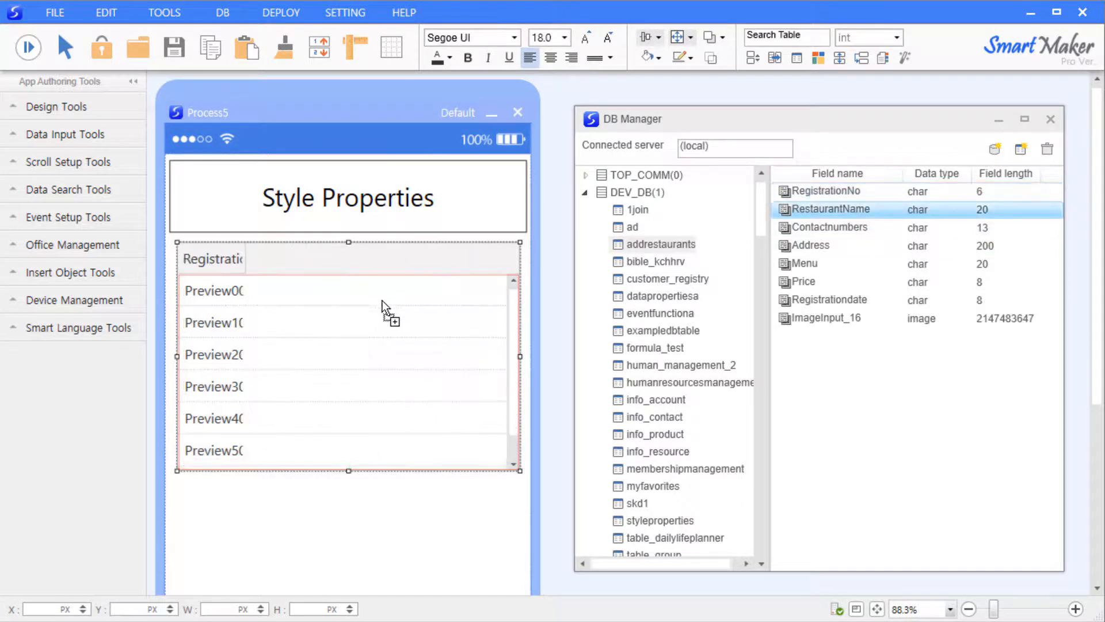
pyautogui.moveTo(801, 264); pyautogui.dragTo(434, 306)
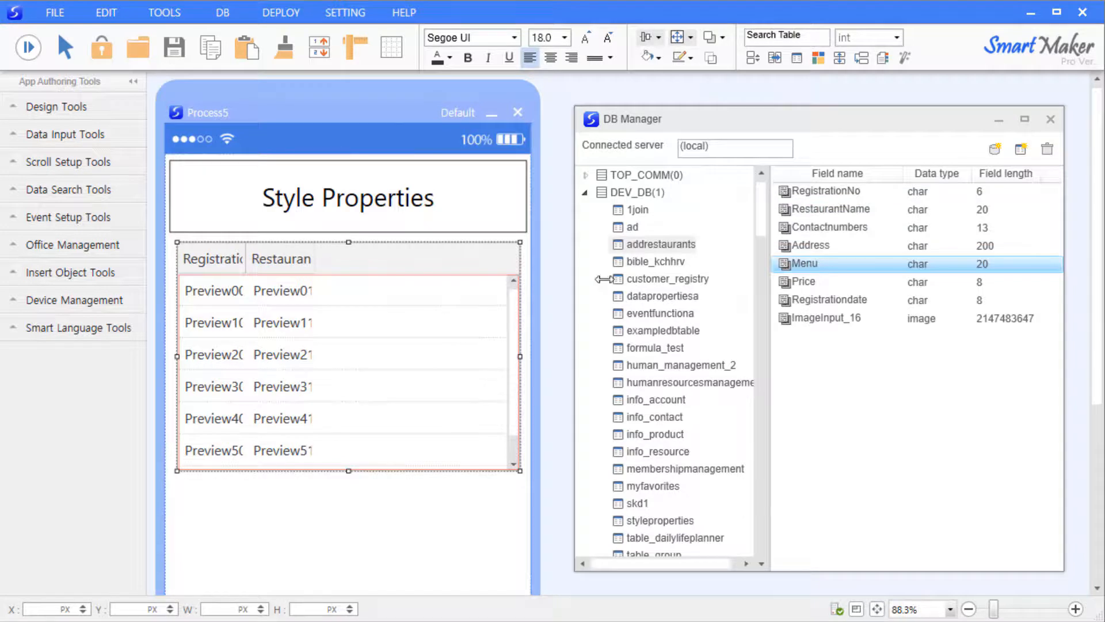
pyautogui.moveTo(799, 282); pyautogui.dragTo(517, 268)
pyautogui.moveTo(464, 292); pyautogui.dragTo(465, 295)
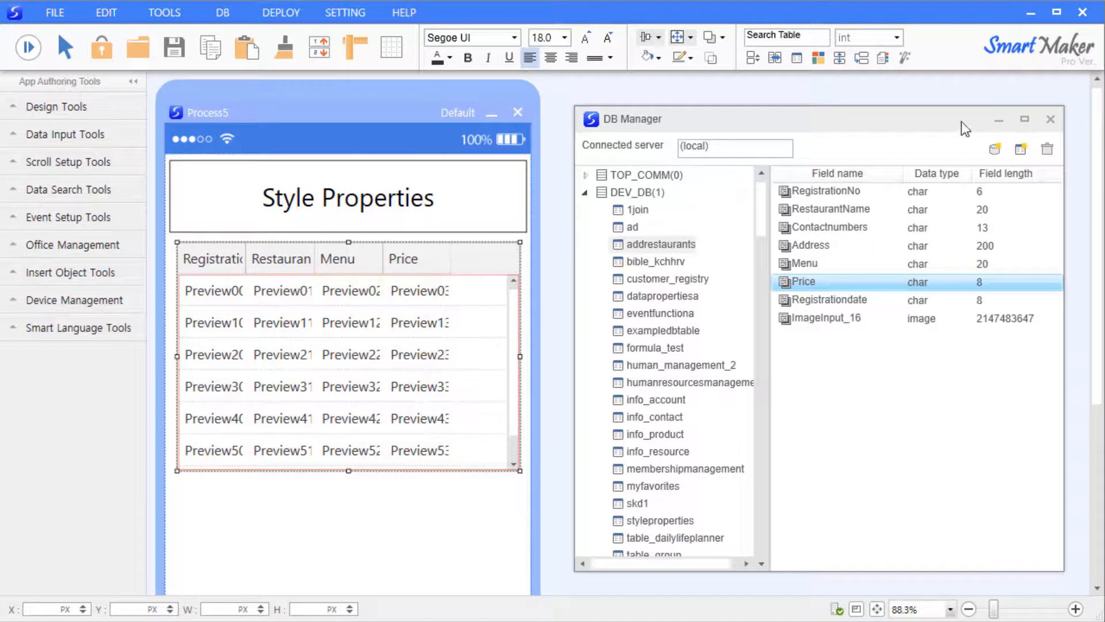
pyautogui.click(1051, 120)
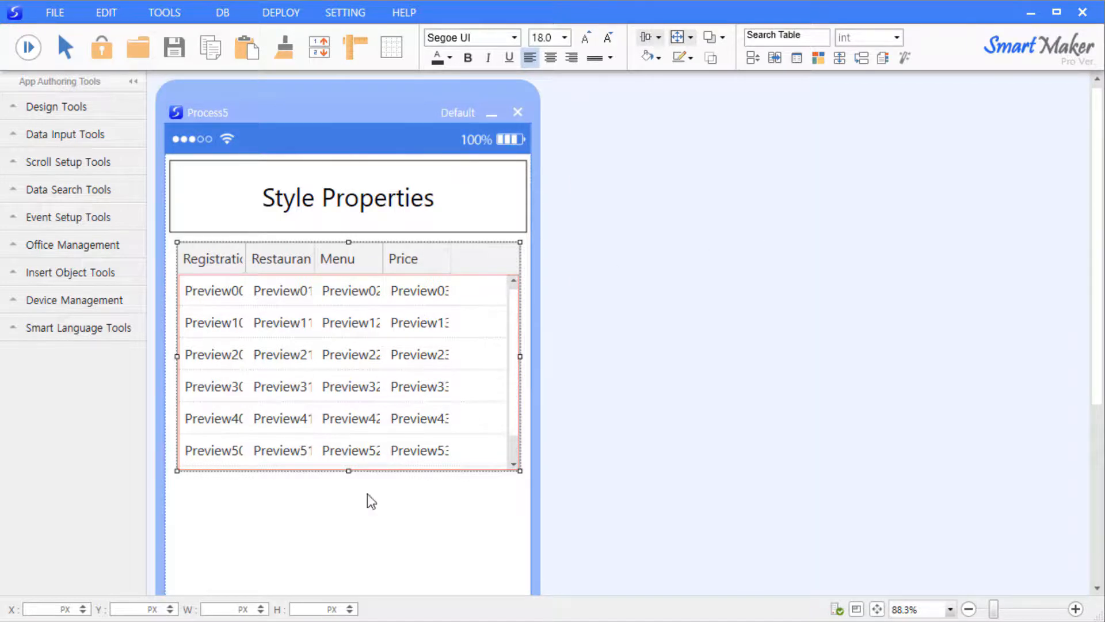
# Place an Event Button below the search table and assign it the Search function
pyautogui.click(80, 274)
pyautogui.click(80, 274)
pyautogui.click(23, 221)
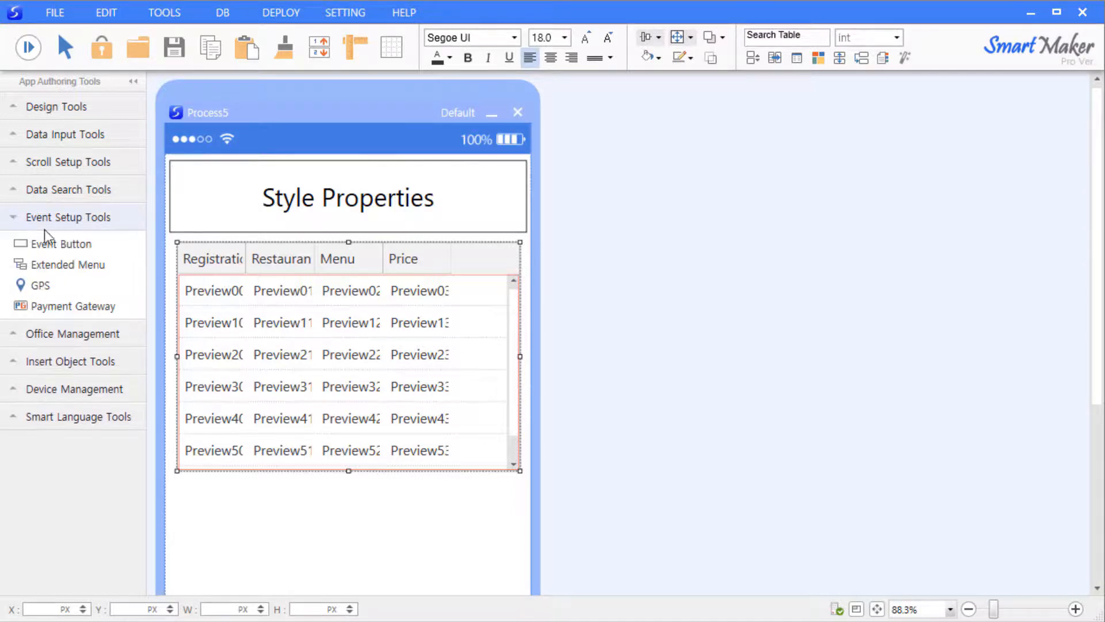
pyautogui.moveTo(53, 244); pyautogui.dragTo(482, 506)
pyautogui.rightClick(468, 512)
pyautogui.click(521, 526)
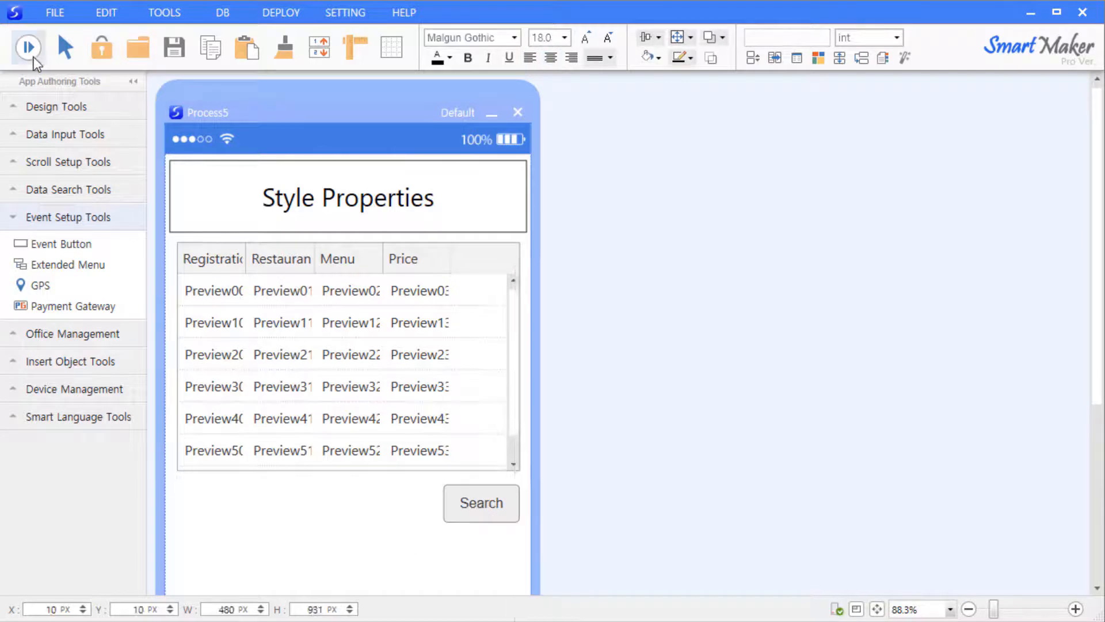
# Run the app, search the restaurant records, scroll through the listed rows, and stop running the app
pyautogui.click(32, 55)
pyautogui.click(465, 506)
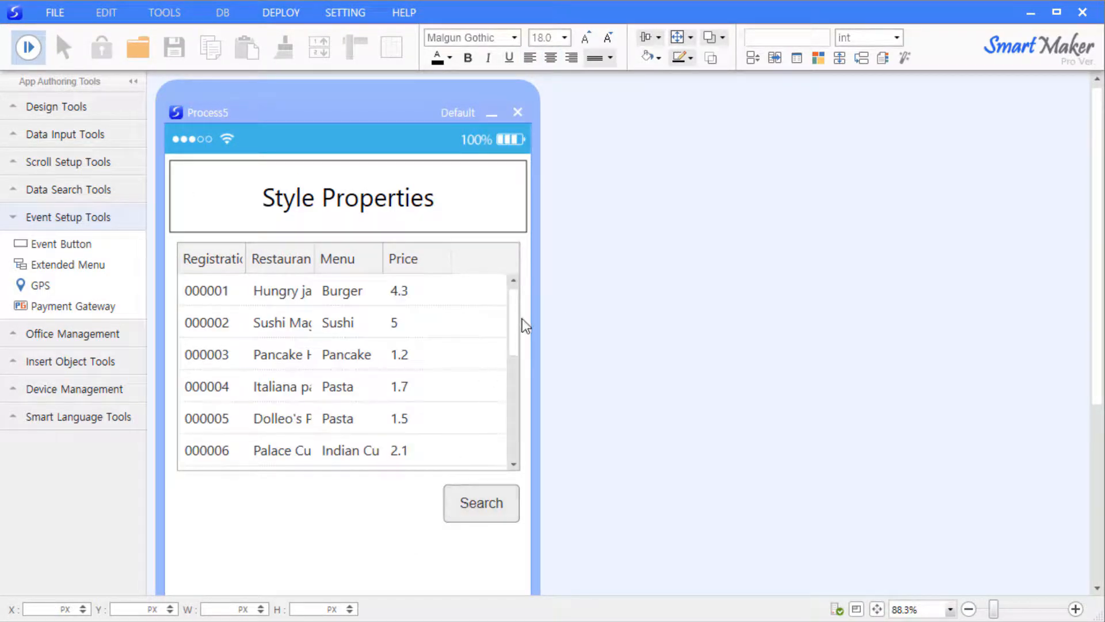
pyautogui.scroll(-1, 510, 346)
pyautogui.scroll(-6, 505, 341)
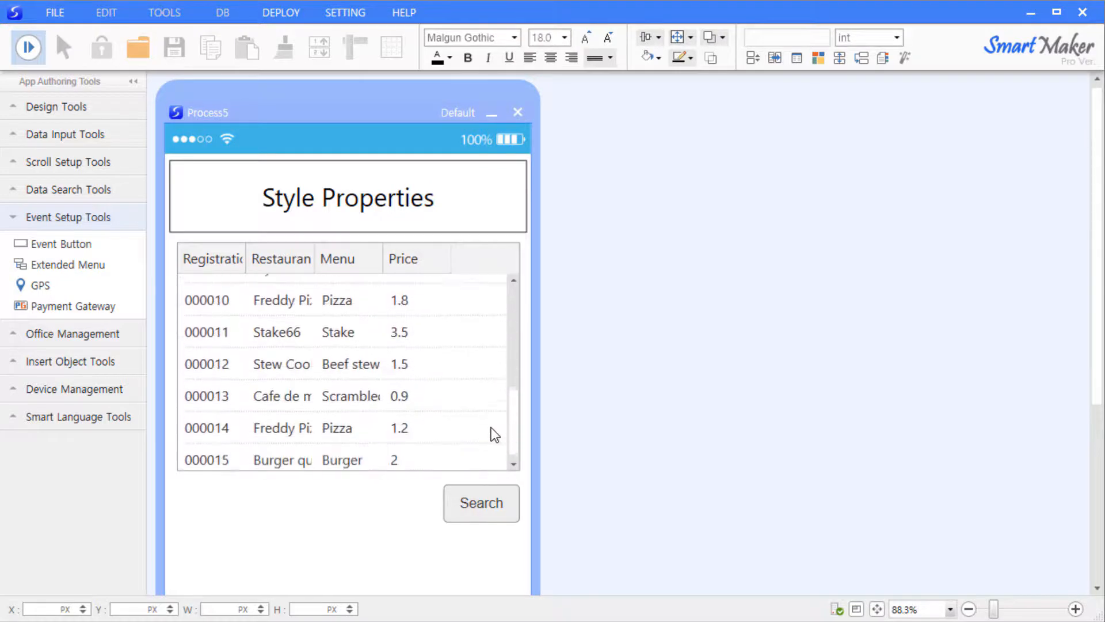
pyautogui.scroll(8, 505, 369)
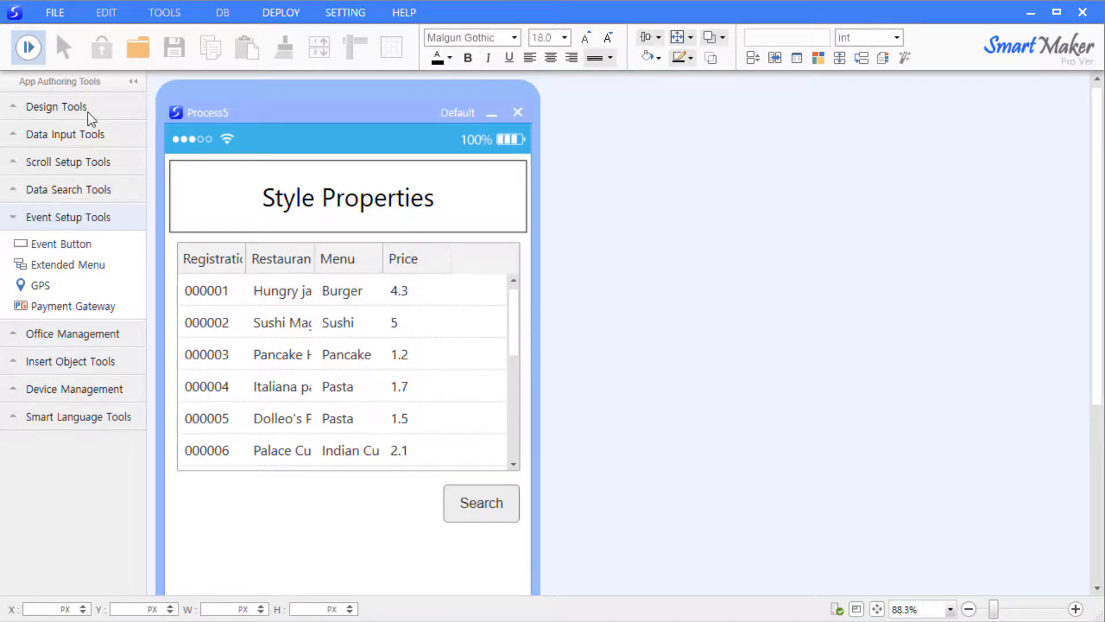
pyautogui.click(27, 46)
# Enable Instant search in the search table's style properties
pyautogui.rightClick(322, 246)
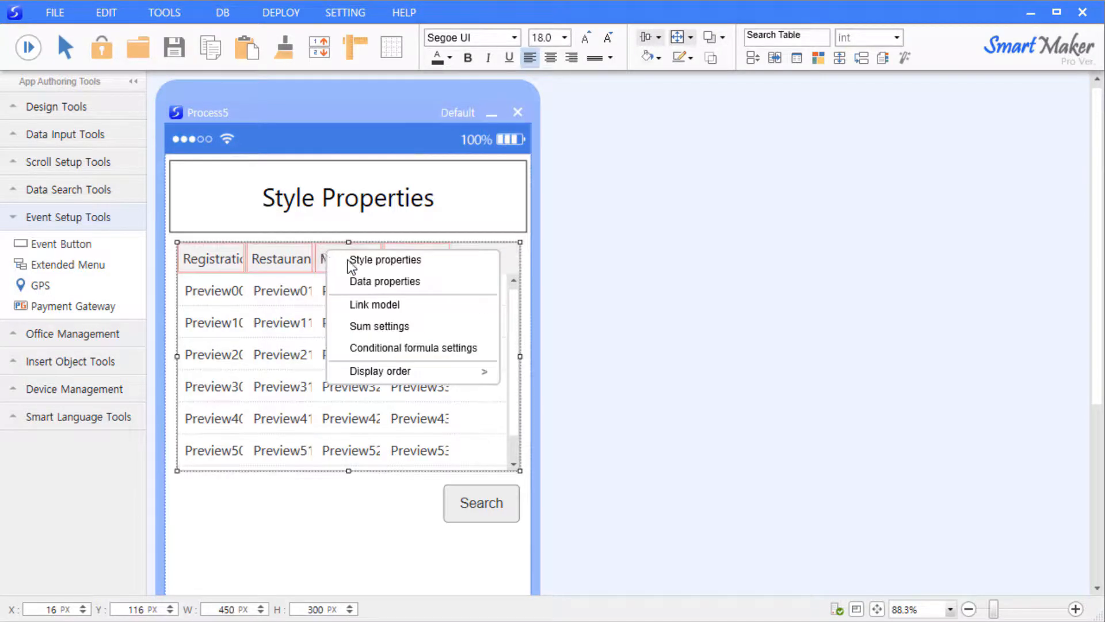
pyautogui.click(389, 260)
pyautogui.moveTo(550, 283); pyautogui.dragTo(721, 232)
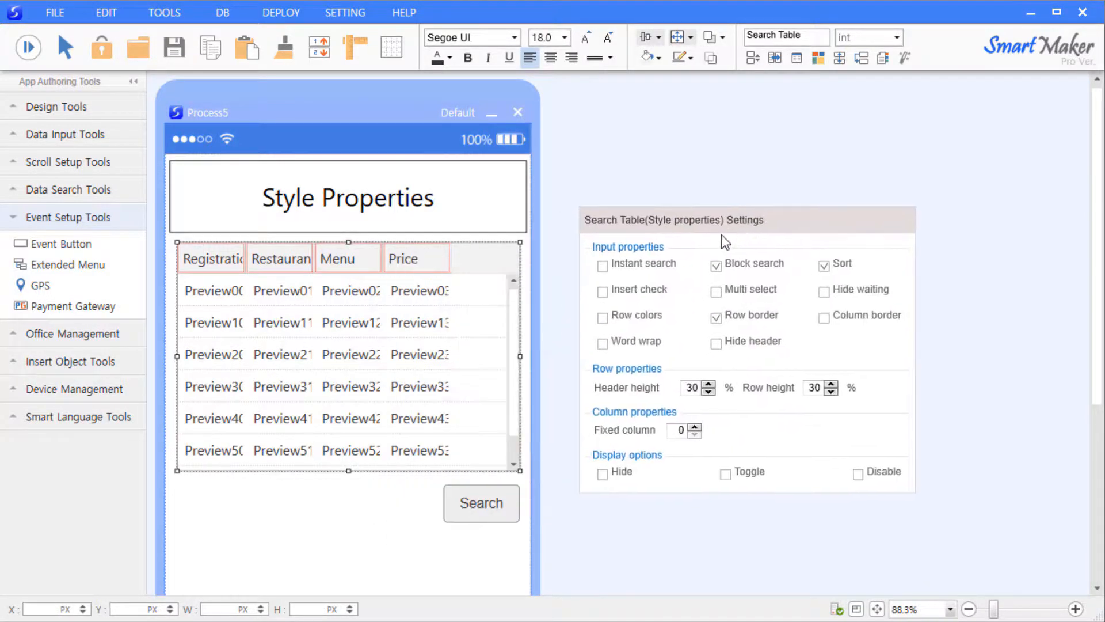
pyautogui.click(666, 271)
pyautogui.click(327, 521)
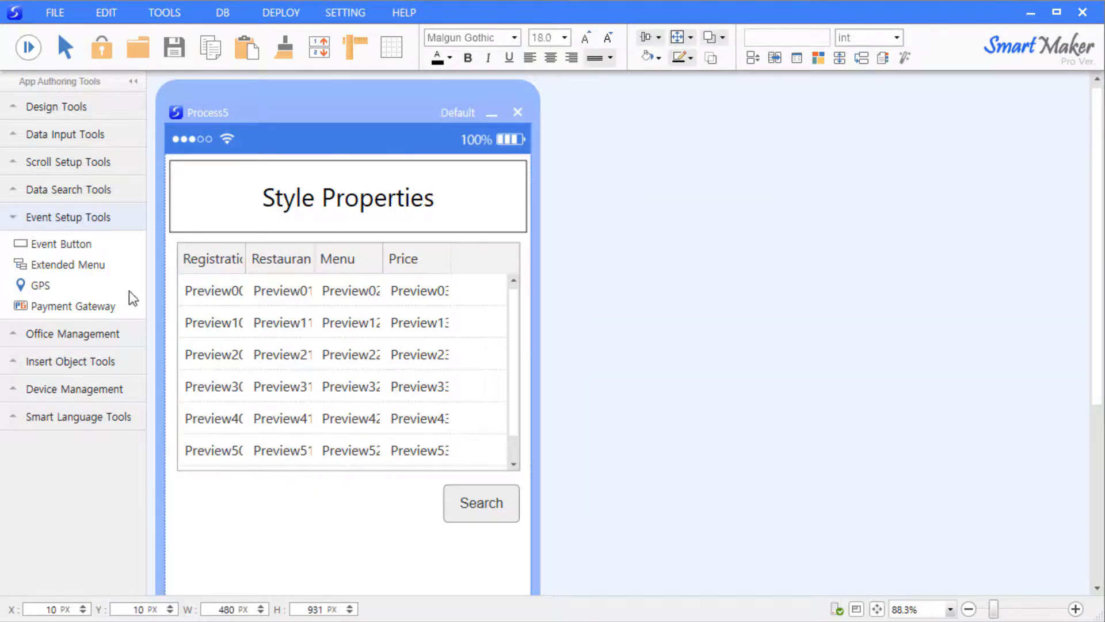
# Run the app repeatedly to test the instant search of the table, and stop running it
pyautogui.click(28, 47)
pyautogui.click(28, 47)
pyautogui.click(28, 47)
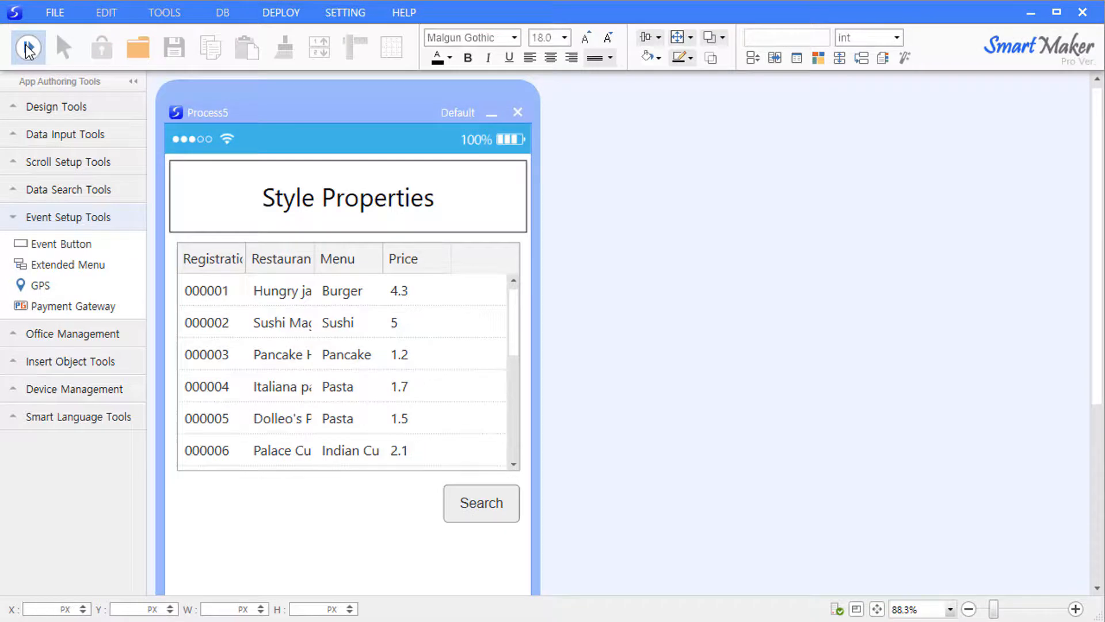
pyautogui.click(28, 47)
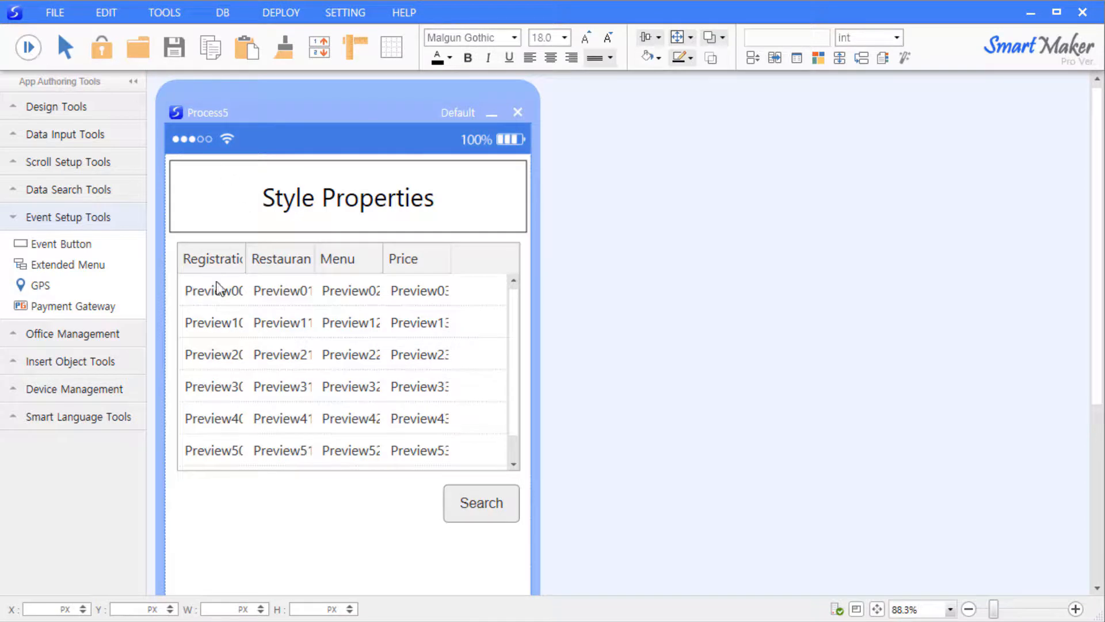
# Check the Sort option in the search table's style properties
pyautogui.rightClick(274, 286)
pyautogui.click(297, 297)
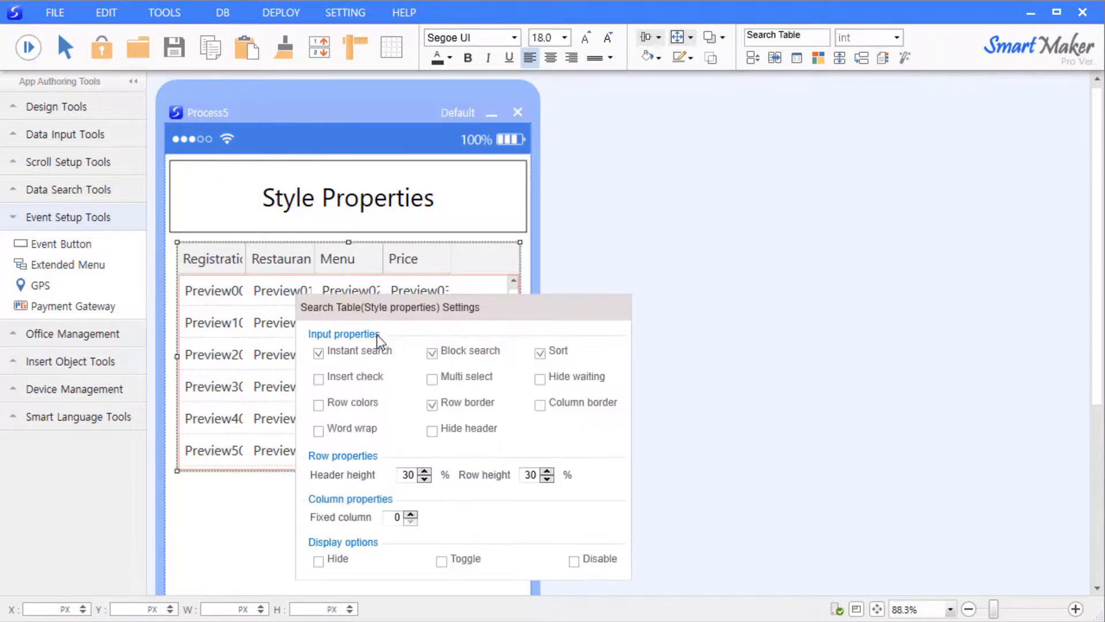
pyautogui.moveTo(476, 305); pyautogui.dragTo(747, 225)
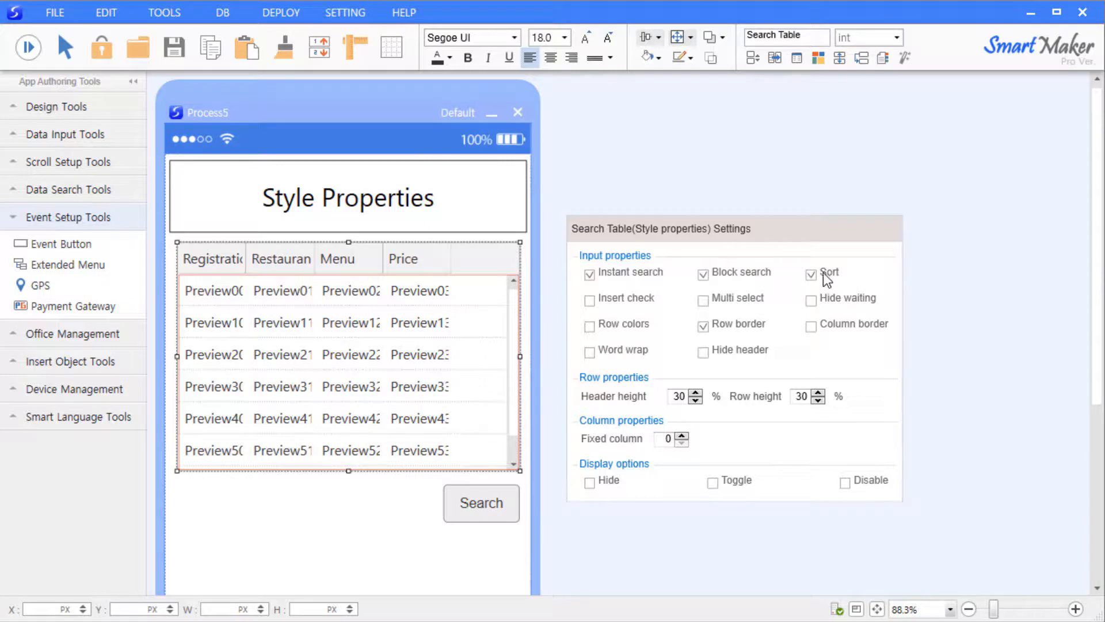
pyautogui.click(329, 527)
# Run the app, widen the RestaurantName column, and test sorting the table's rows by restaurant name
pyautogui.click(26, 52)
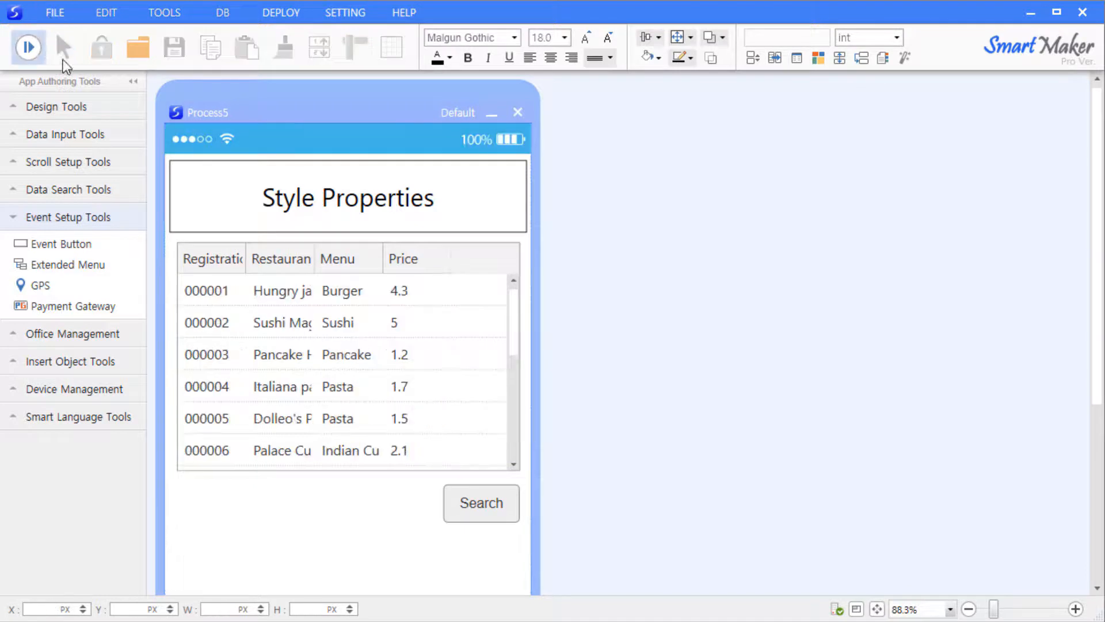
pyautogui.moveTo(314, 259); pyautogui.dragTo(370, 261)
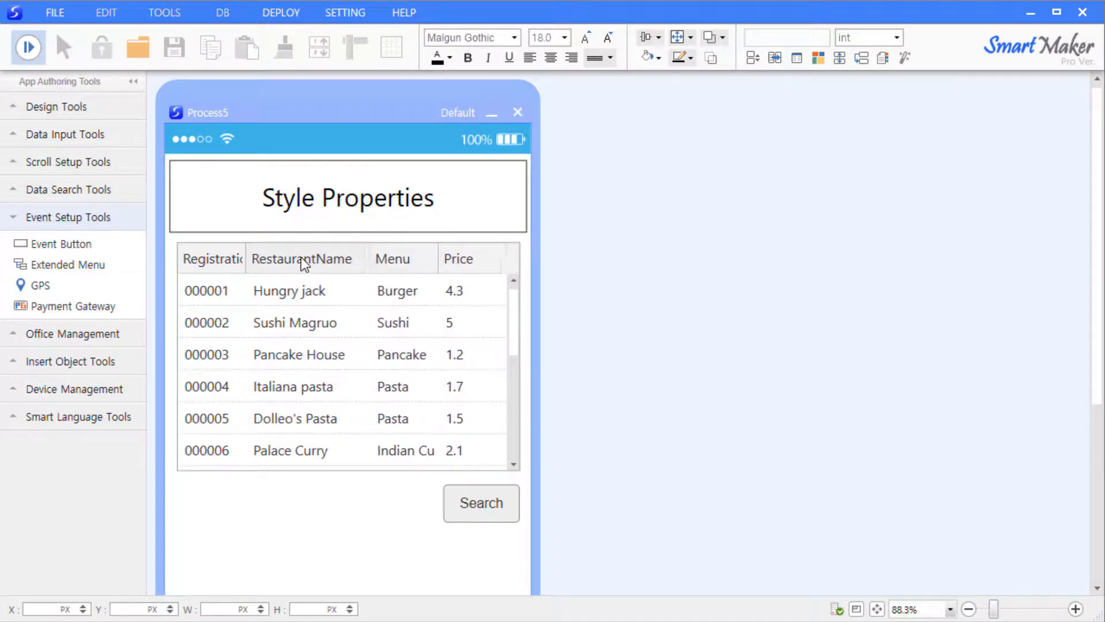
pyautogui.click(304, 261)
pyautogui.click(304, 259)
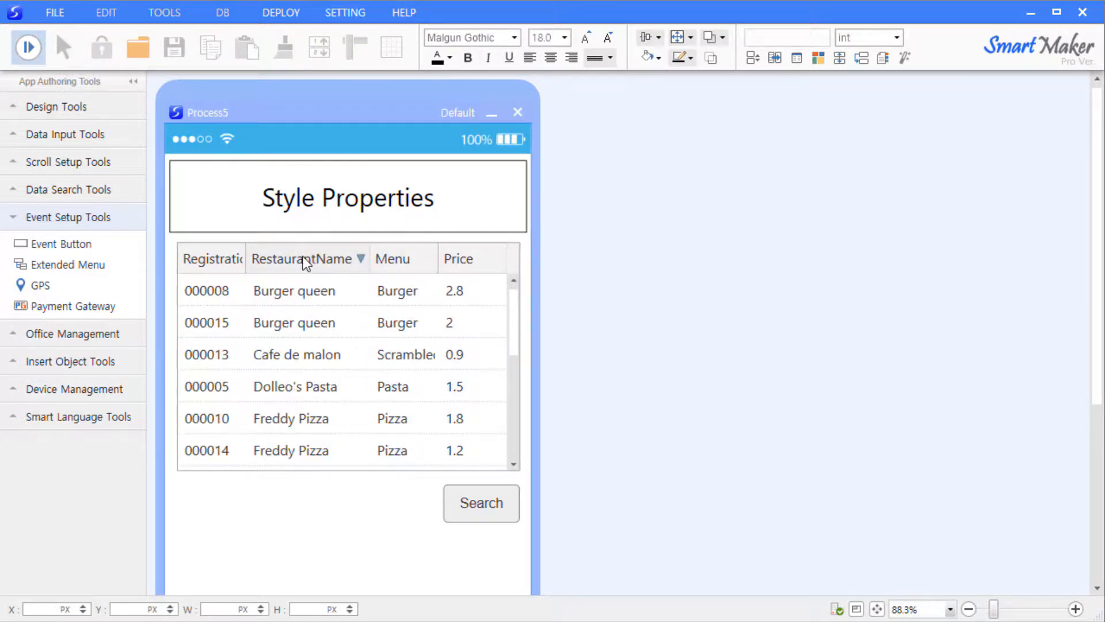
pyautogui.scroll(-2, 309, 303)
pyautogui.scroll(-6, 310, 305)
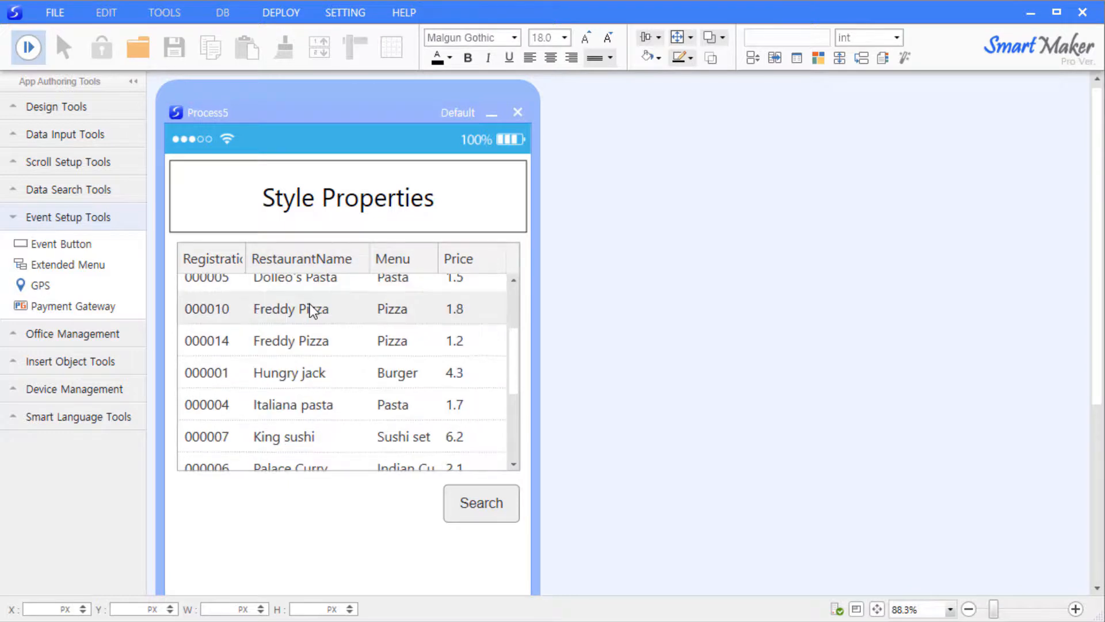
pyautogui.scroll(6, 311, 313)
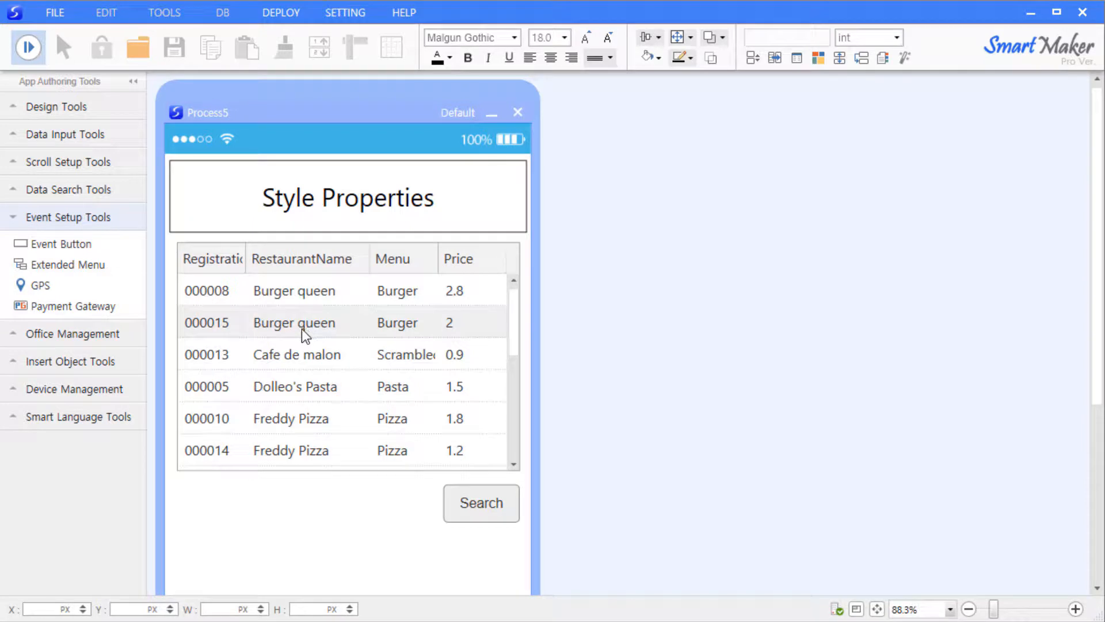
pyautogui.click(45, 49)
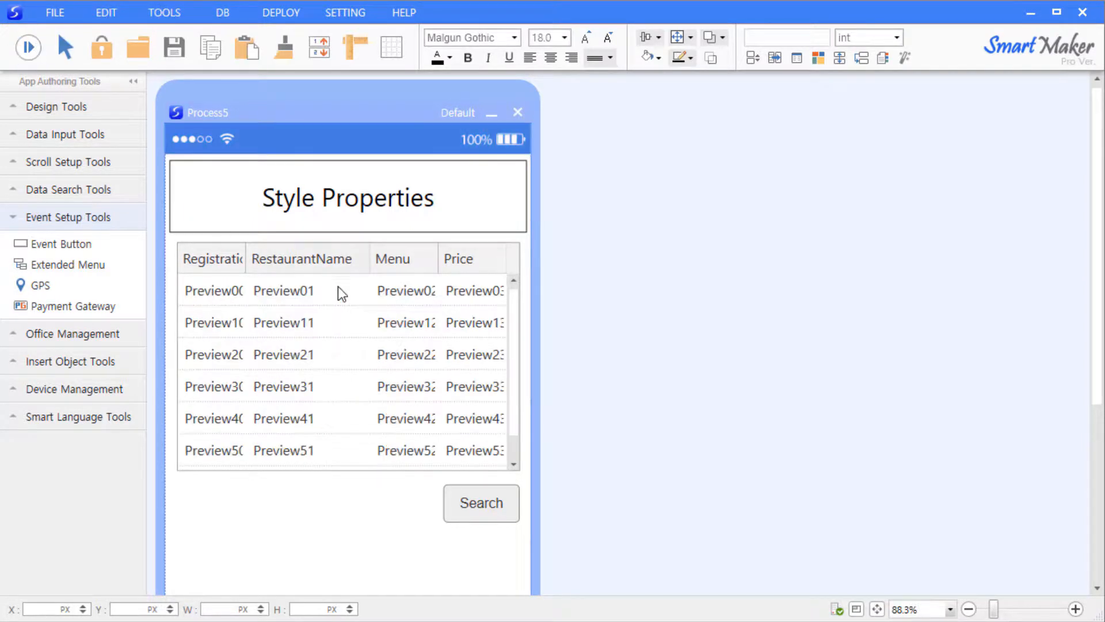
# Enable Insert check in the search table's style properties
pyautogui.rightClick(395, 305)
pyautogui.click(441, 320)
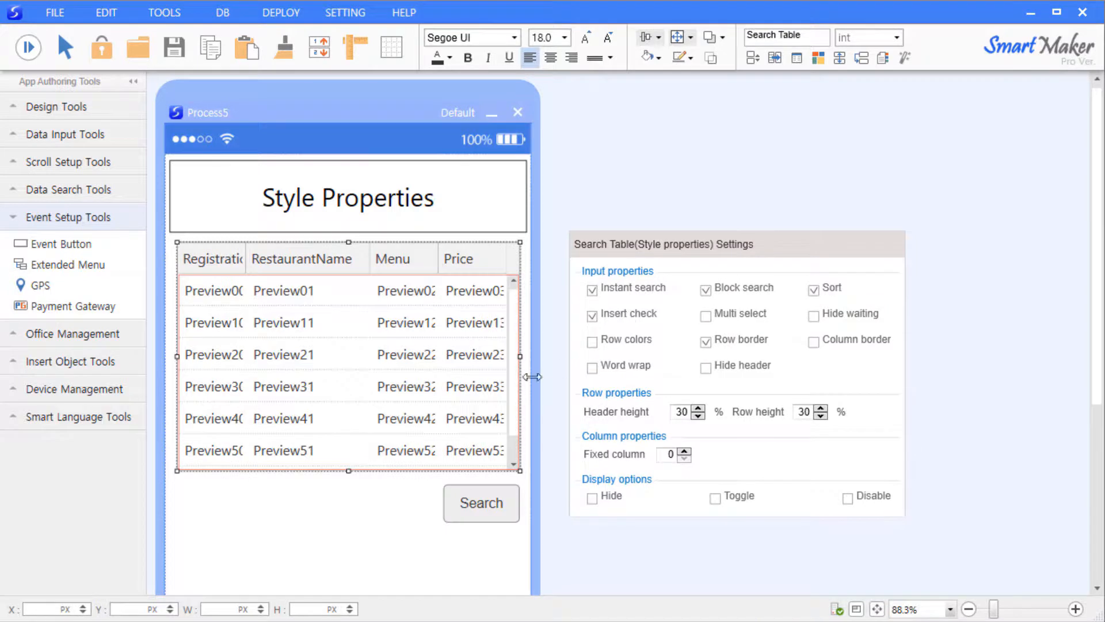
pyautogui.click(373, 527)
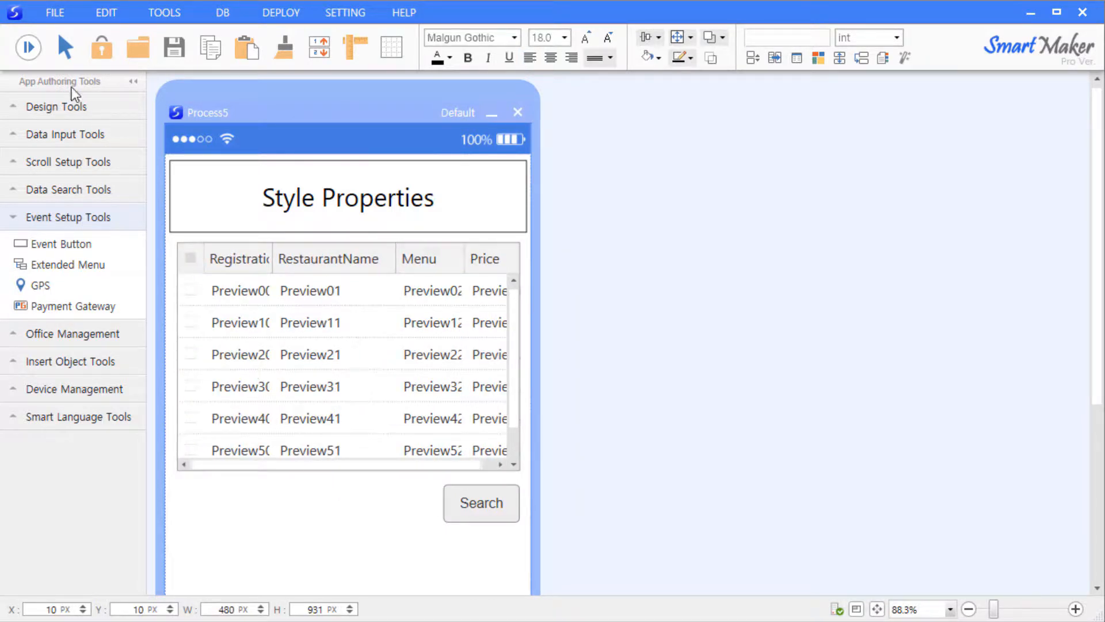
# Run the app, tick the check boxes of records 000001, 000003 and 000005, and stop running it
pyautogui.click(28, 47)
pyautogui.click(191, 291)
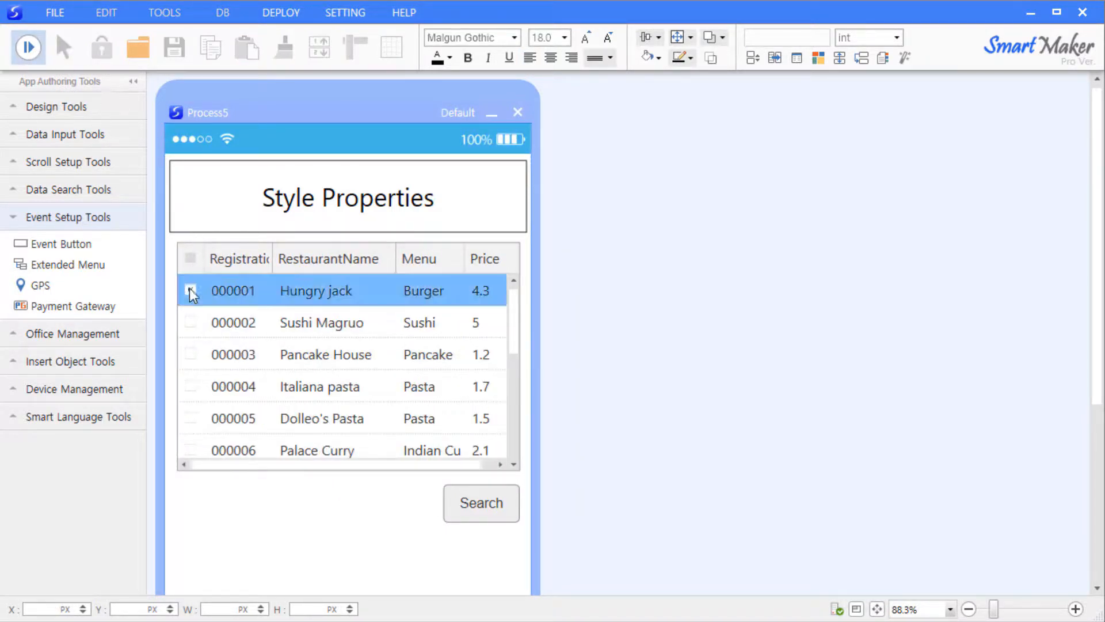
pyautogui.click(190, 354)
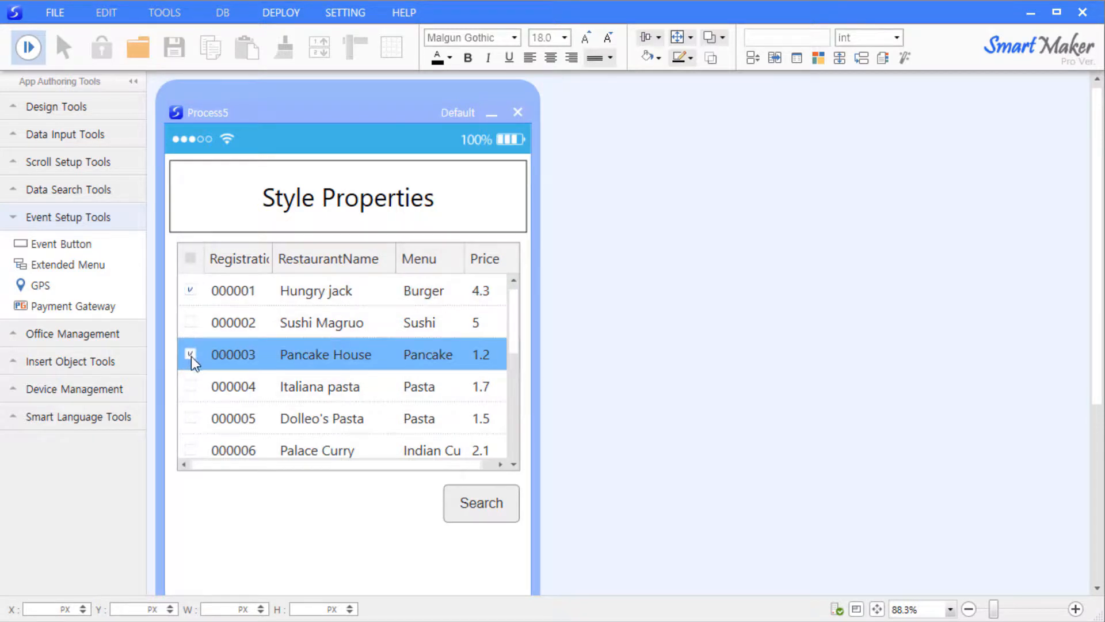
pyautogui.click(190, 418)
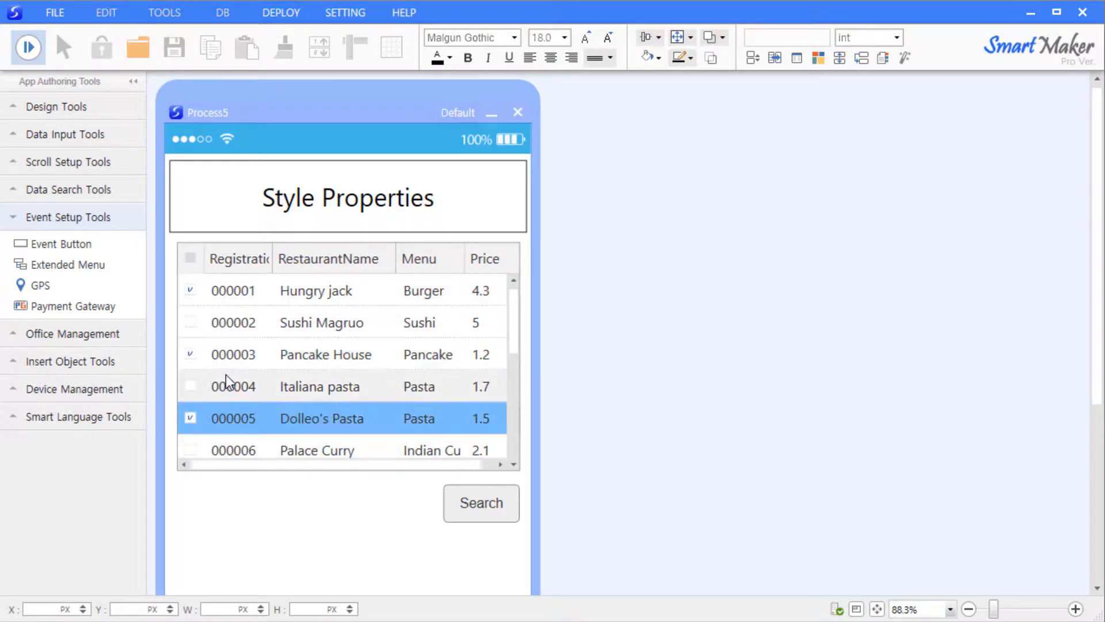
pyautogui.click(28, 47)
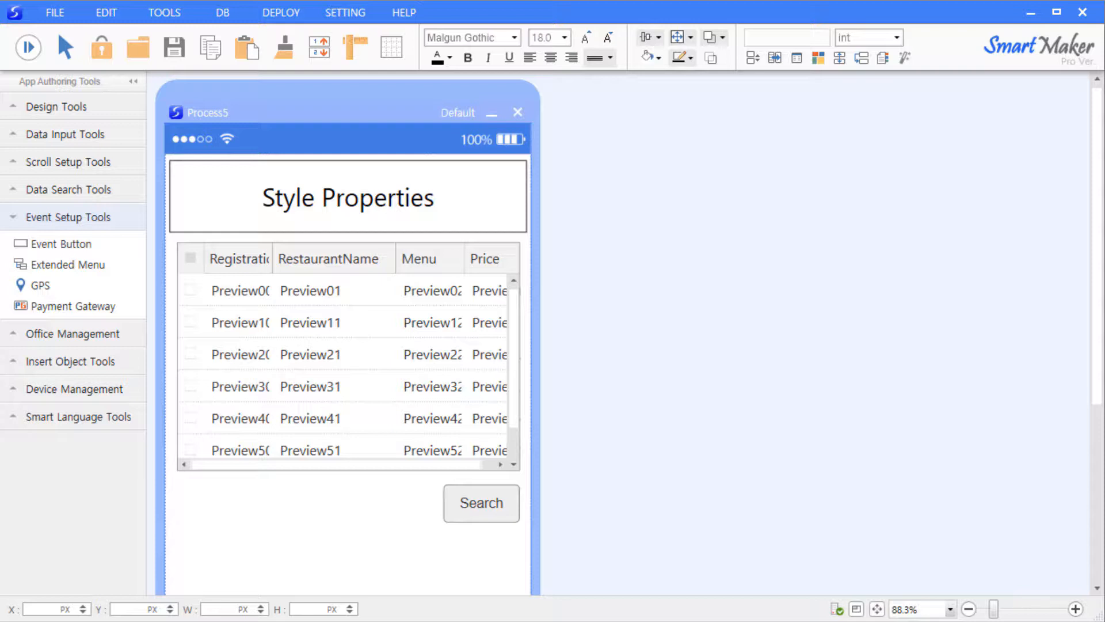
# Disable Insert check and enable Multi select in the search table's style properties
pyautogui.rightClick(297, 257)
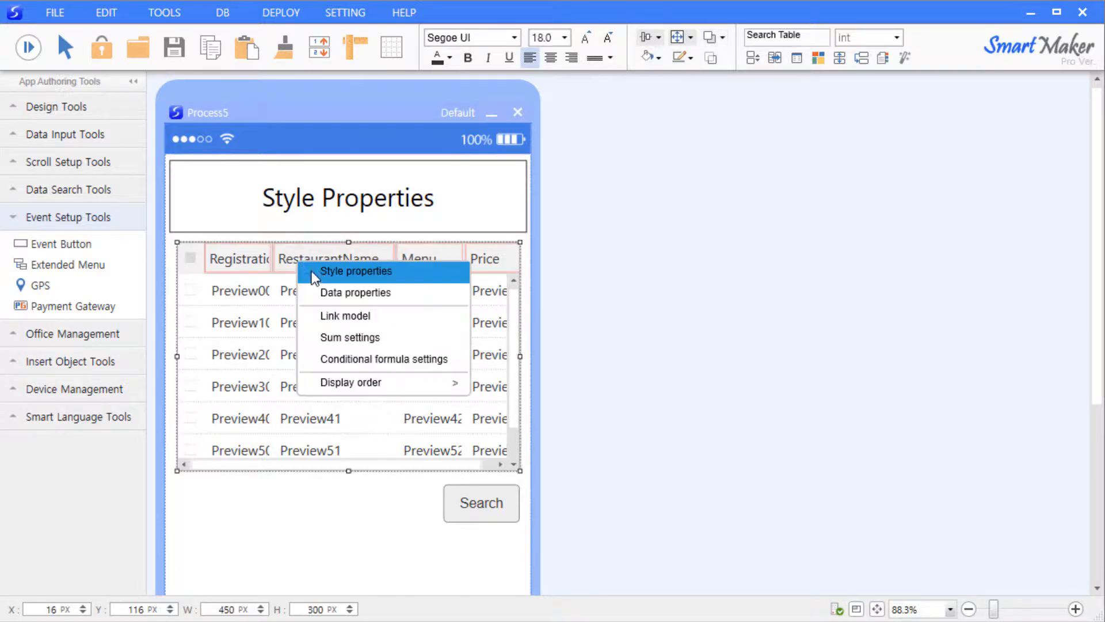
pyautogui.click(346, 271)
pyautogui.moveTo(446, 291); pyautogui.dragTo(735, 192)
pyautogui.click(741, 278)
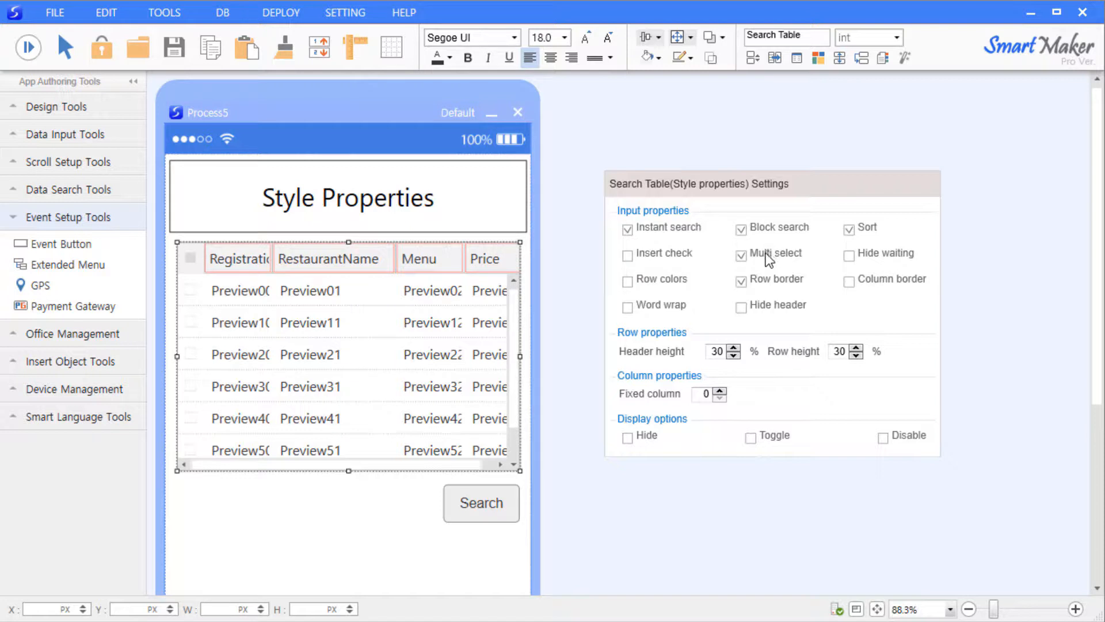
pyautogui.click(361, 523)
# Run the app and test multiple selection with a range of rows and with separate records 000007, 000010 and 000014
pyautogui.click(39, 46)
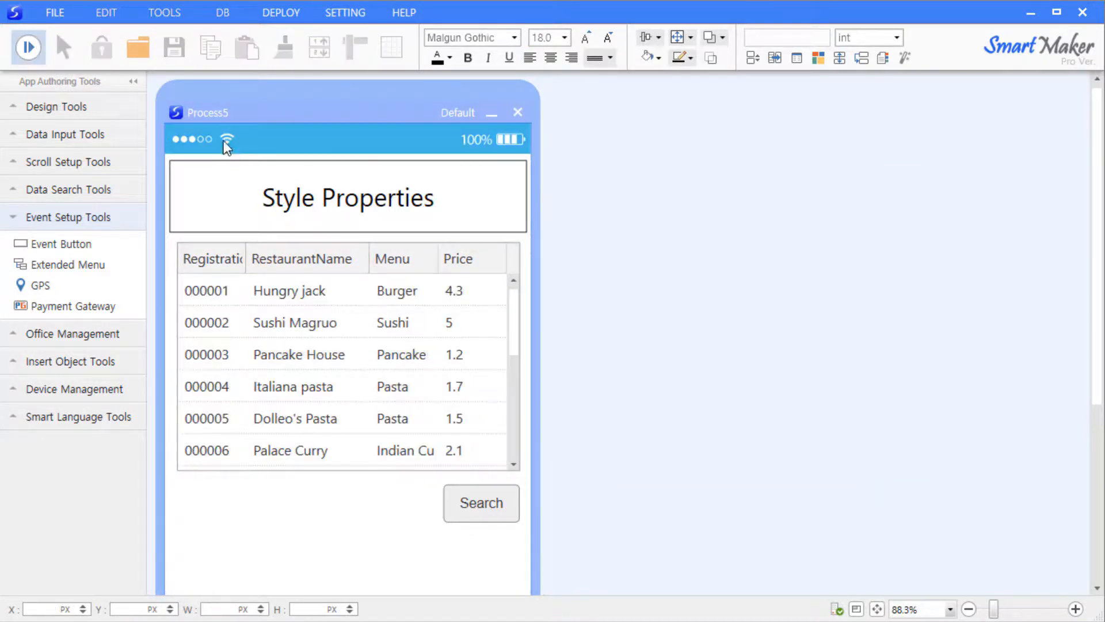
pyautogui.click(275, 292)
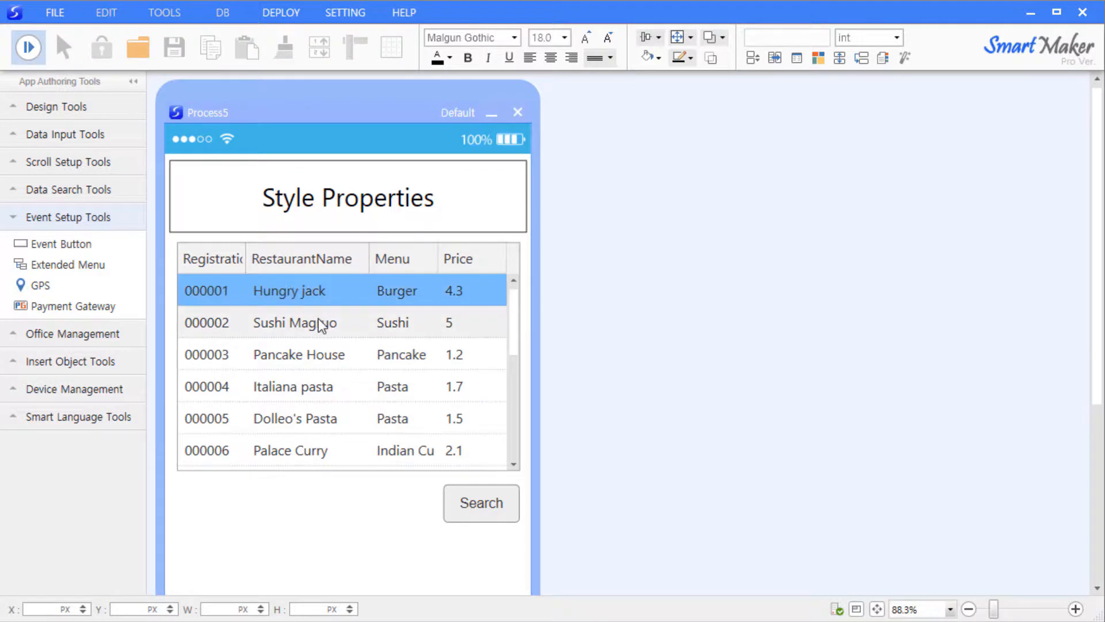
pyautogui.keyDown('shift'); pyautogui.click(320, 427); pyautogui.keyUp('shift')
pyautogui.click(413, 365)
pyautogui.scroll(-3, 375, 368)
pyautogui.click(302, 350)
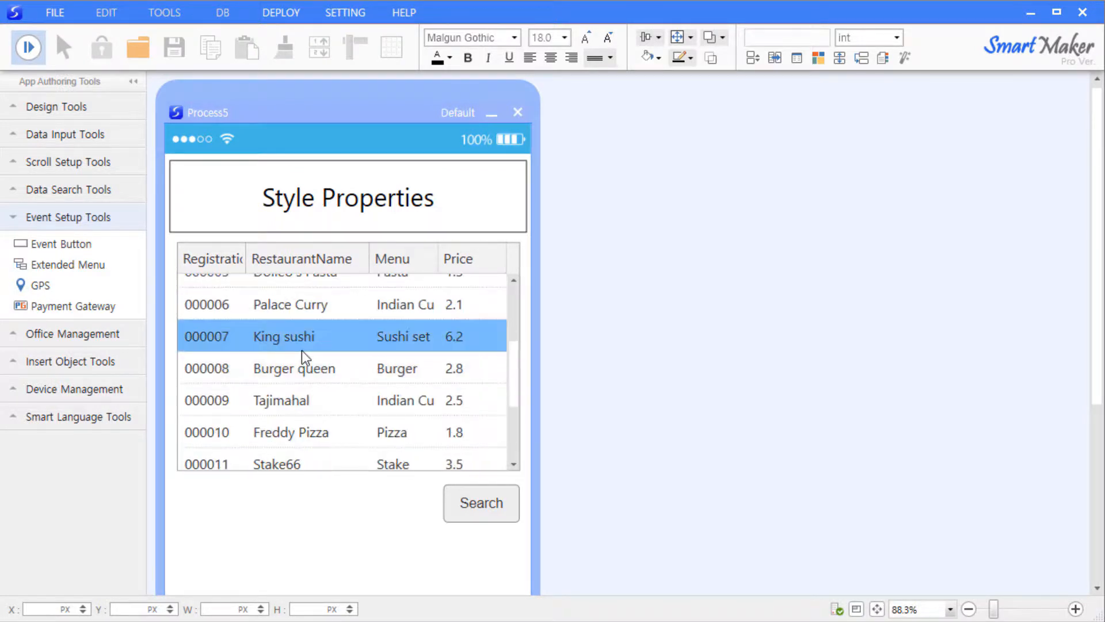
pyautogui.keyDown('ctrl'); pyautogui.click(296, 428); pyautogui.keyUp('ctrl')
pyautogui.scroll(-1, 302, 434)
pyautogui.scroll(-1, 303, 434)
pyautogui.keyDown('ctrl'); pyautogui.click(303, 424); pyautogui.keyUp('ctrl')
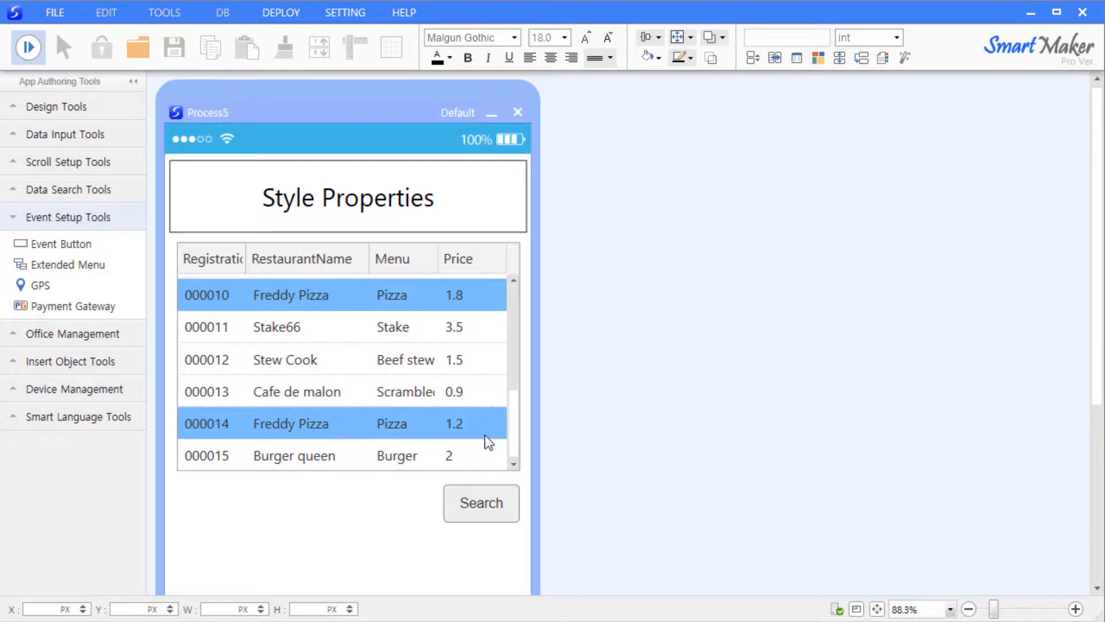
# Disable Multi select and enable Hide waiting and Row colors in the search table's style properties
pyautogui.rightClick(327, 309)
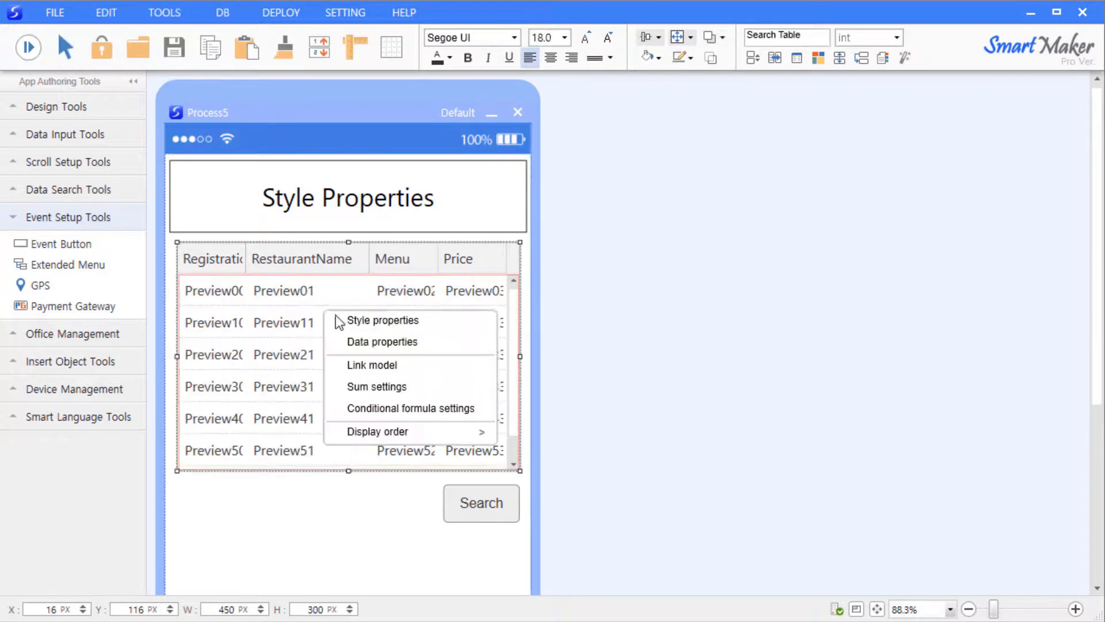
pyautogui.click(385, 321)
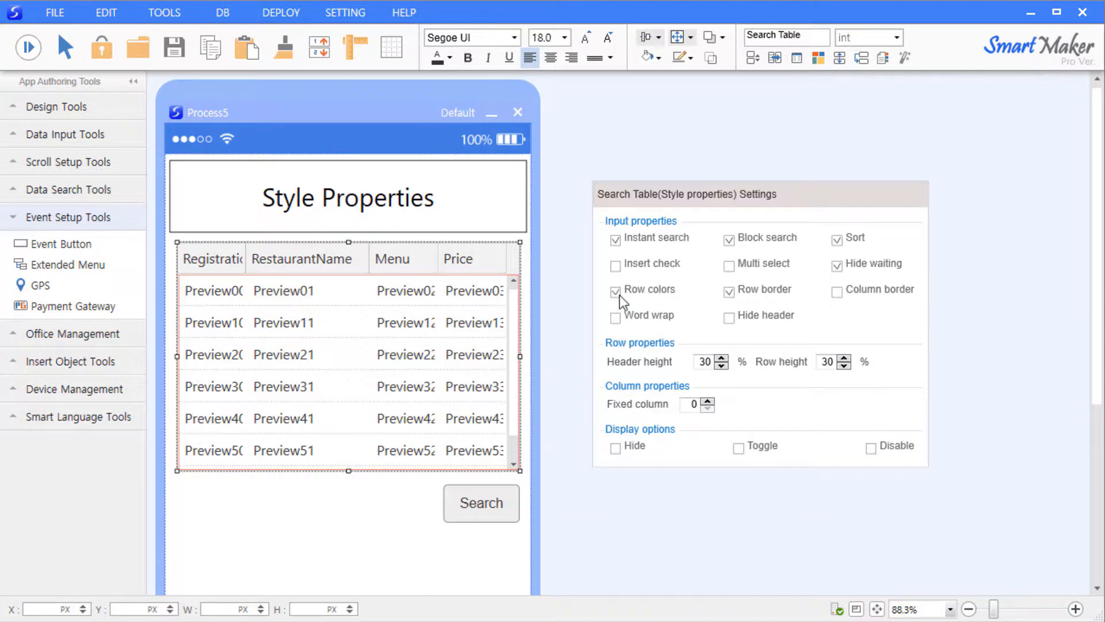
pyautogui.click(347, 500)
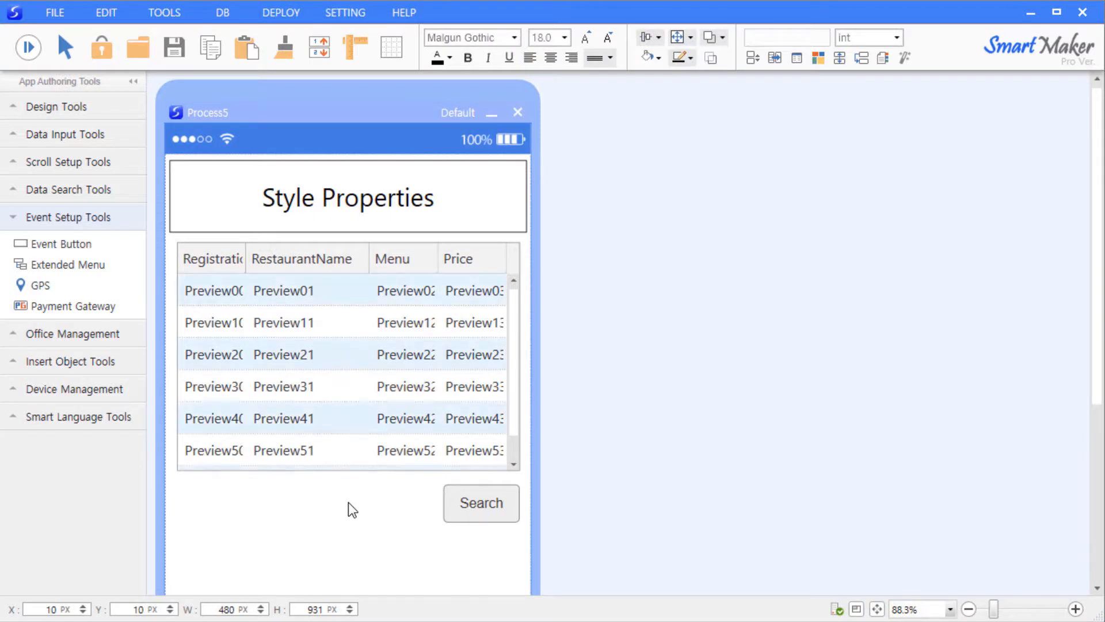
pyautogui.click(319, 294)
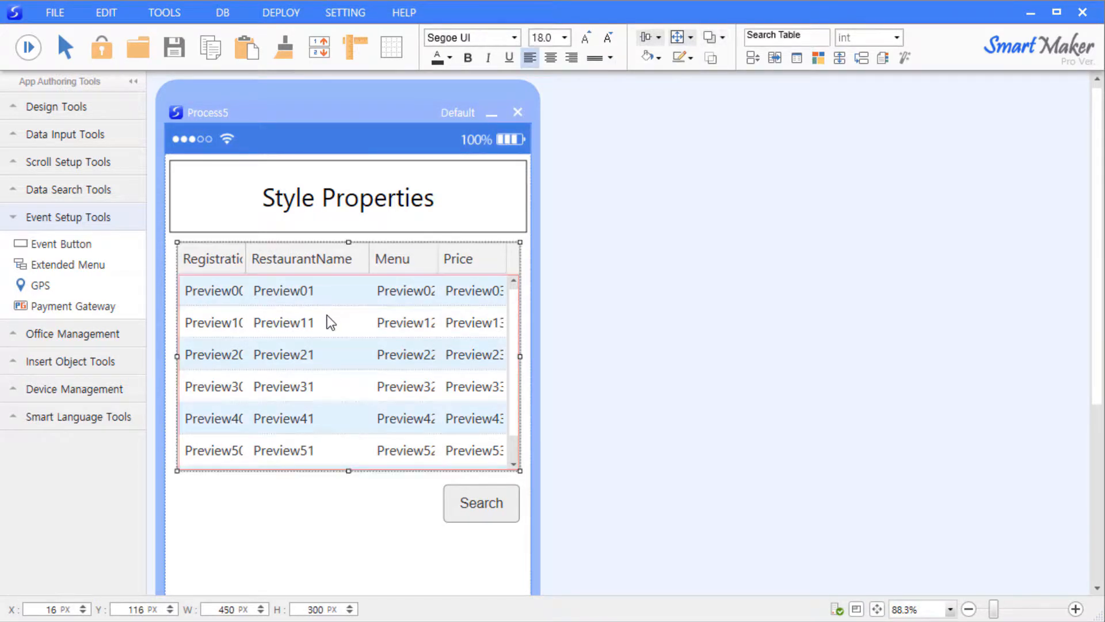
pyautogui.click(313, 492)
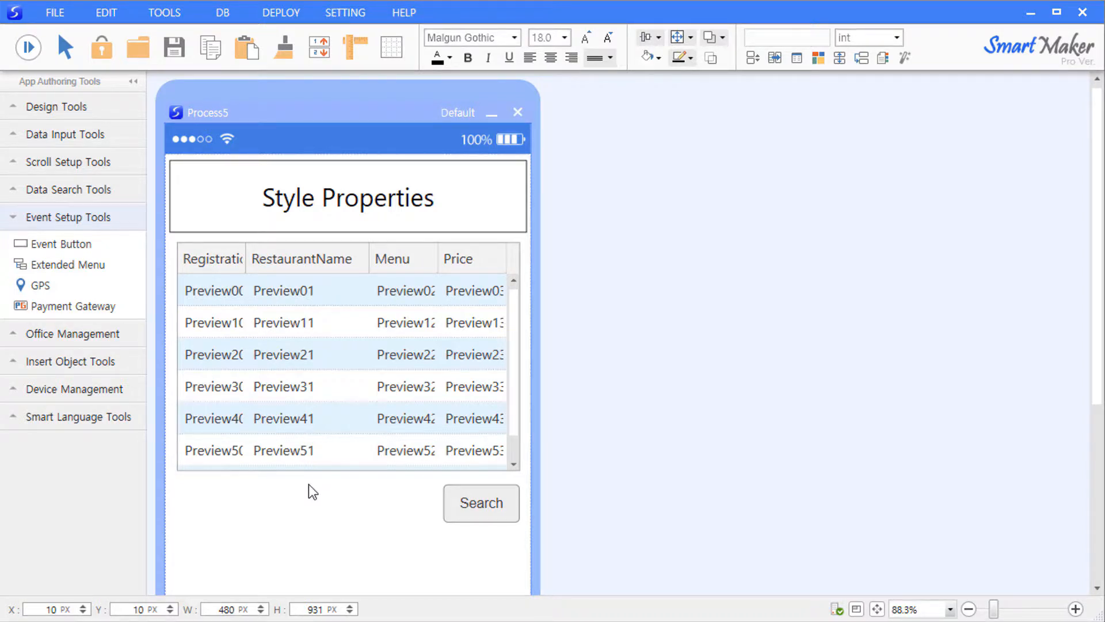
# Enable Column border in the search table's style properties and inspect the column lines up close
pyautogui.rightClick(328, 357)
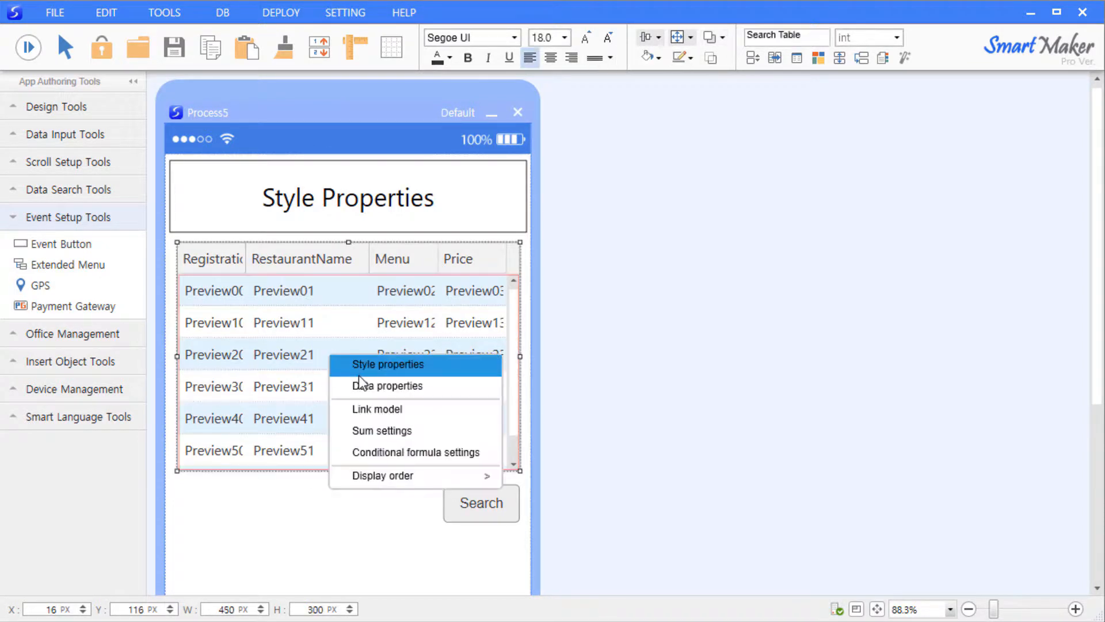
pyautogui.click(372, 365)
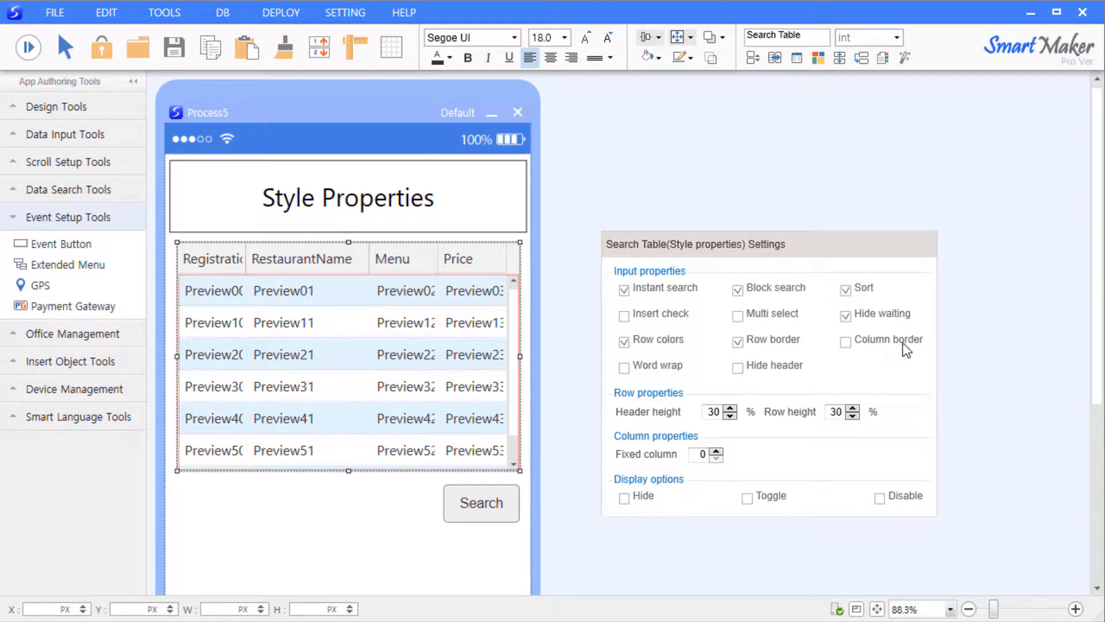
pyautogui.click(373, 536)
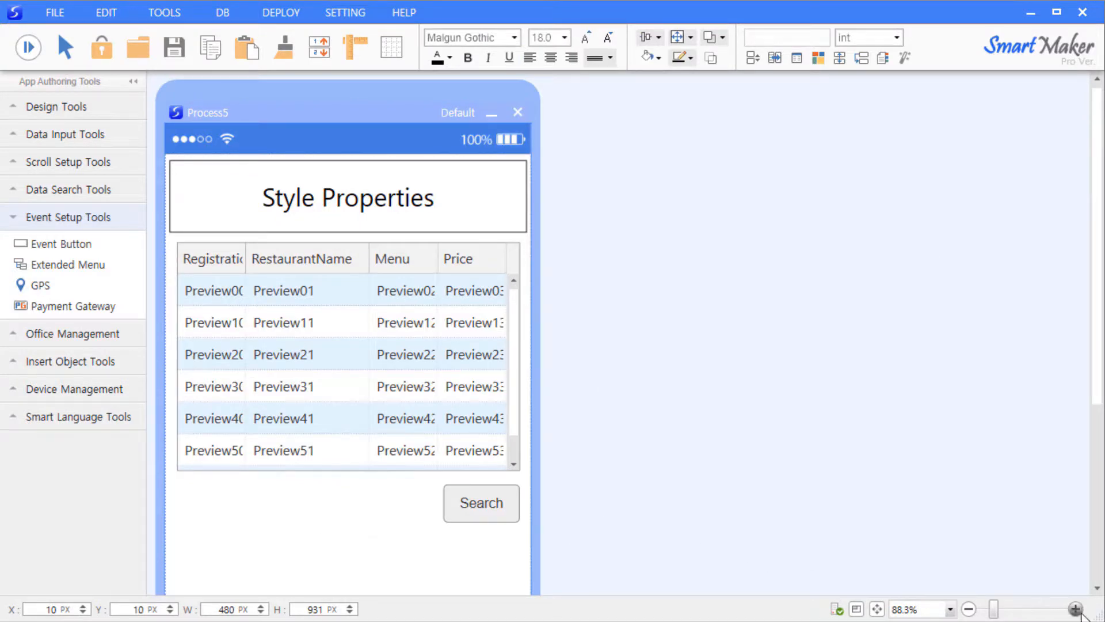
pyautogui.click(1075, 609)
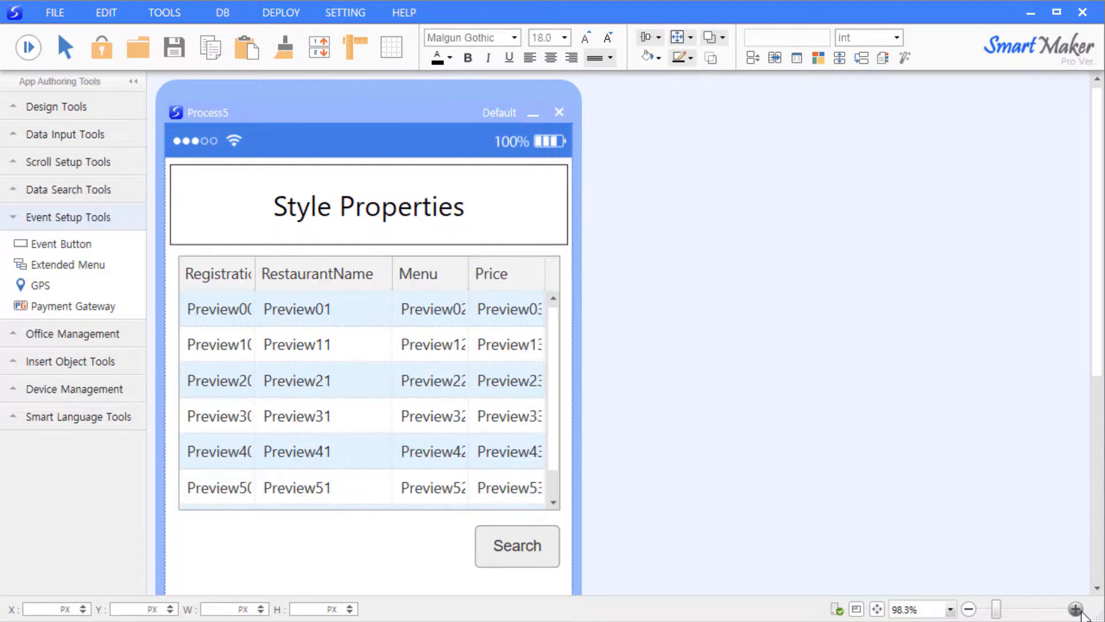
pyautogui.click(1076, 609)
pyautogui.click(1076, 609)
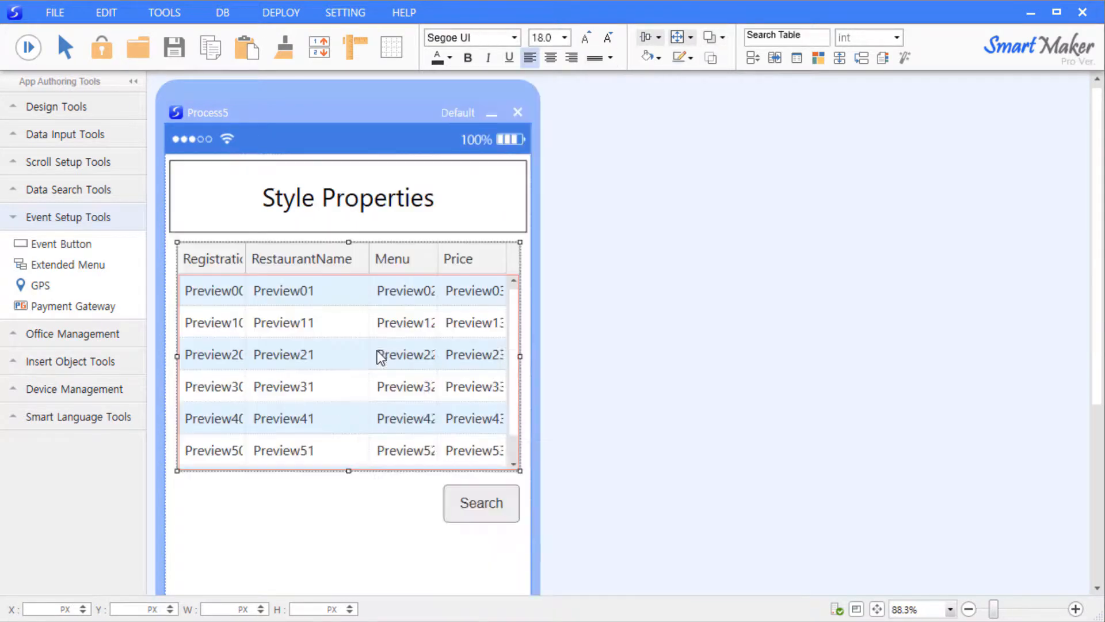
# Enable Word wrap for the search table and test it in the running app by resizing the Price, RestaurantName and RegistrationNo columns
pyautogui.doubleClick(375, 351)
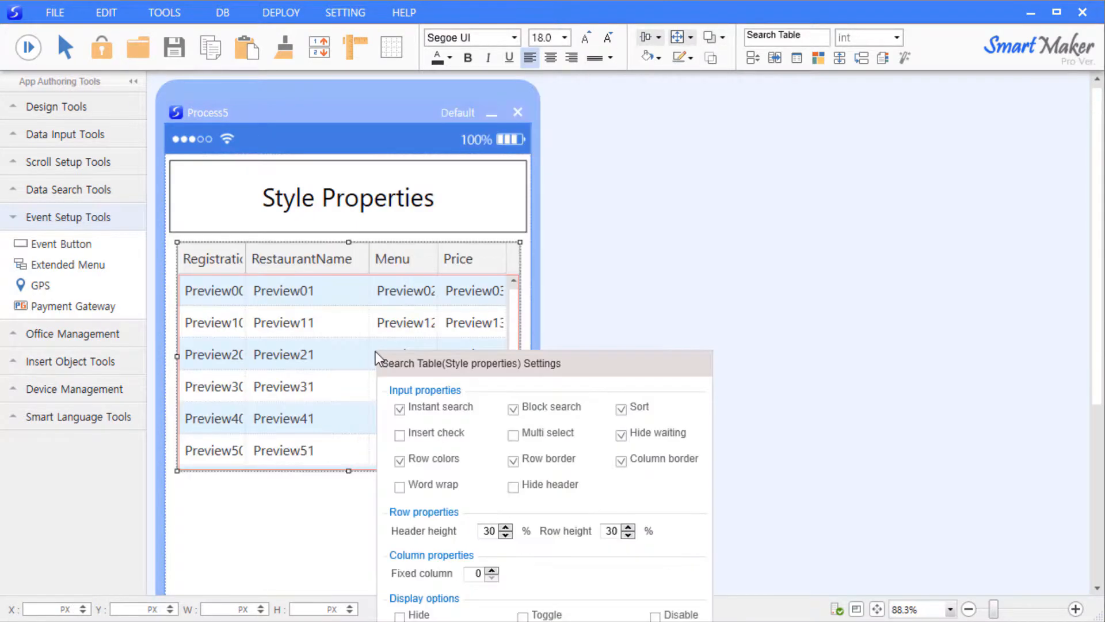
pyautogui.moveTo(647, 375); pyautogui.dragTo(795, 326)
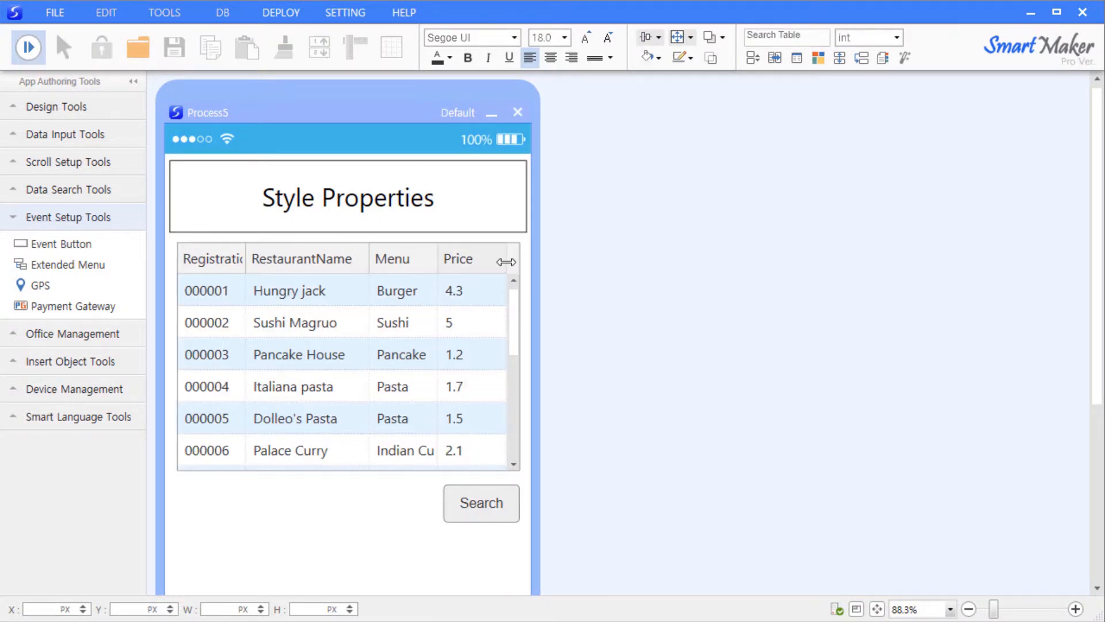
pyautogui.moveTo(506, 259); pyautogui.dragTo(584, 266)
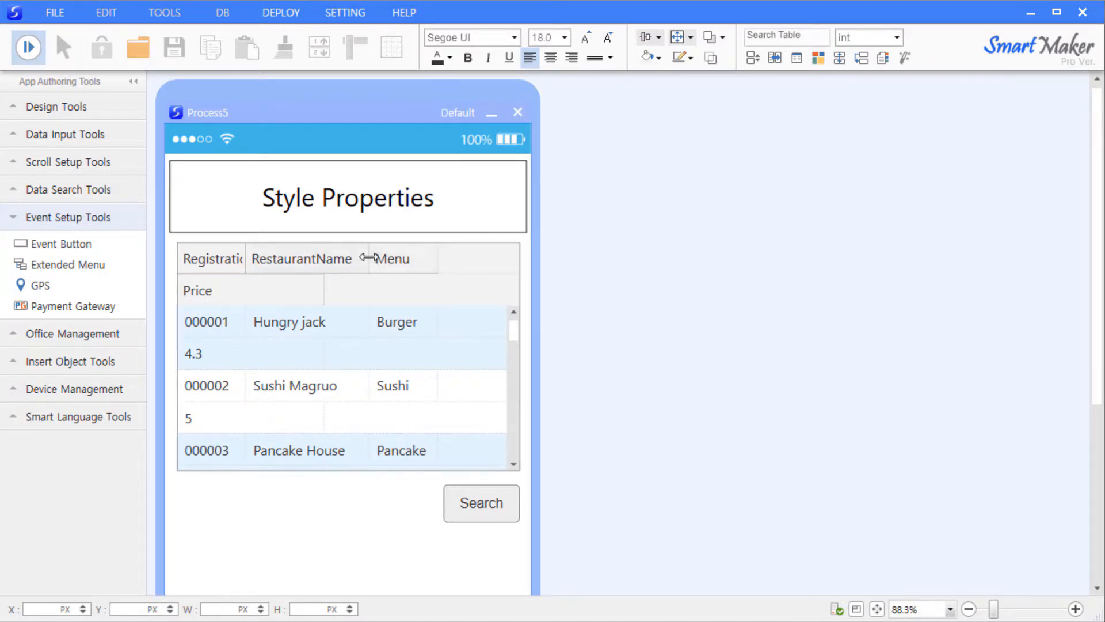
pyautogui.moveTo(369, 258); pyautogui.dragTo(322, 287)
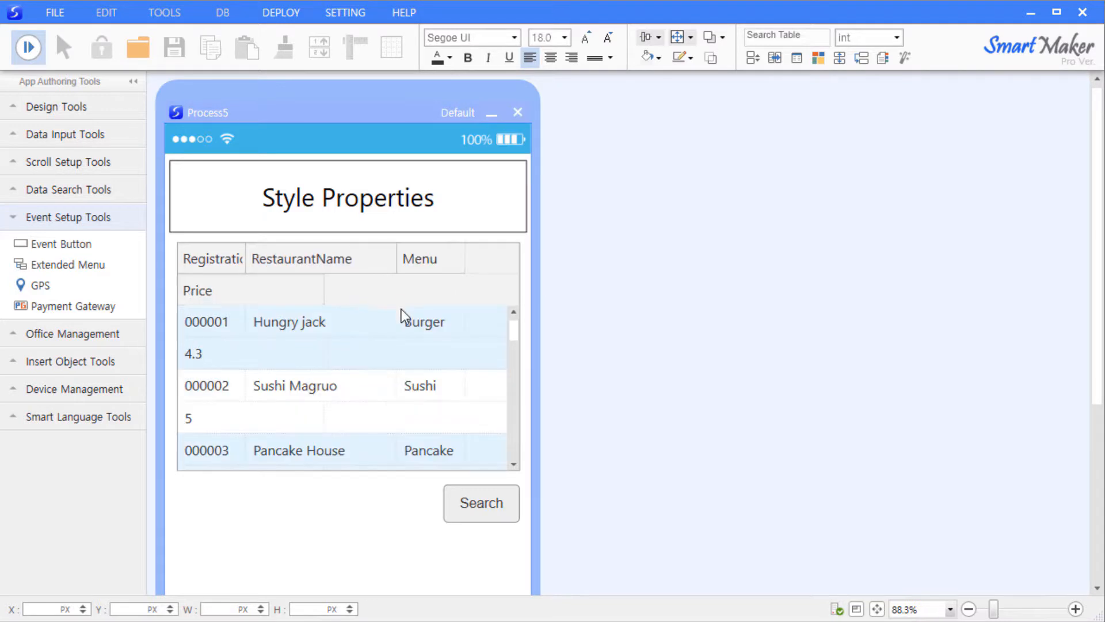
# Disable Word wrap and enable Hide header in the search table's style properties
pyautogui.rightClick(384, 323)
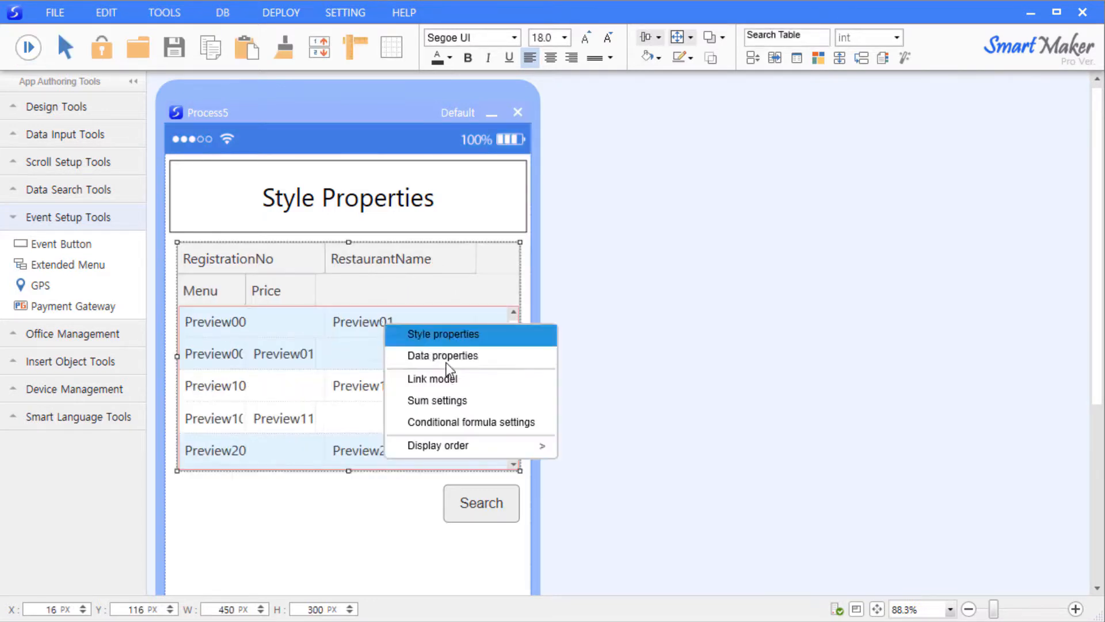
pyautogui.click(478, 334)
pyautogui.moveTo(622, 368); pyautogui.dragTo(742, 265)
pyautogui.click(643, 374)
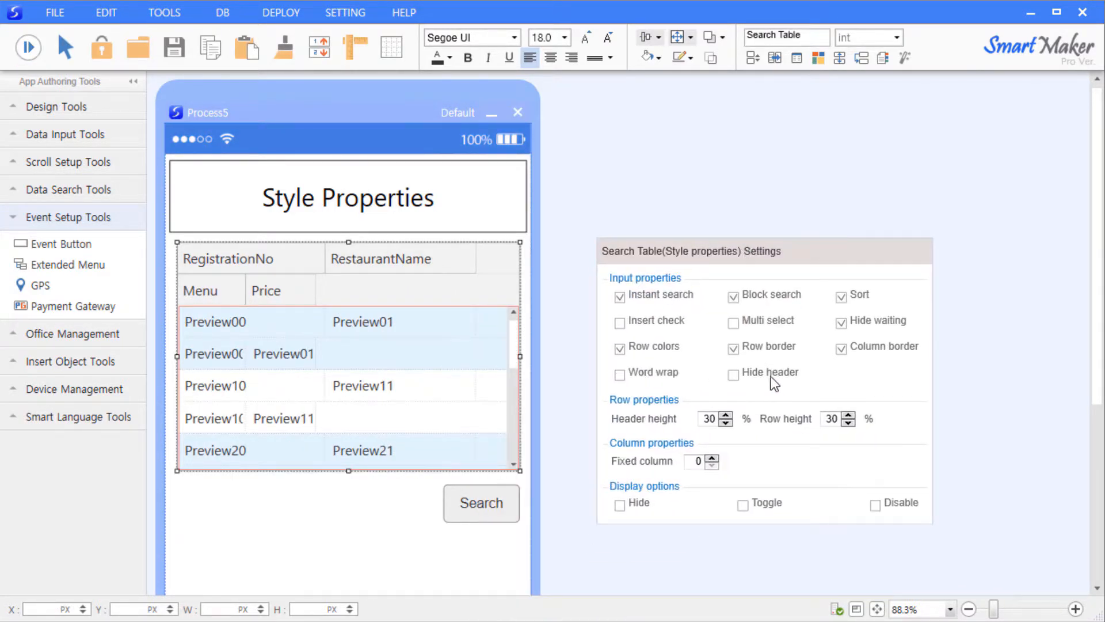
pyautogui.click(779, 374)
pyautogui.click(337, 503)
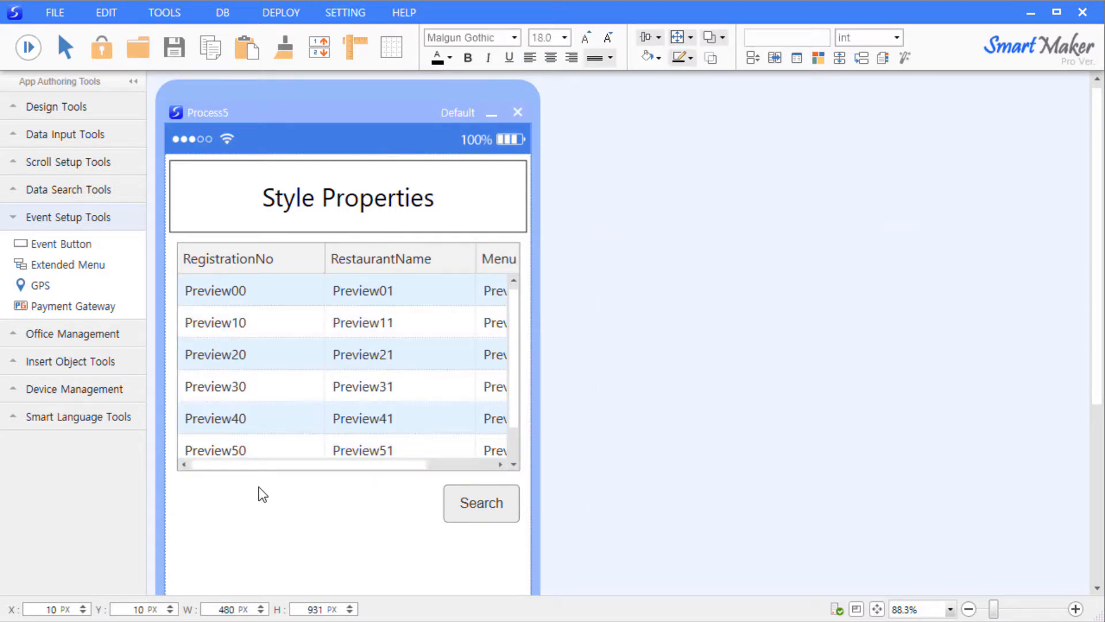
# Run the app to check the search table without its header by browsing the records, and return to design mode
pyautogui.click(28, 46)
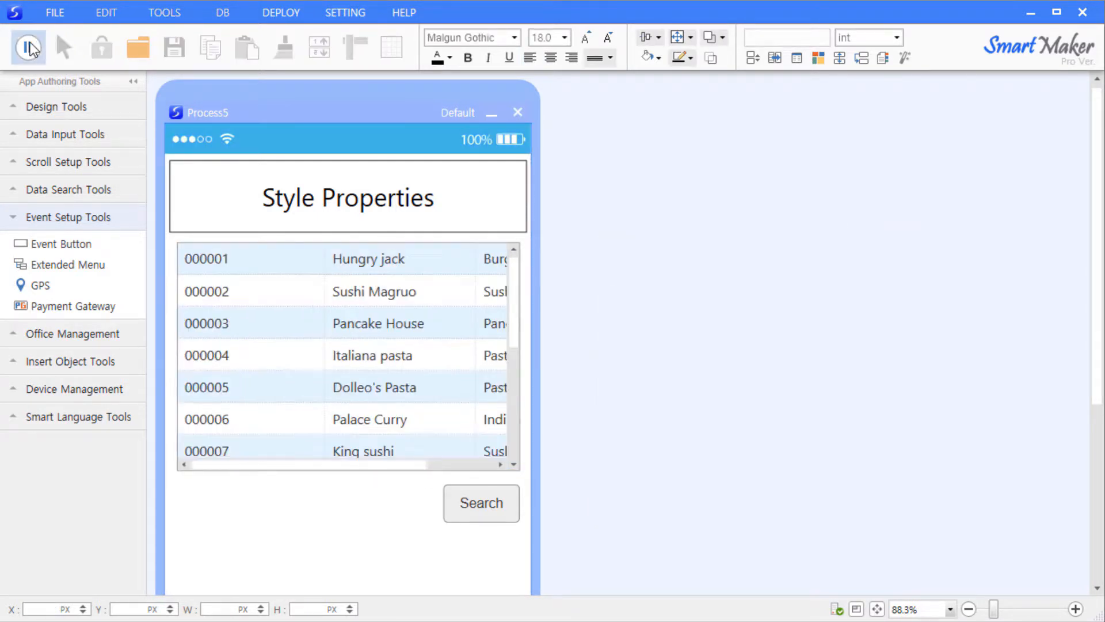
pyautogui.click(219, 262)
pyautogui.scroll(-3, 247, 267)
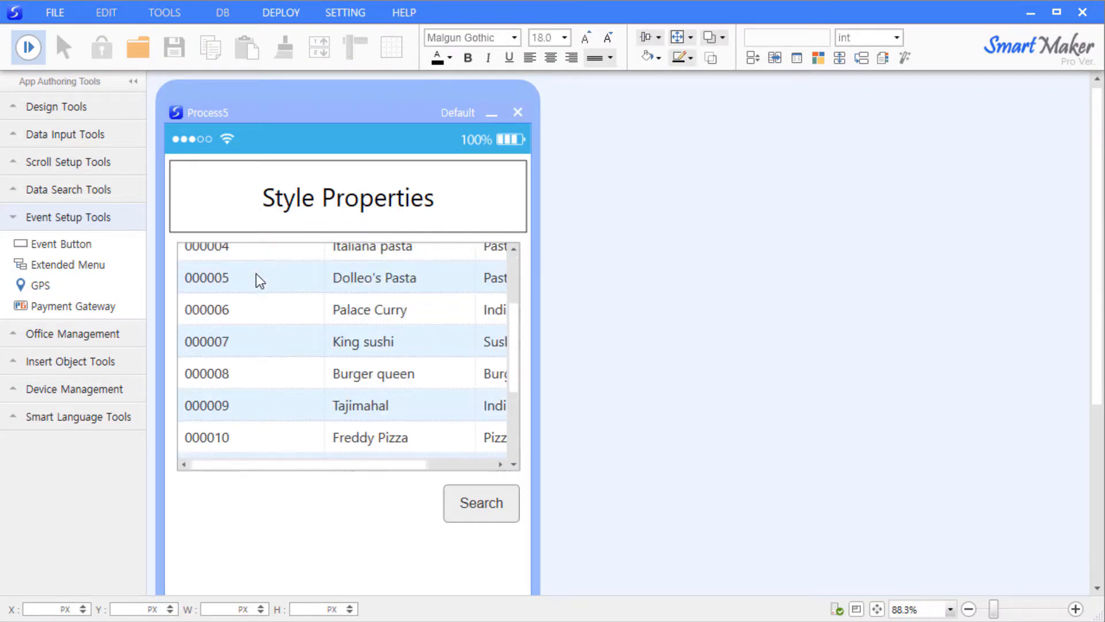
pyautogui.scroll(3, 257, 274)
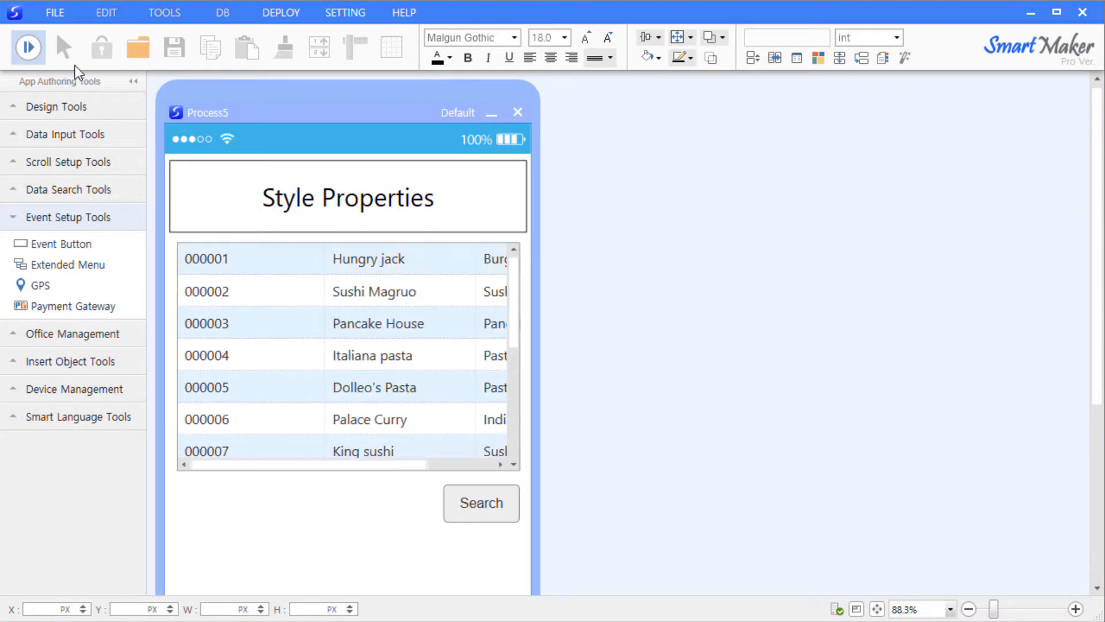
pyautogui.click(29, 46)
# Disable Hide header in the search table's style properties
pyautogui.rightClick(354, 301)
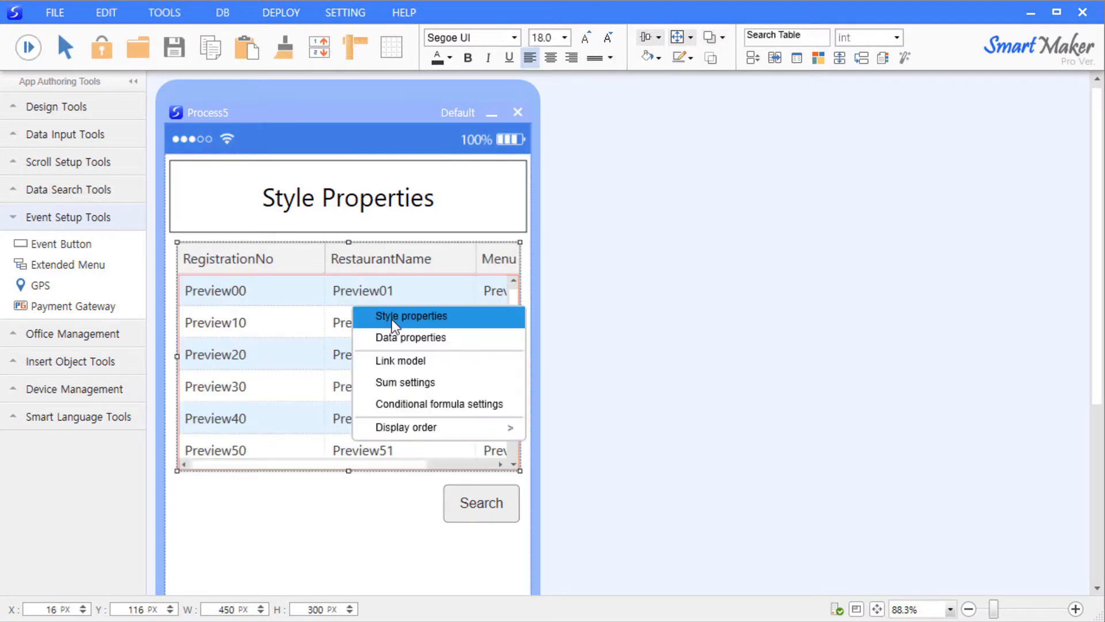
pyautogui.click(391, 319)
pyautogui.moveTo(605, 315); pyautogui.dragTo(810, 206)
pyautogui.click(769, 342)
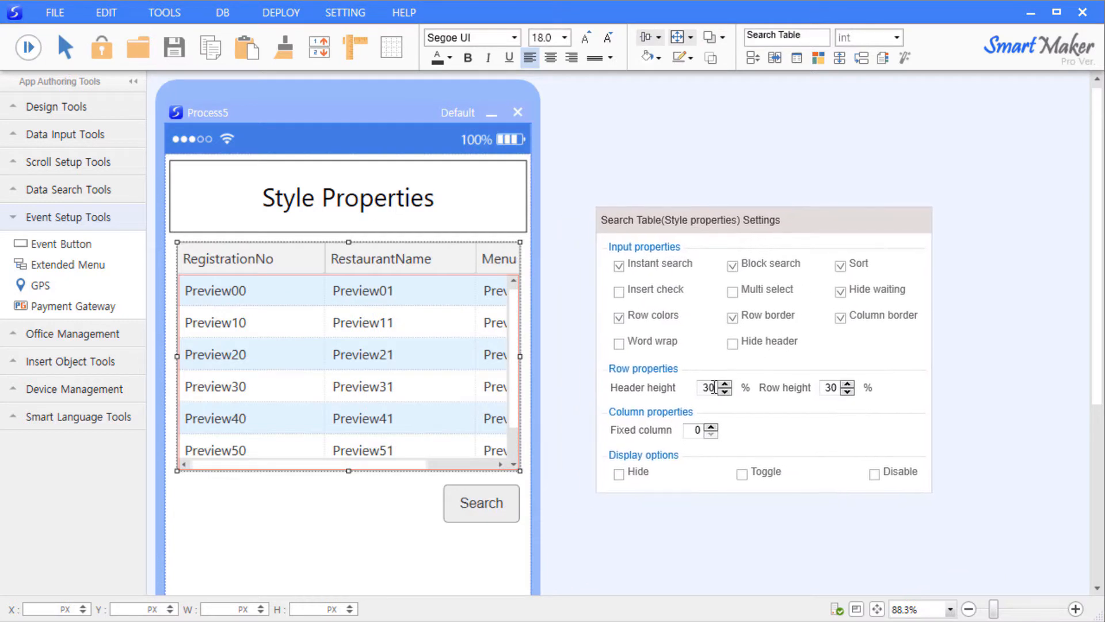
# Set the search table's header height to 60% and its row height to 70%
pyautogui.doubleClick(705, 387)
pyautogui.write('60')
pyautogui.press('Tab')
pyautogui.write('70')
pyautogui.click(617, 547)
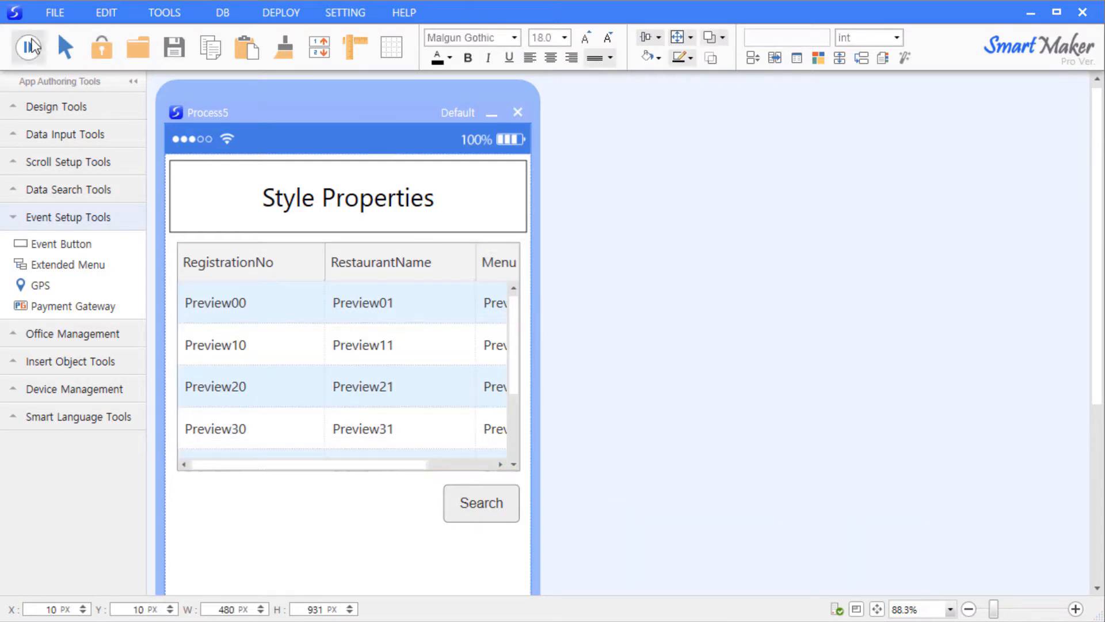
# Run the app to check the changed header and row heights while browsing the records, and return to design mode
pyautogui.click(28, 47)
pyautogui.scroll(-5, 362, 416)
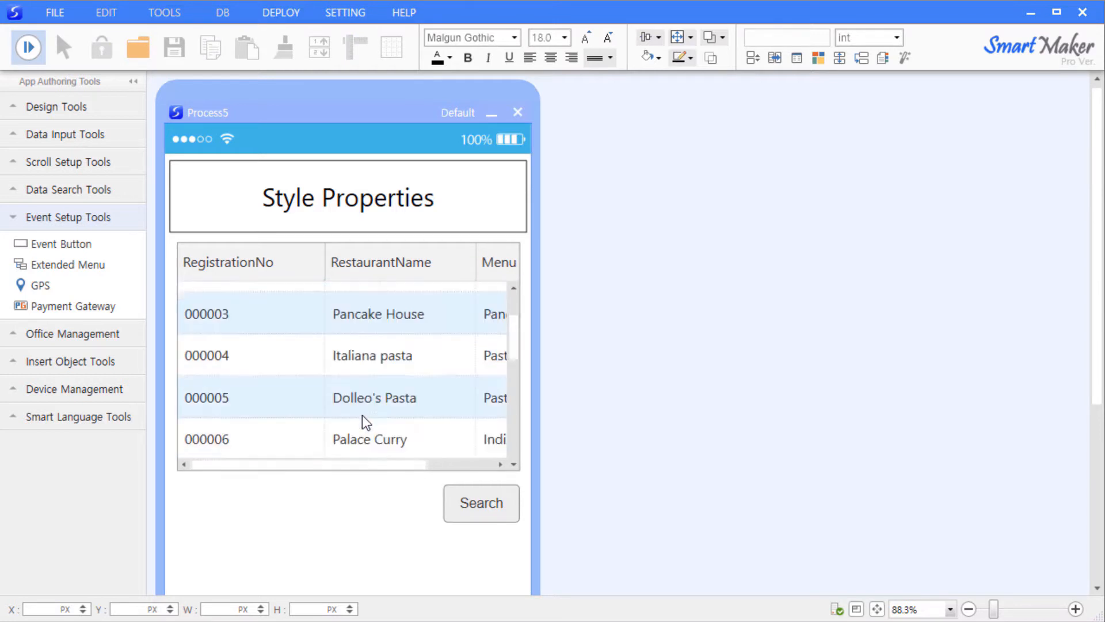
pyautogui.scroll(5, 362, 414)
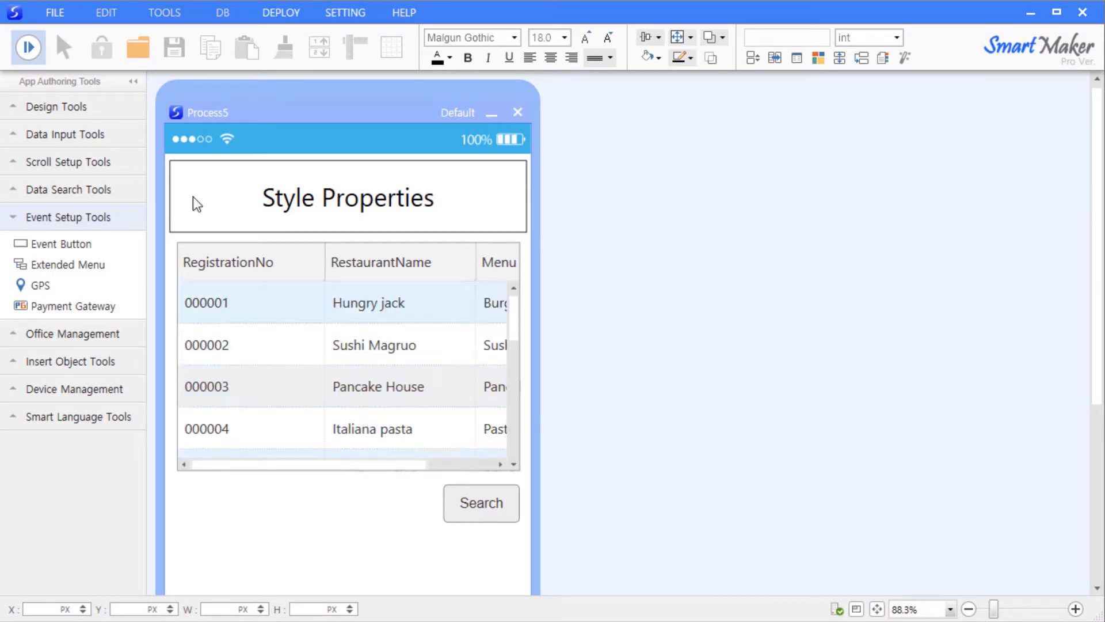
pyautogui.click(30, 48)
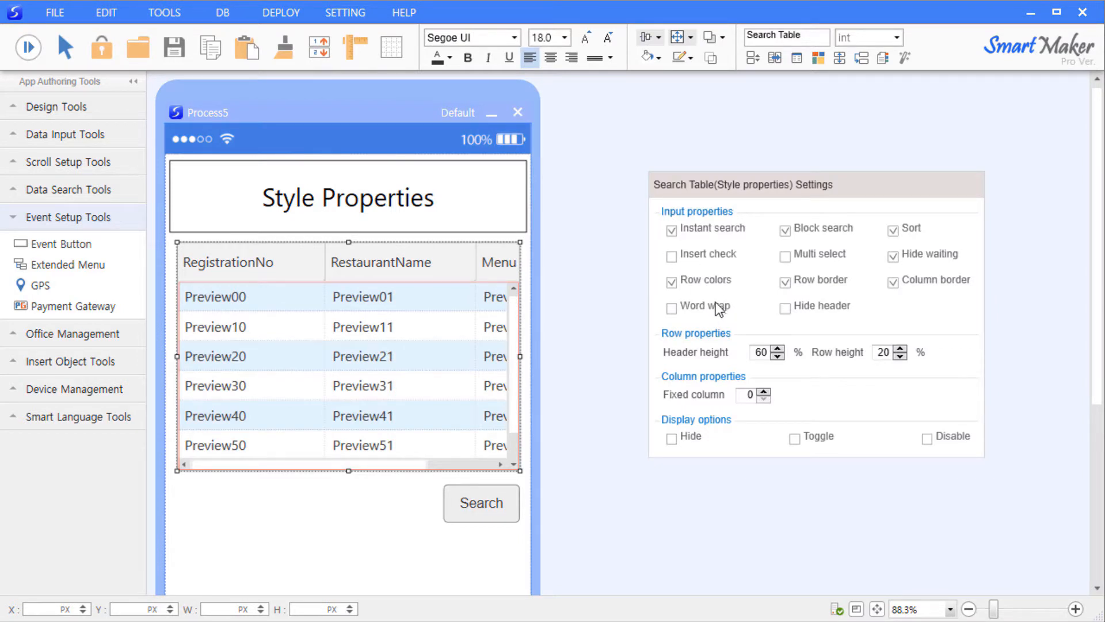
# Set the search table's Fixed column value to 3 and run the app
pyautogui.click(764, 393)
pyautogui.click(764, 393)
pyautogui.click(764, 393)
pyautogui.click(270, 567)
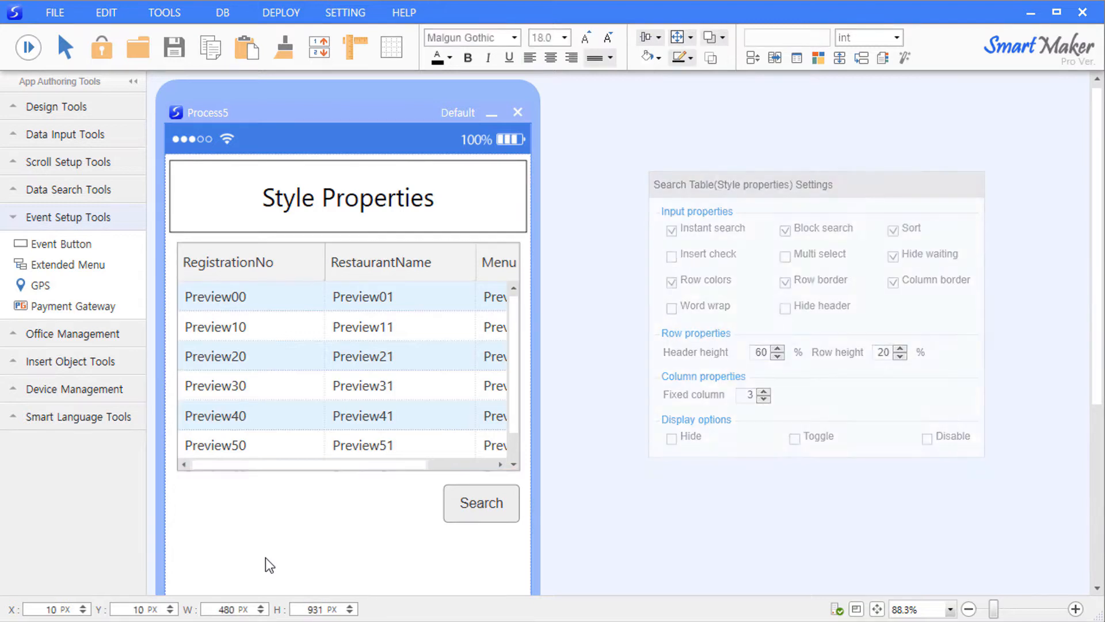
pyautogui.click(29, 47)
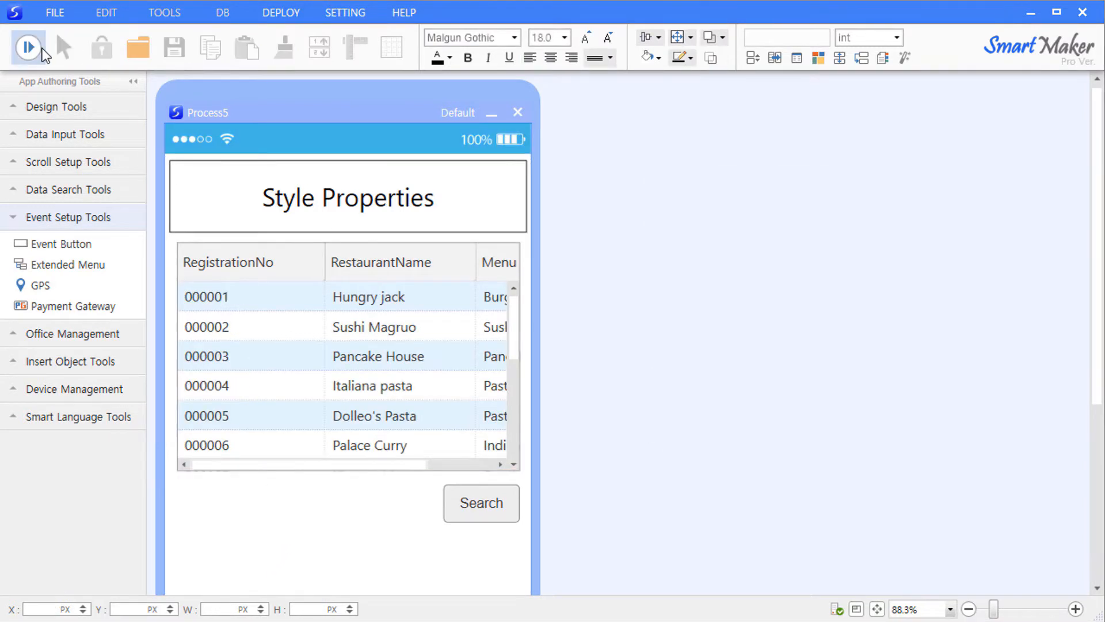